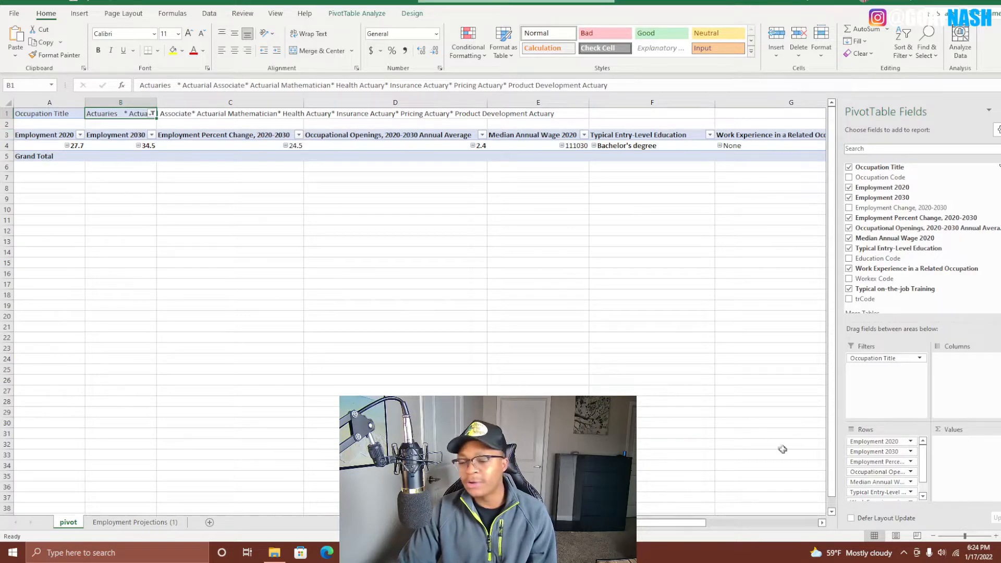
# Reset the Occupation Title filter of the pivot table to include all occupations and look through the rows
pyautogui.click(152, 114)
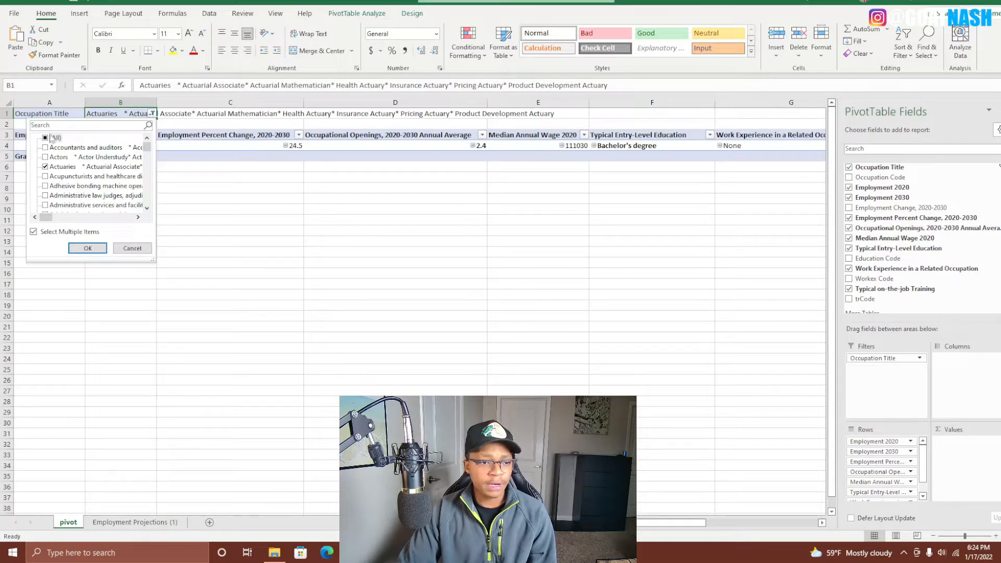
pyautogui.click(45, 138)
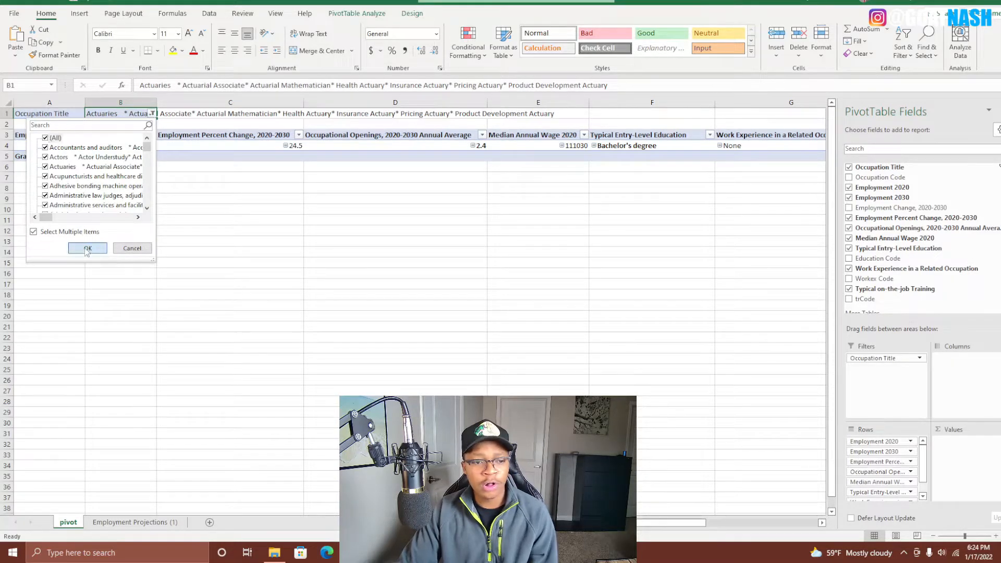
pyautogui.click(88, 248)
pyautogui.scroll(-10, 313, 234)
pyautogui.scroll(10, 469, 261)
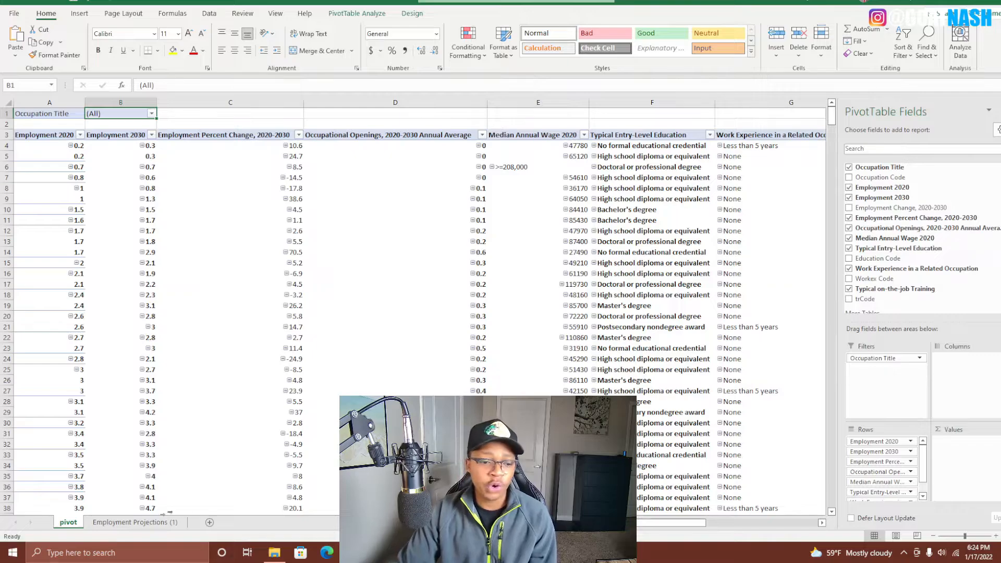
# Inspect the source data on the Employment Projections (1) sheet from the header row, trying and undoing a narrower Occupation Title column
pyautogui.click(135, 522)
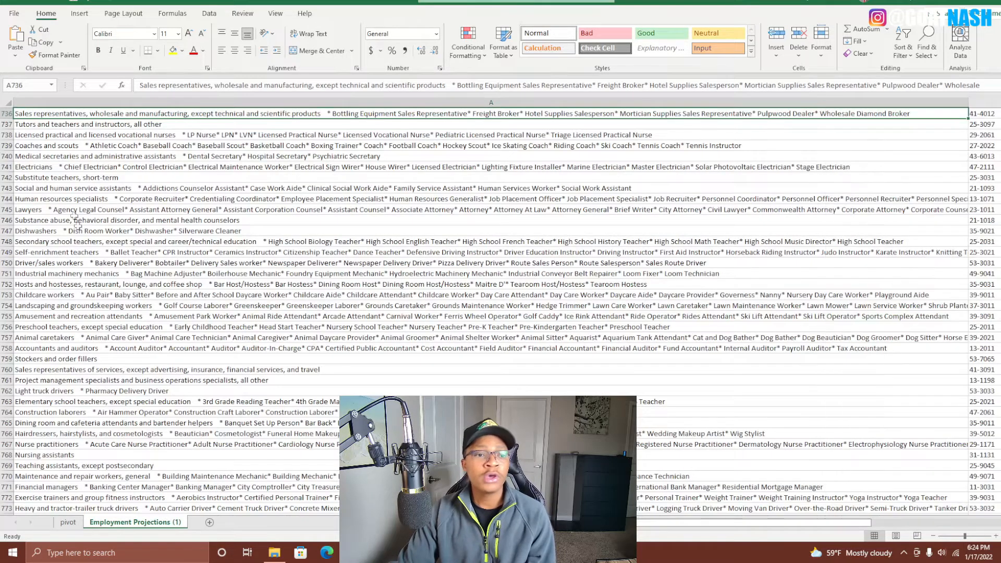
pyautogui.scroll(4, 204, 171)
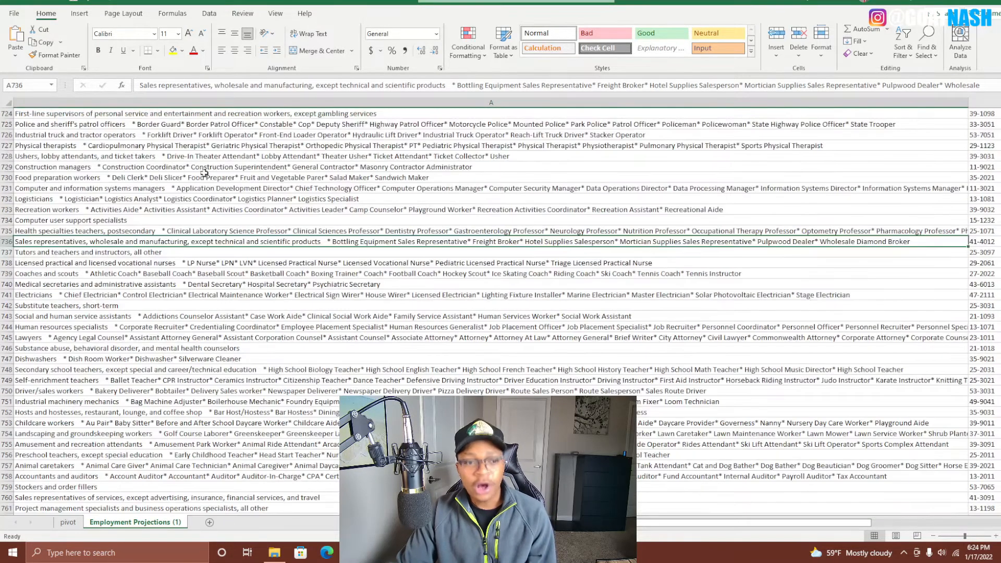
pyautogui.hotkey('ctrl', 'Home')
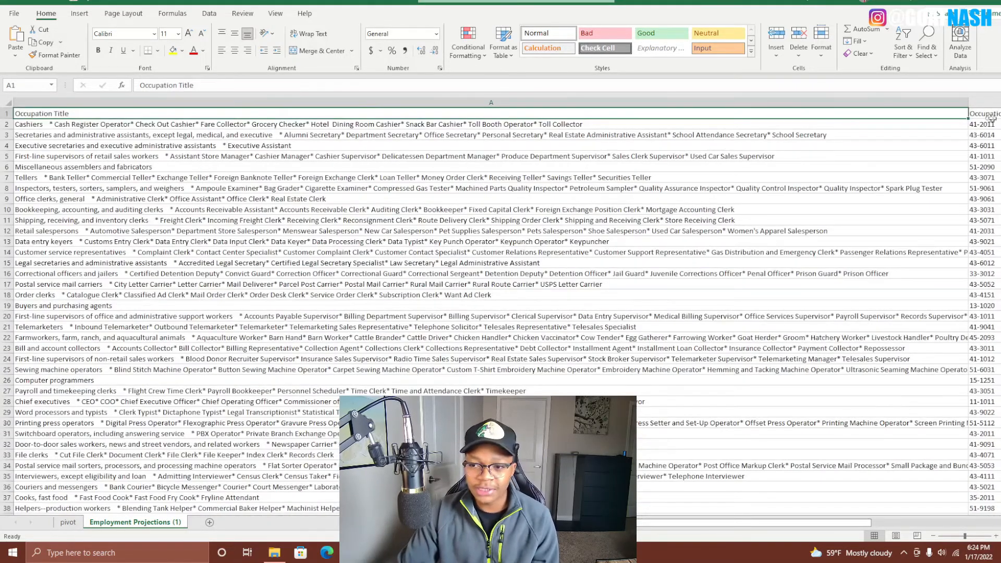
pyautogui.moveTo(968, 103); pyautogui.dragTo(386, 103)
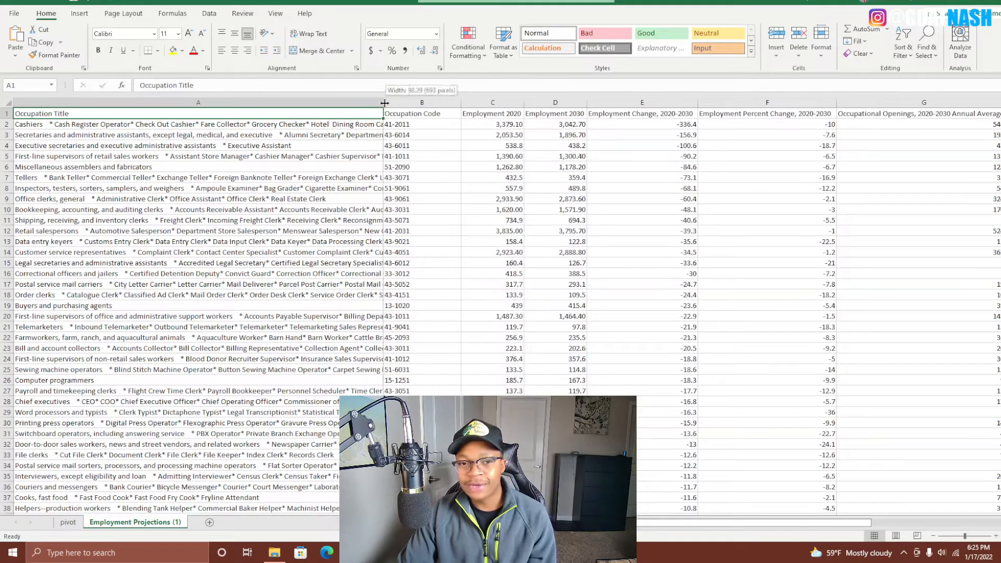
pyautogui.hotkey('ctrl', 'z')
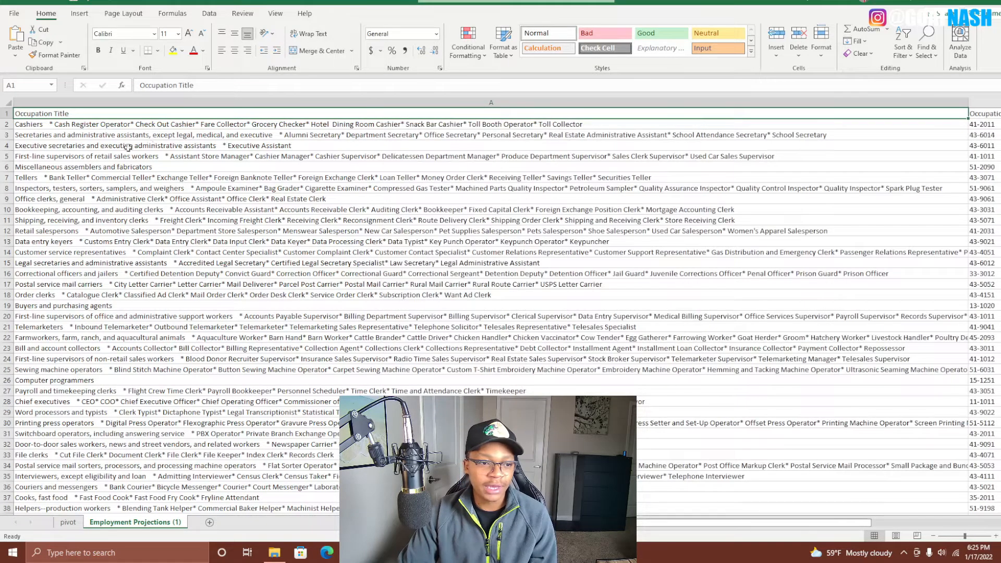
# Narrow the Occupation Title column on the source sheet to about a third of its width
pyautogui.scroll(-4, 125, 231)
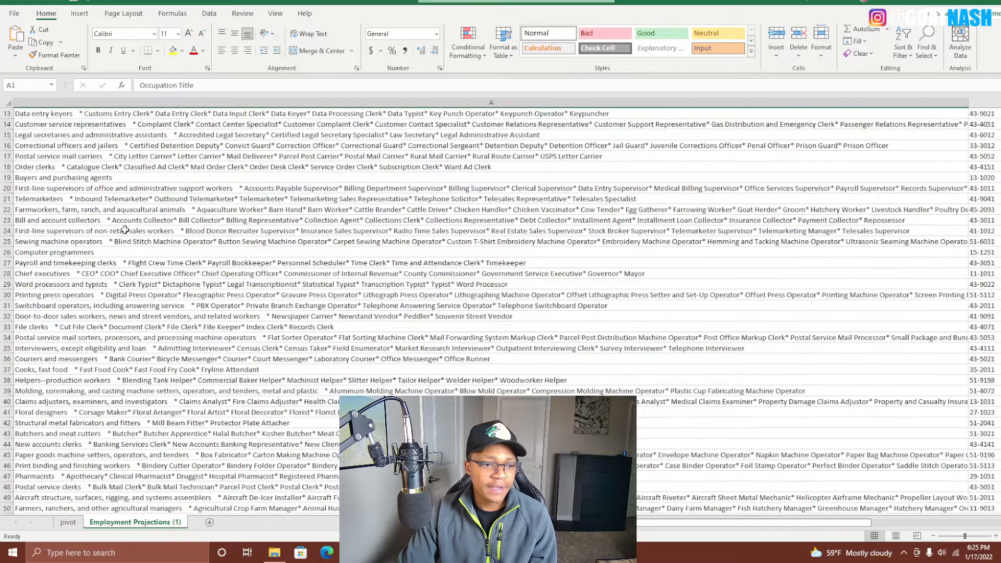
pyautogui.click(68, 191)
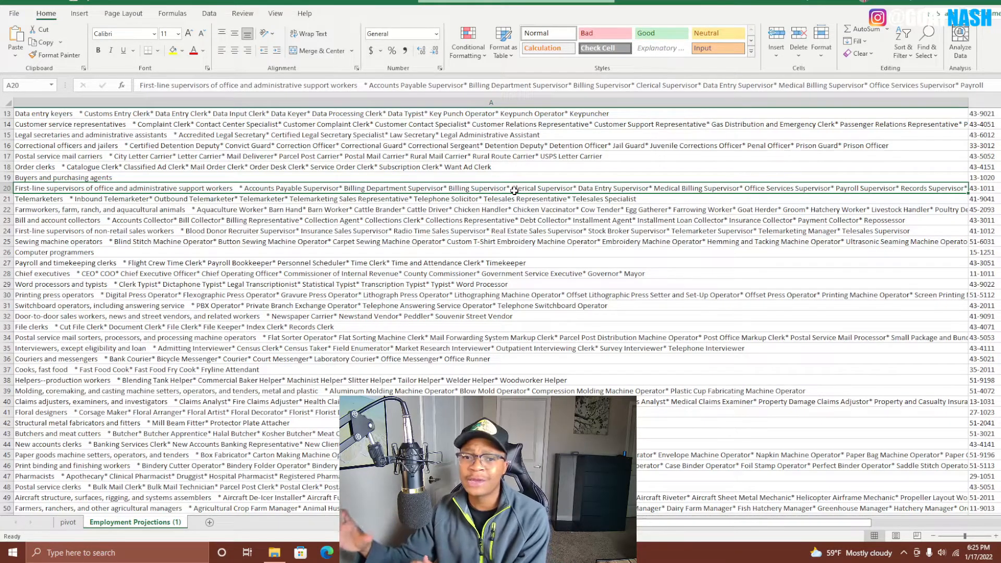
pyautogui.moveTo(969, 104); pyautogui.dragTo(582, 109)
pyautogui.moveTo(371, 108); pyautogui.dragTo(320, 107)
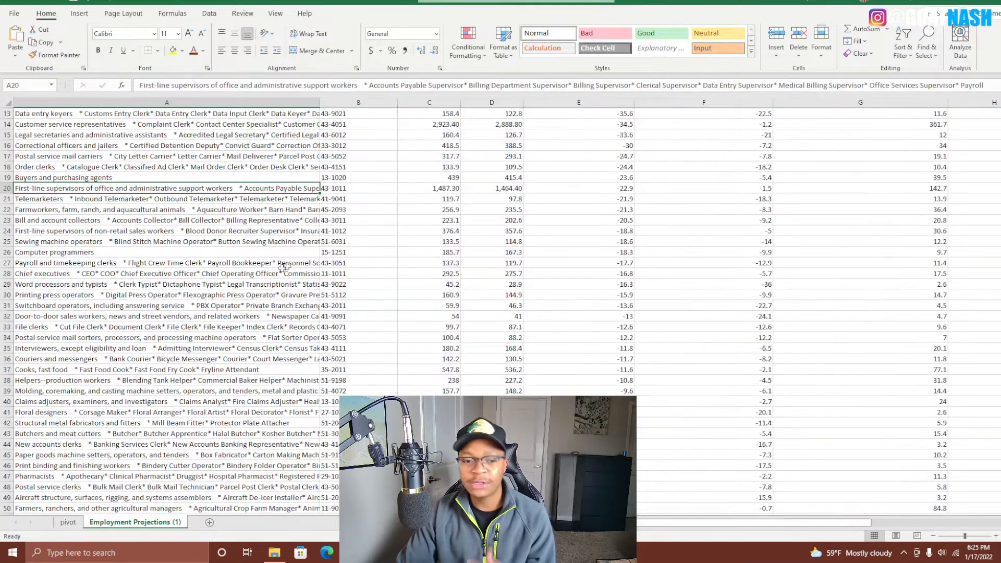
# Filter the pivot sheet's table by Occupation Title to only Accountants and auditors
pyautogui.click(68, 522)
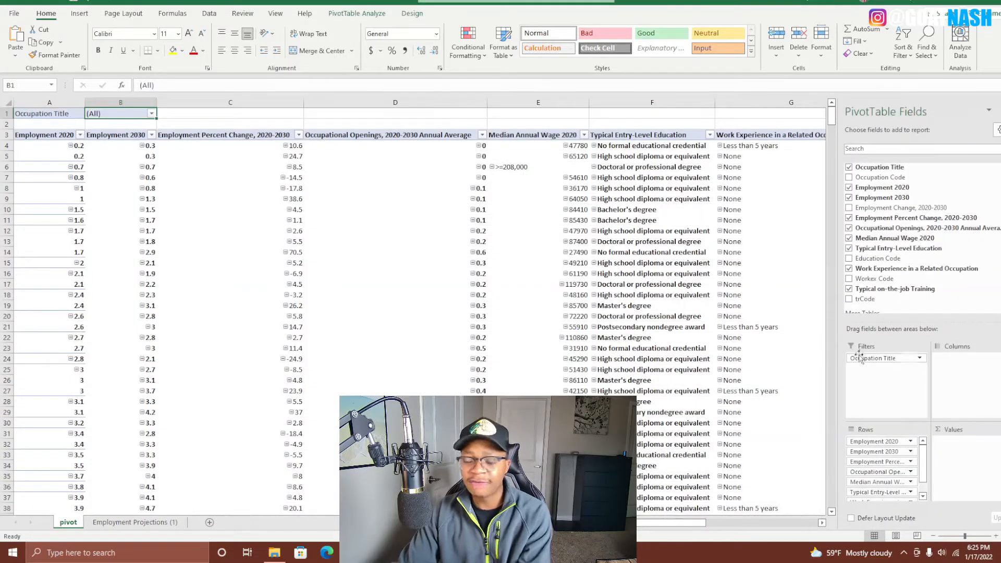
pyautogui.click(151, 114)
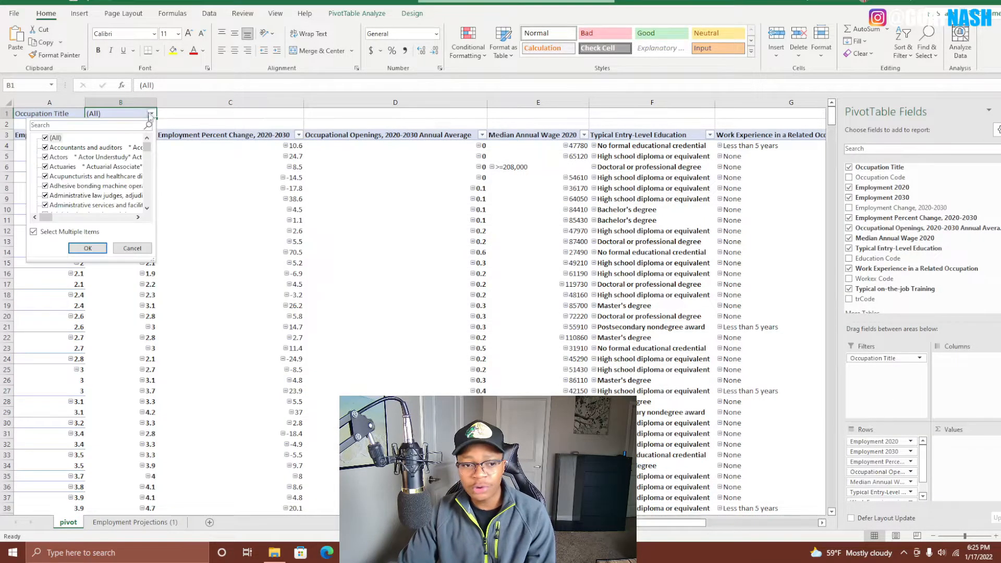
pyautogui.click(45, 137)
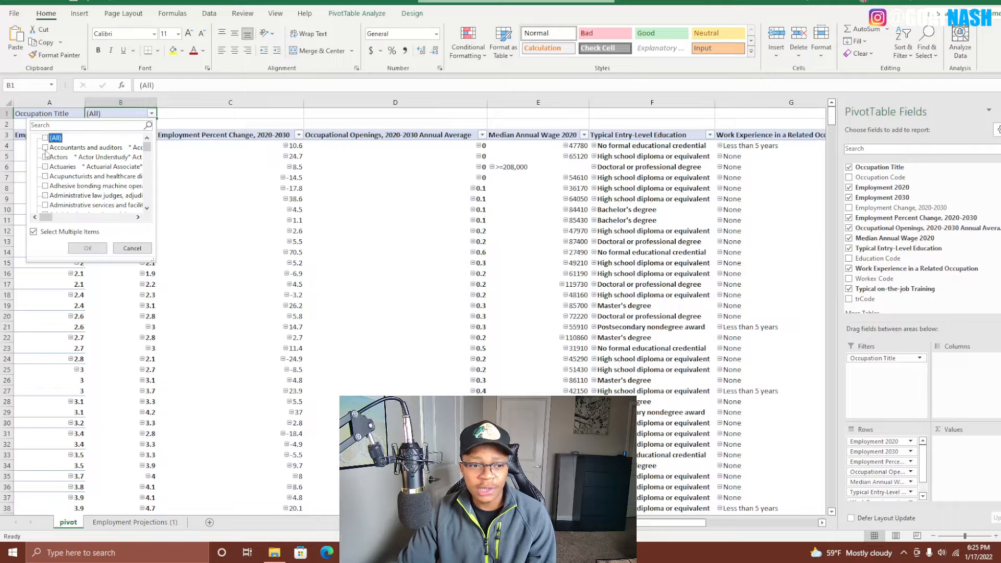
pyautogui.click(44, 148)
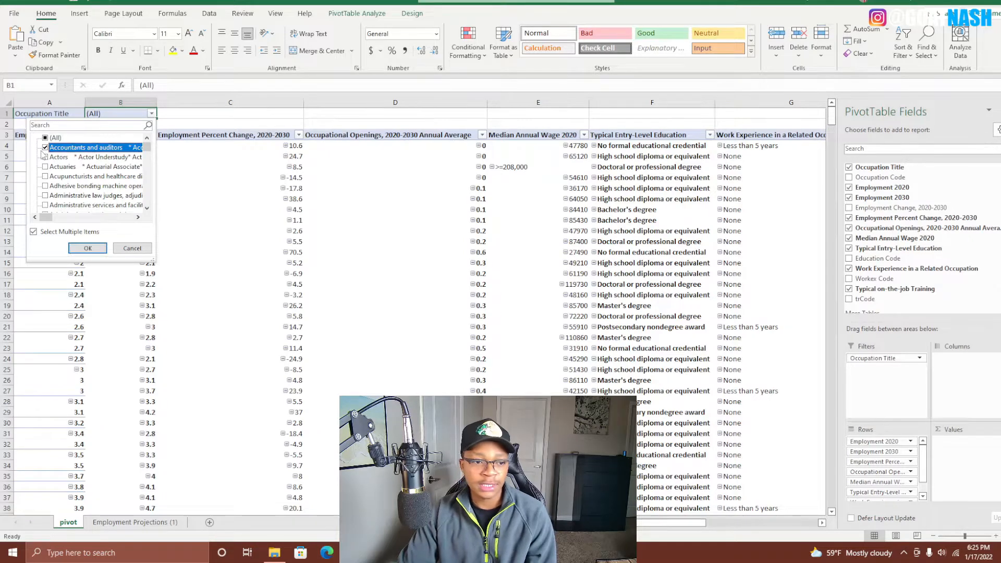
pyautogui.click(88, 248)
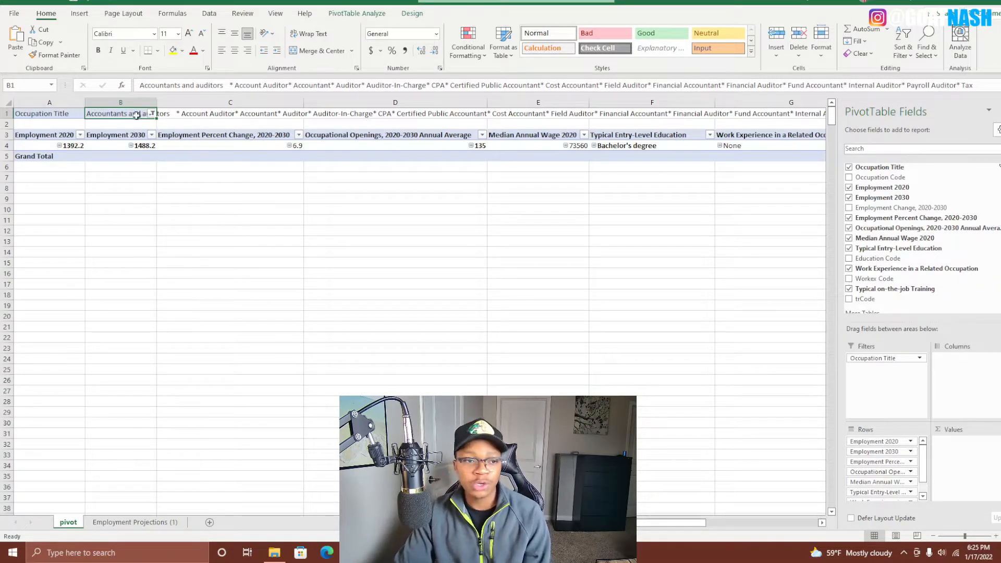
# Enlarge the Occupation Title filter list and add Actuaries, Adhesive bonding machine operators and tenders, and Astronomers to the selection
pyautogui.click(152, 114)
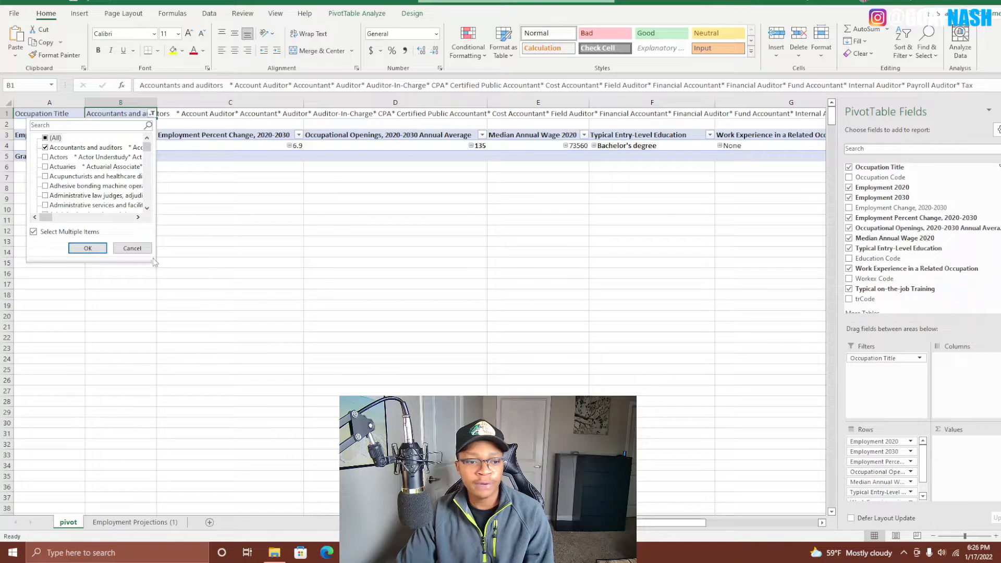
pyautogui.moveTo(154, 263); pyautogui.dragTo(997, 491)
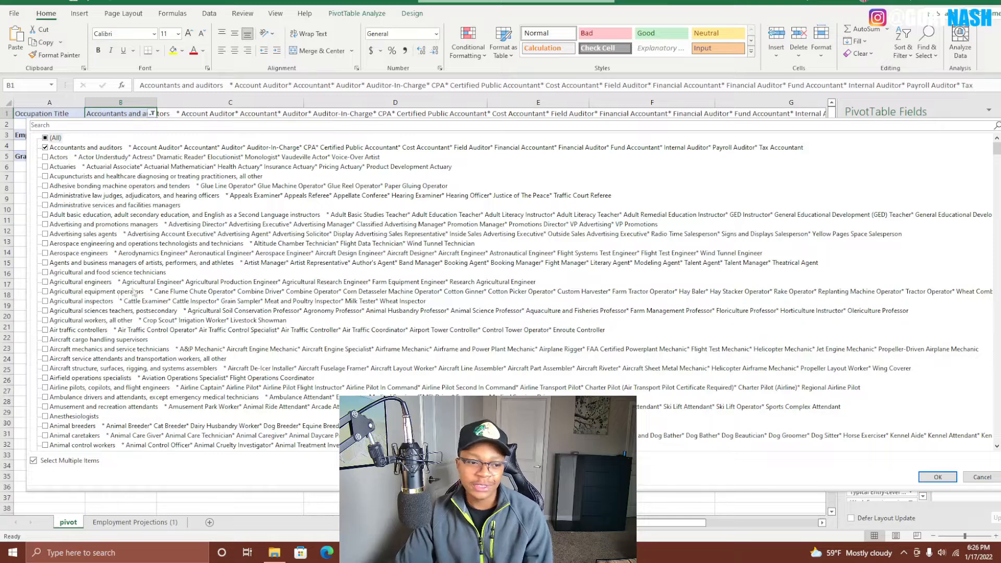
pyautogui.scroll(-5, 134, 293)
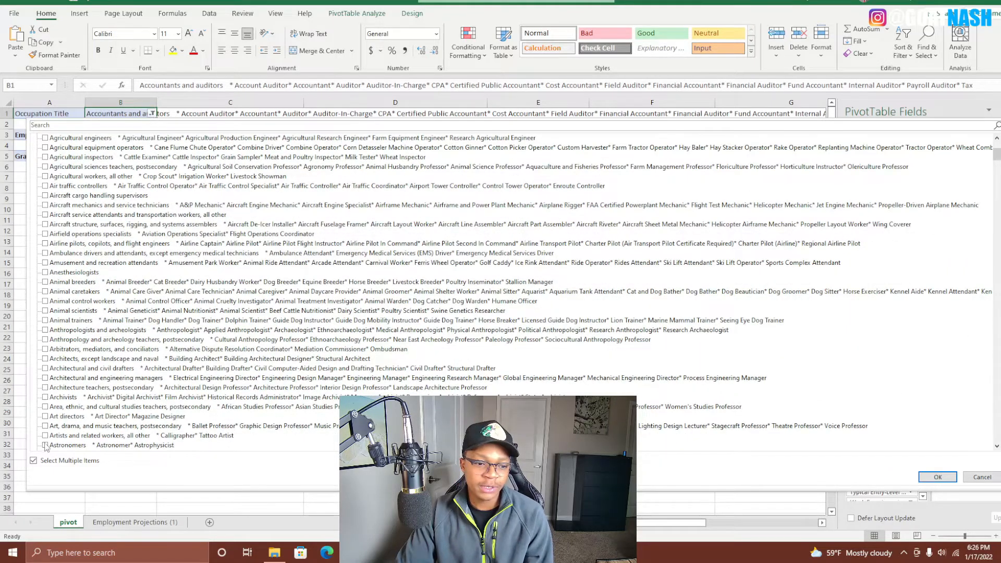
pyautogui.scroll(5, 92, 243)
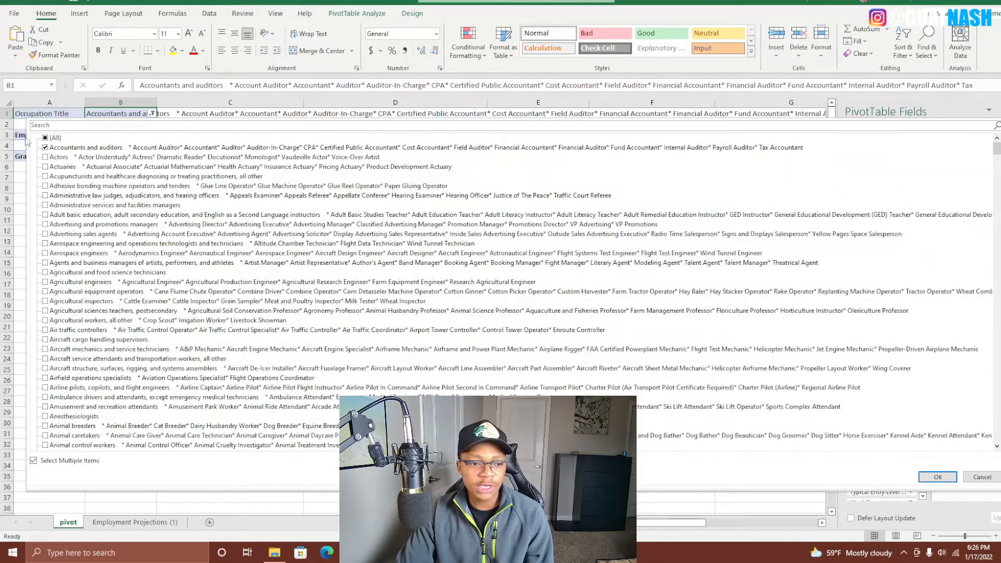
pyautogui.click(45, 167)
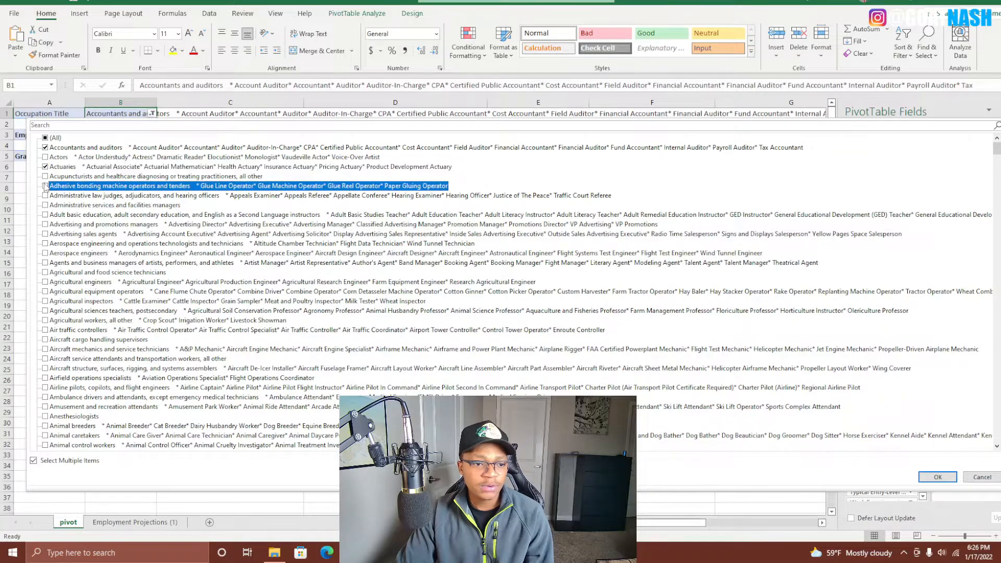
pyautogui.click(937, 478)
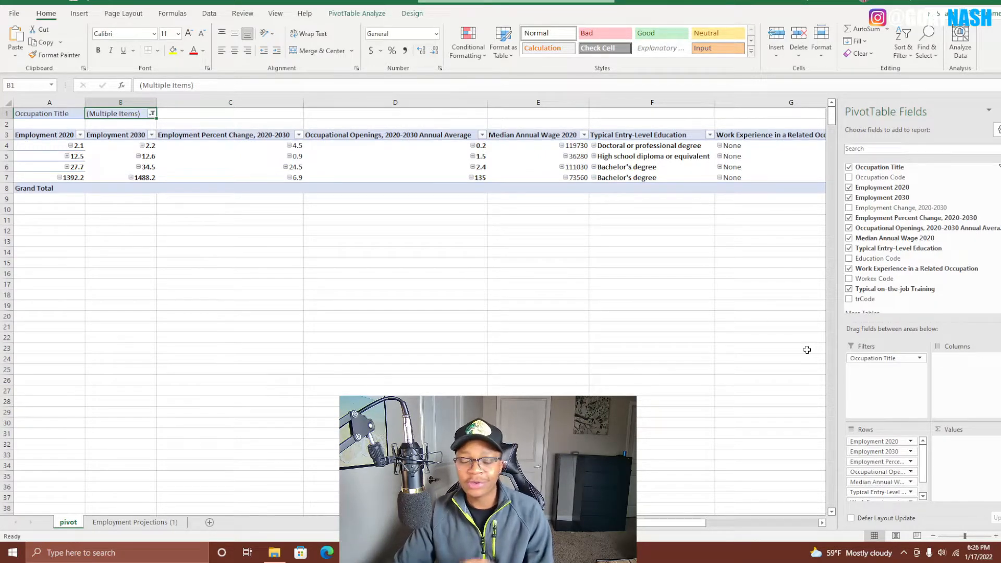
# Narrow the Occupation Title column on the Employment Projections (1) sheet further and return to its header cell A1
pyautogui.click(127, 522)
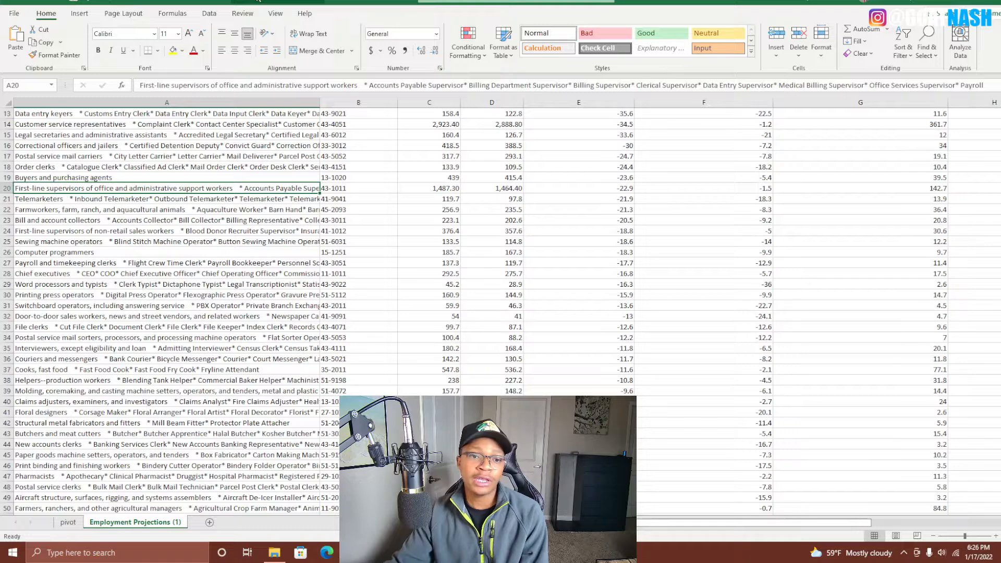
pyautogui.moveTo(319, 102); pyautogui.dragTo(163, 103)
pyautogui.click(158, 200)
pyautogui.hotkey('ctrl', 'Up')
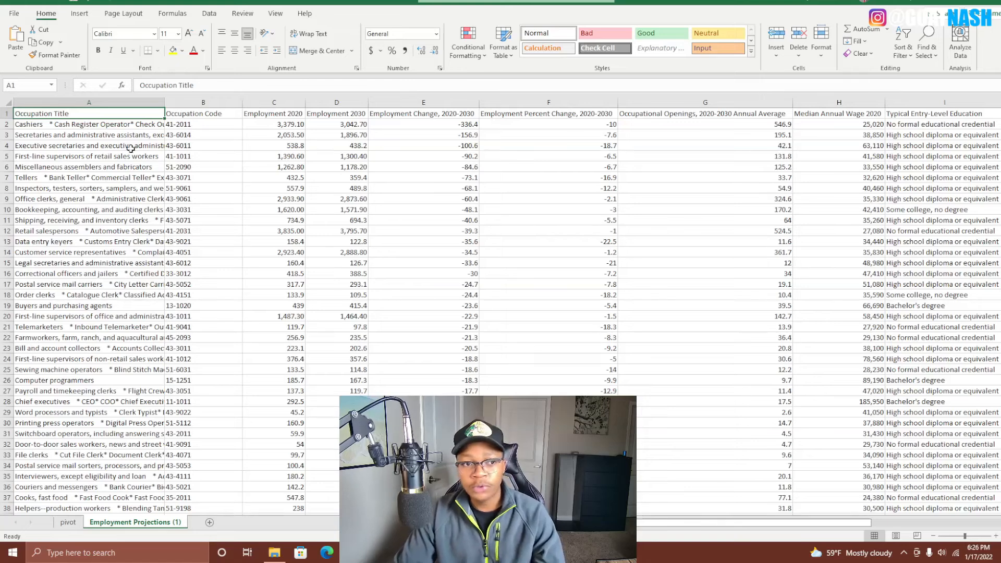
# Create a PivotTable on a new worksheet from the Employment Projections (1) range $A$1:$N$791
pyautogui.click(79, 13)
pyautogui.click(17, 50)
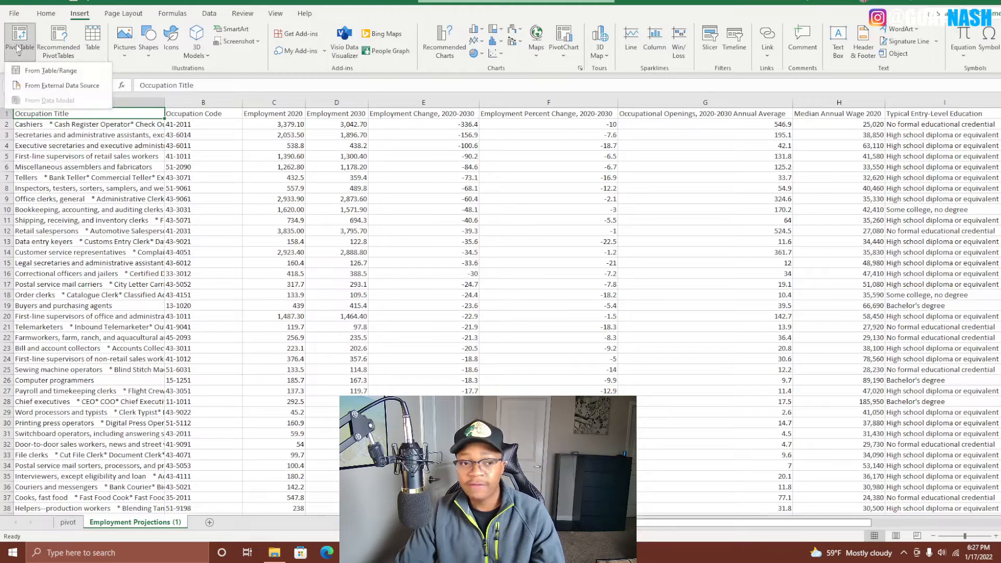
pyautogui.click(51, 70)
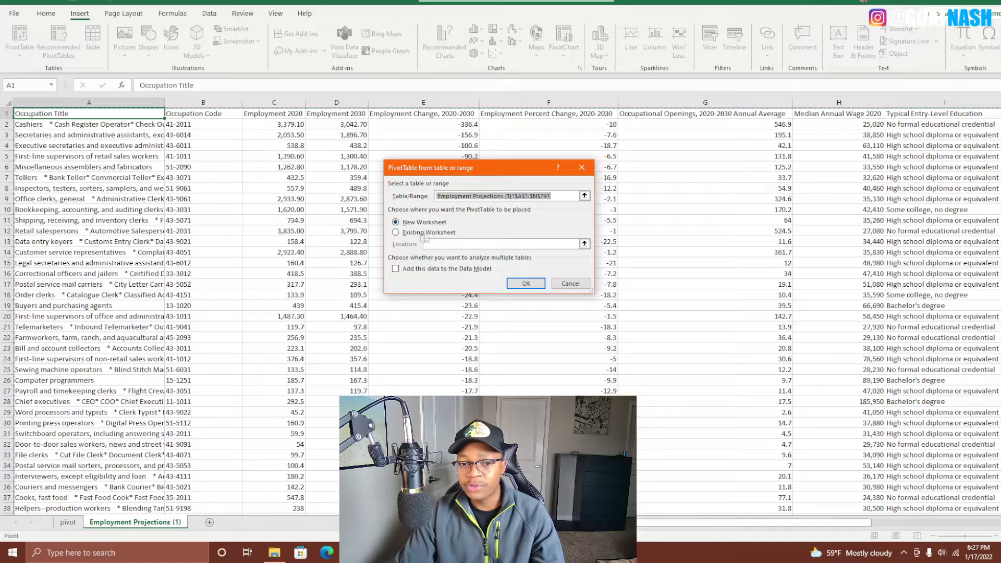
pyautogui.click(526, 284)
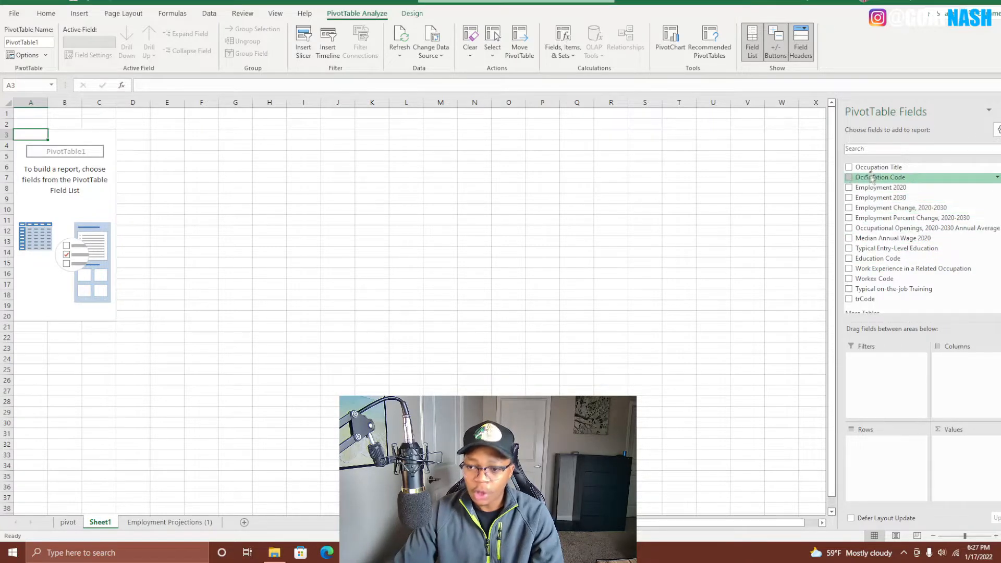
# Place Occupation Title in the new PivotTable's Columns area and compare the layout with the pivot sheet
pyautogui.moveTo(889, 174); pyautogui.dragTo(961, 398)
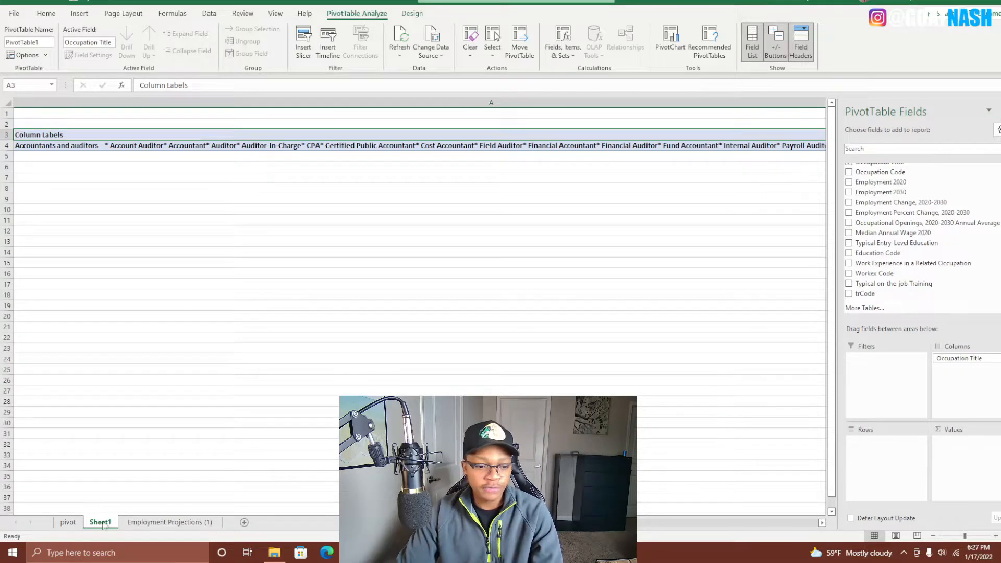
pyautogui.click(74, 524)
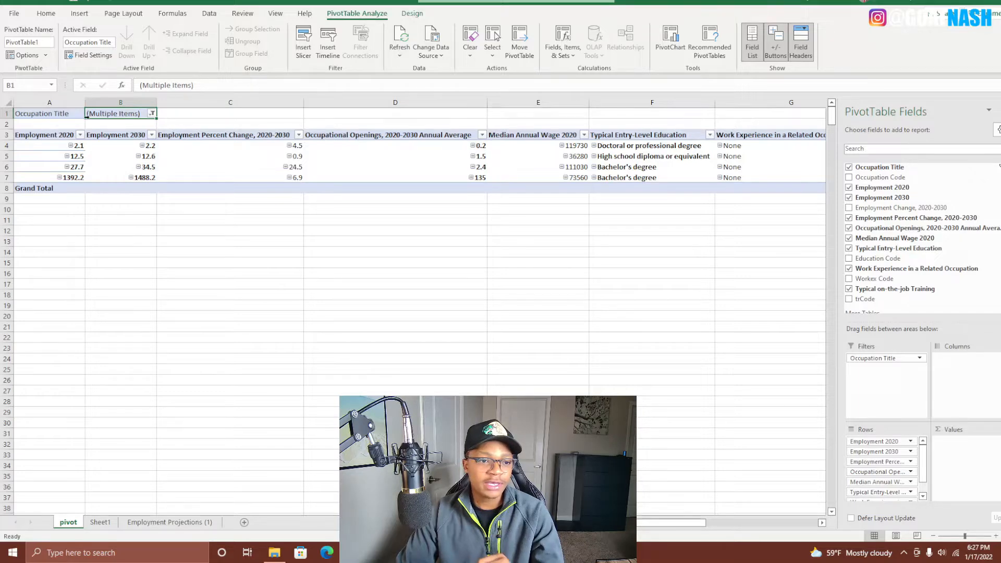
pyautogui.click(100, 522)
# Examine how the occupation titles spread across columns A to C of the new PivotTable
pyautogui.click(27, 145)
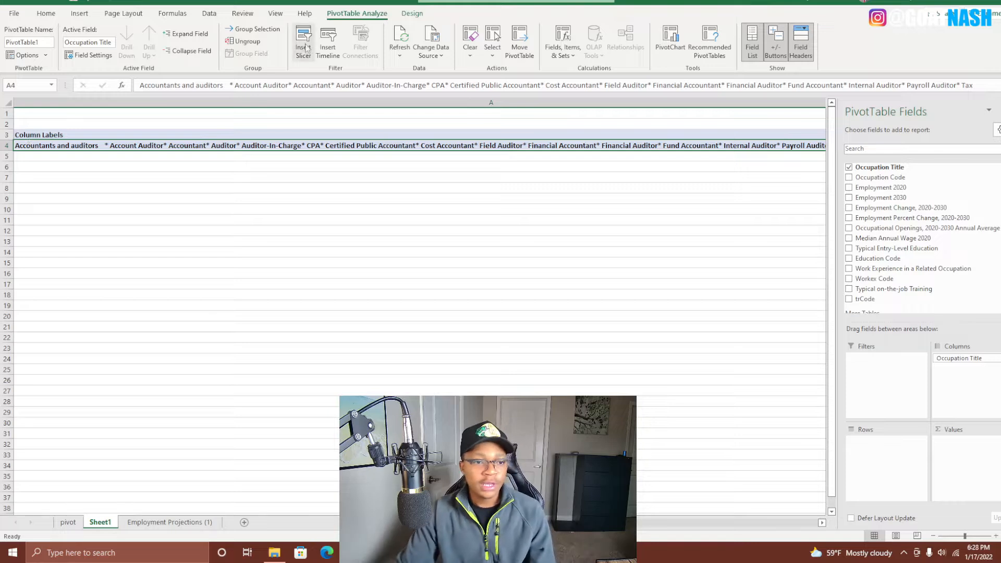
pyautogui.click(246, 102)
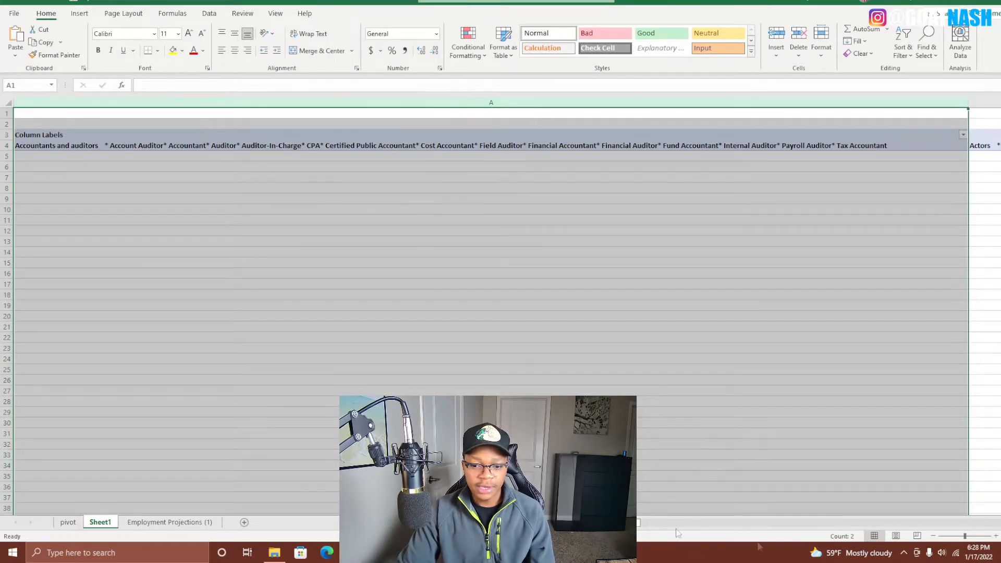
pyautogui.press('Right')
pyautogui.press('Right')
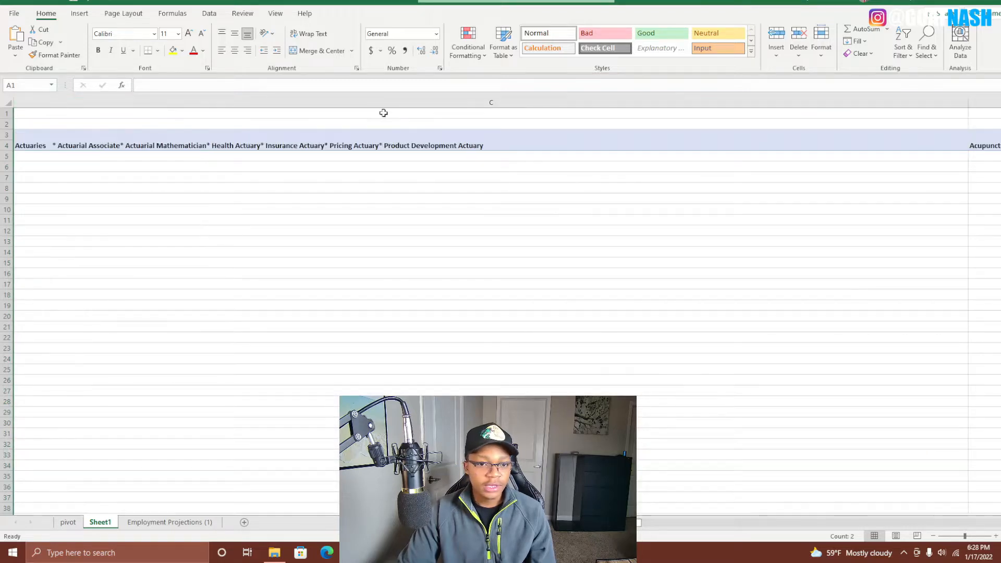
pyautogui.click(382, 103)
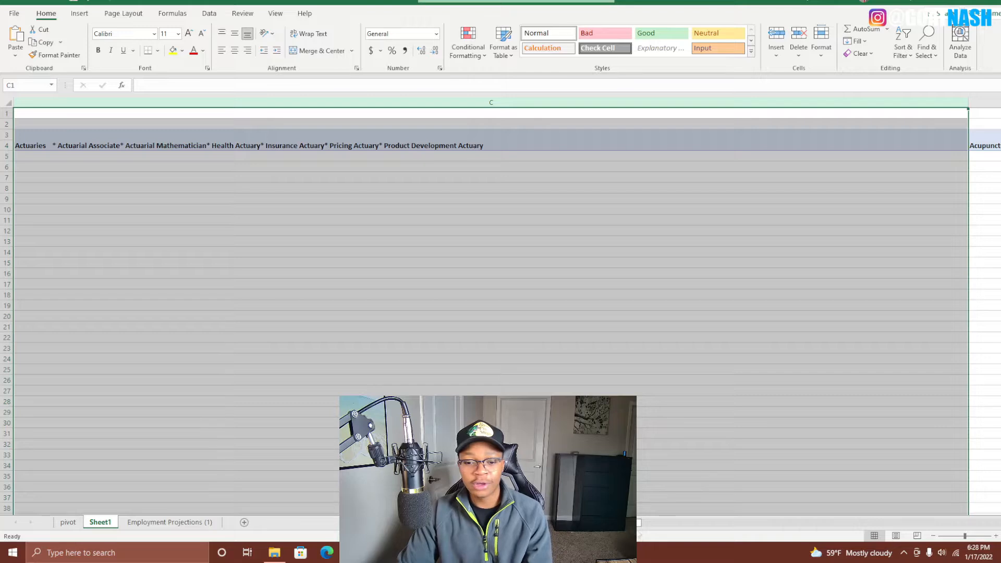
pyautogui.hscroll(-2, 490, 308)
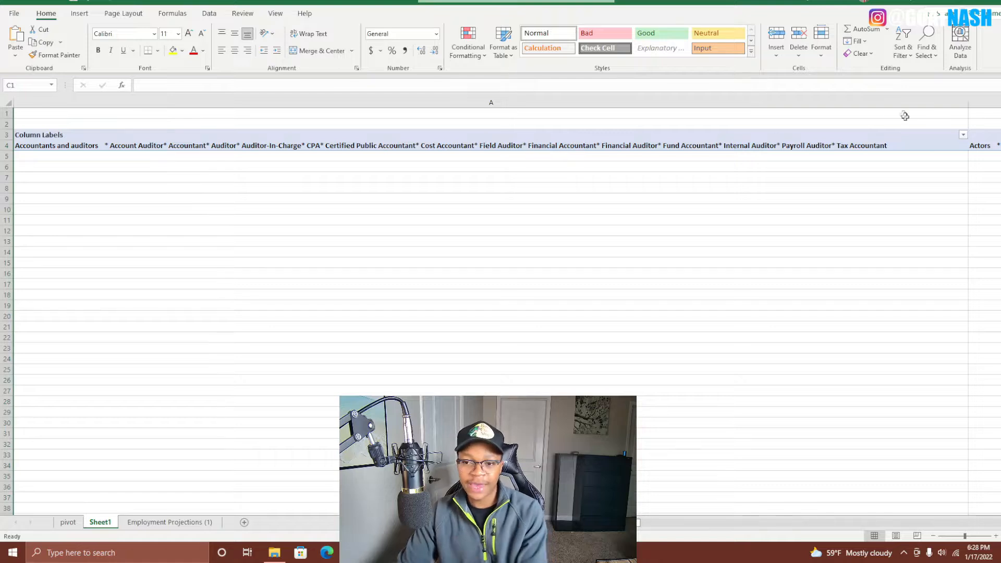
pyautogui.click(361, 103)
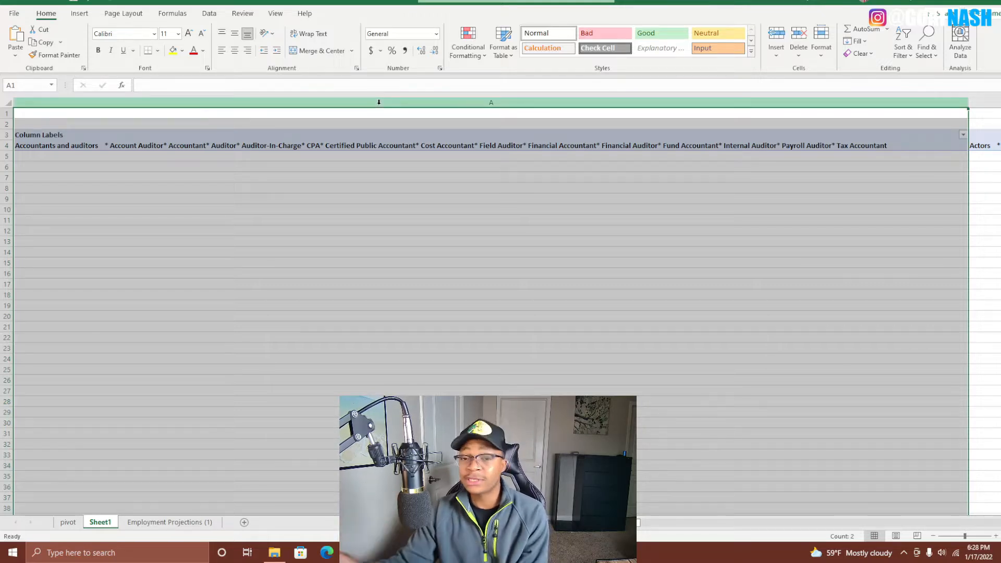
# Compare the field layout on the pivot sheet with the new PivotTable's column labels on Sheet1
pyautogui.click(78, 525)
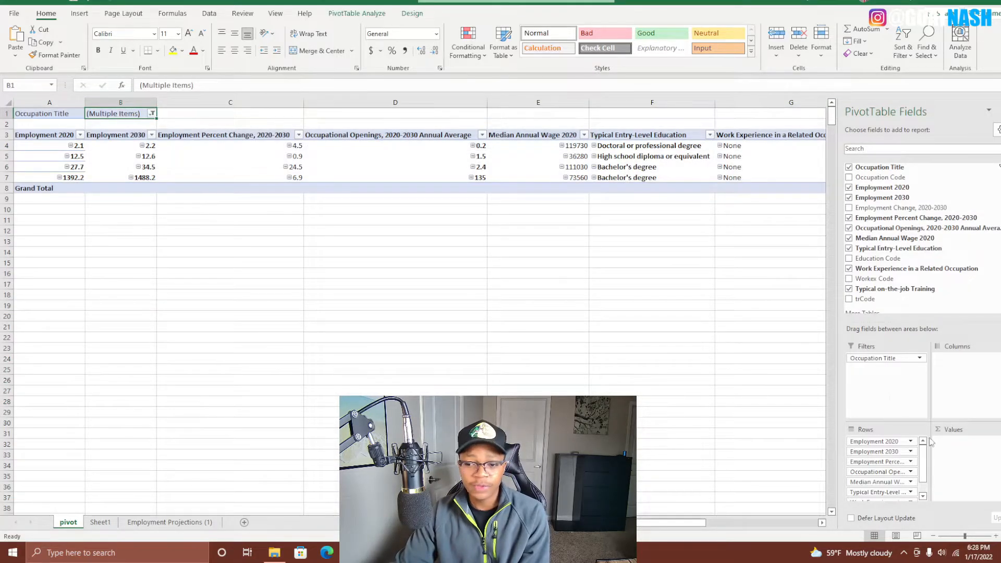
pyautogui.click(100, 522)
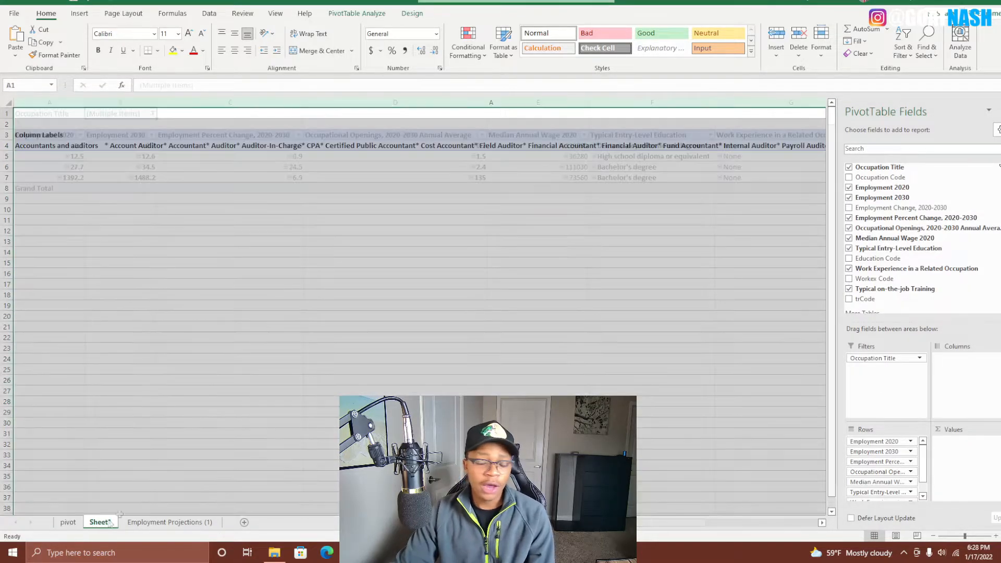
pyautogui.click(986, 148)
pyautogui.click(455, 155)
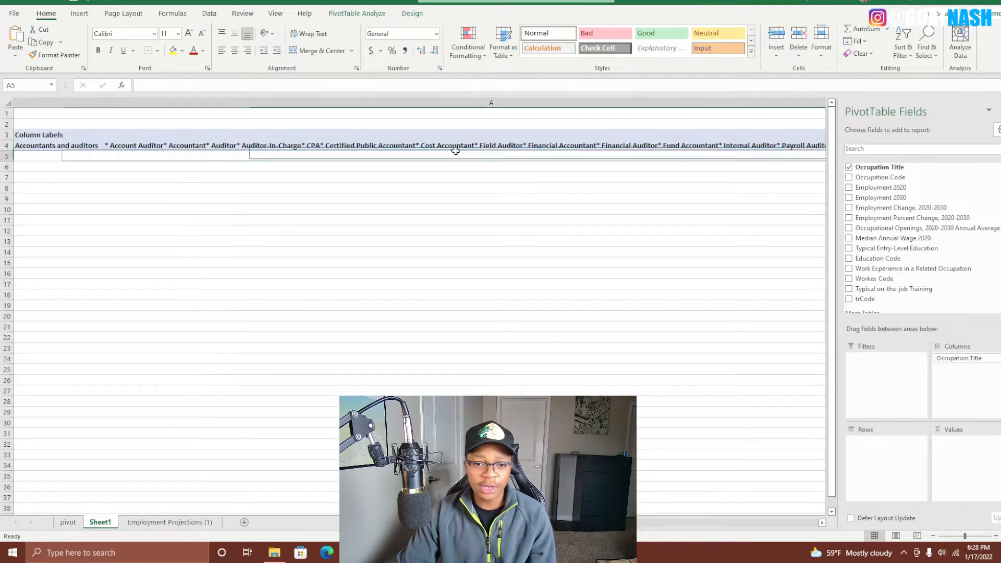
pyautogui.click(488, 323)
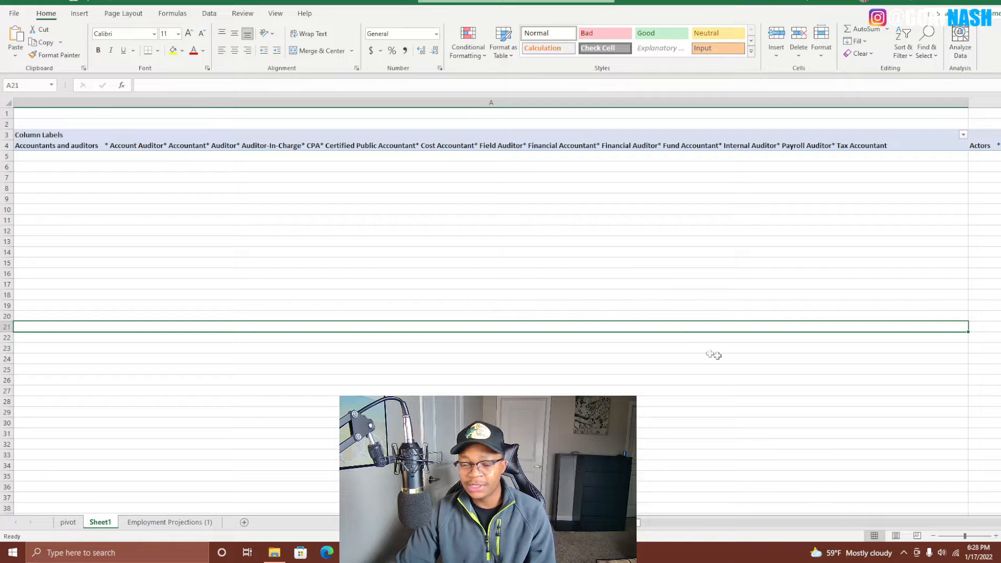
pyautogui.click(531, 260)
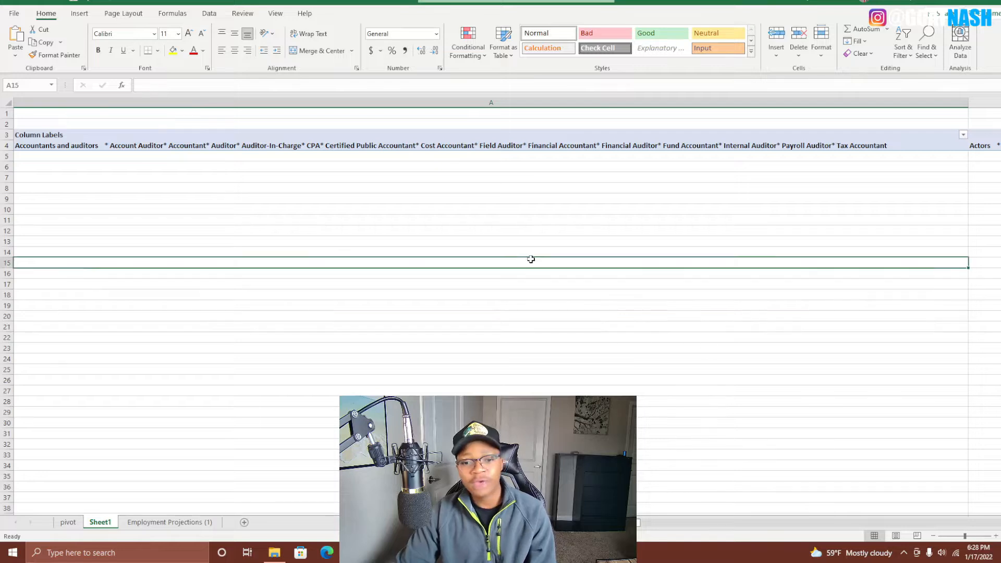
# Close the PivotTable field list on Sheet1 and show it again from the Column Labels cell
pyautogui.click(365, 136)
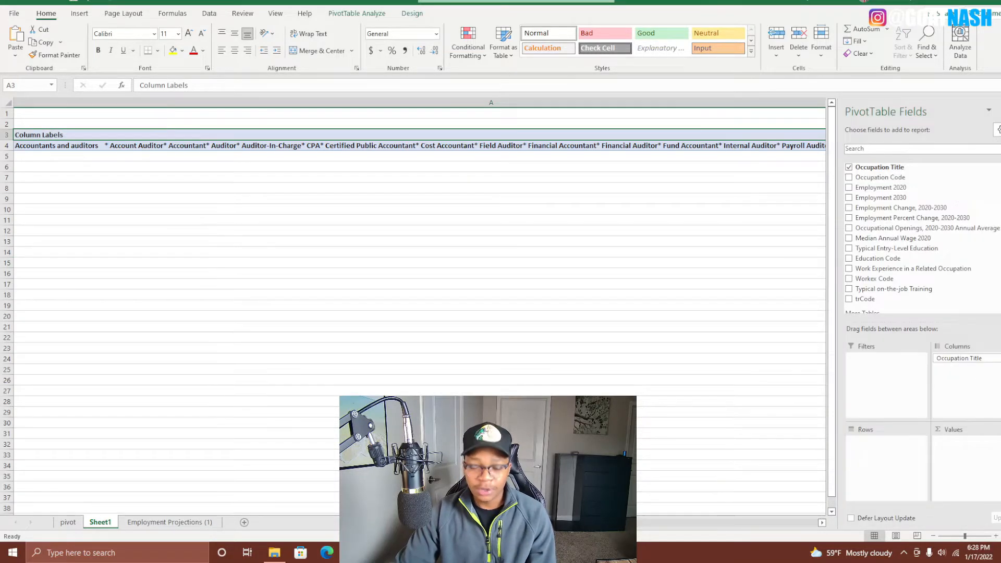
pyautogui.click(1000, 110)
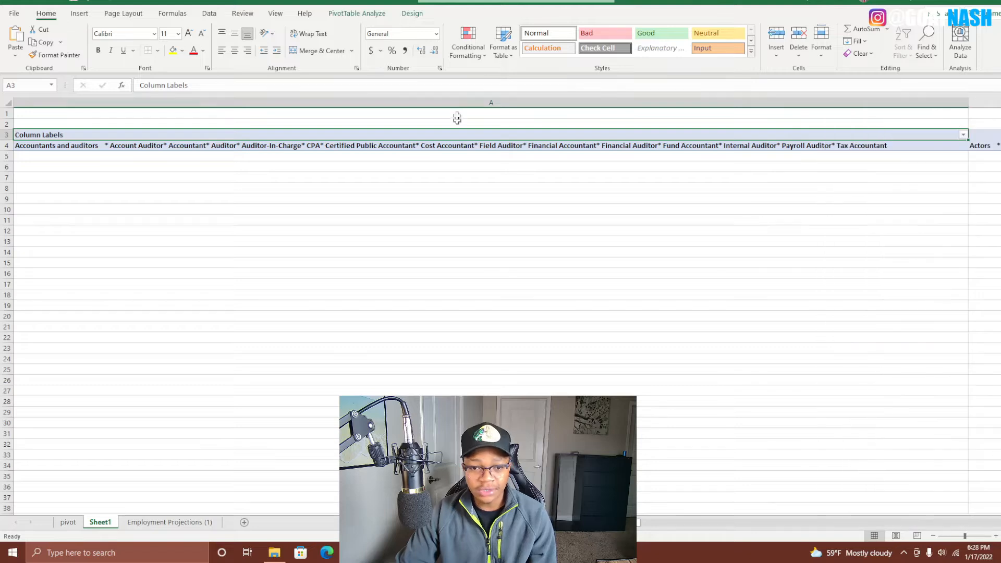
pyautogui.rightClick(449, 135)
pyautogui.click(322, 132)
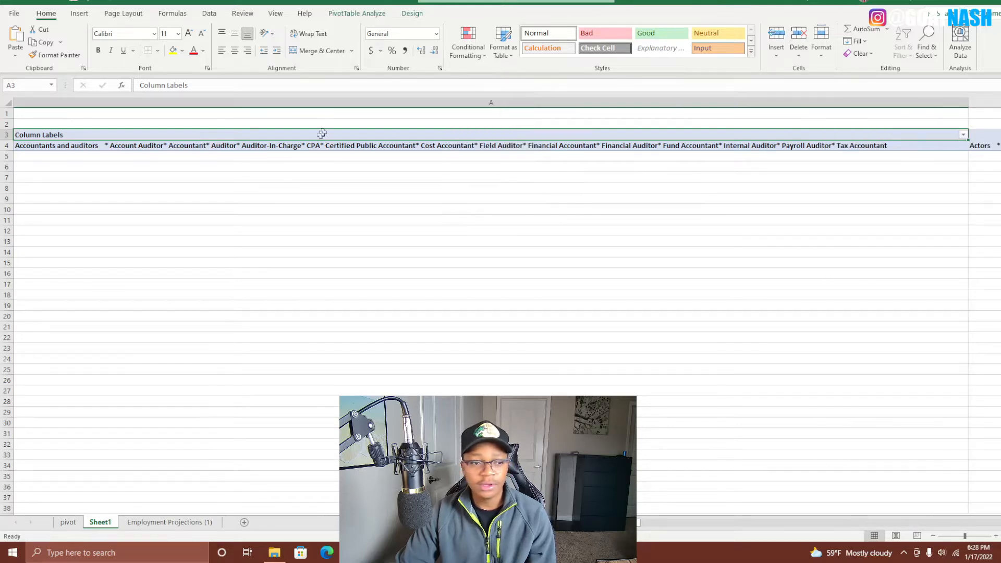
pyautogui.click(230, 156)
pyautogui.click(233, 134)
pyautogui.click(233, 146)
pyautogui.click(233, 136)
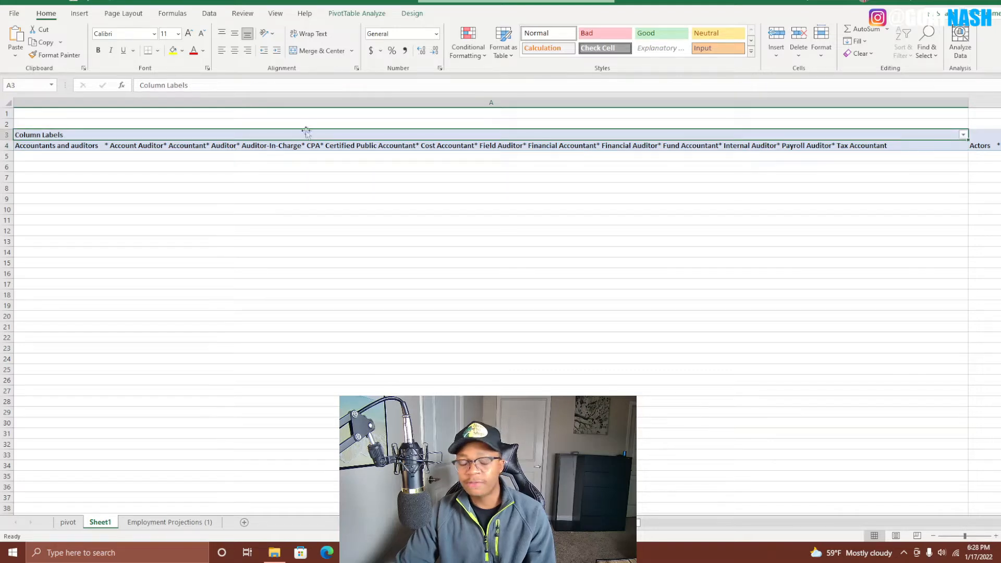
pyautogui.rightClick(284, 135)
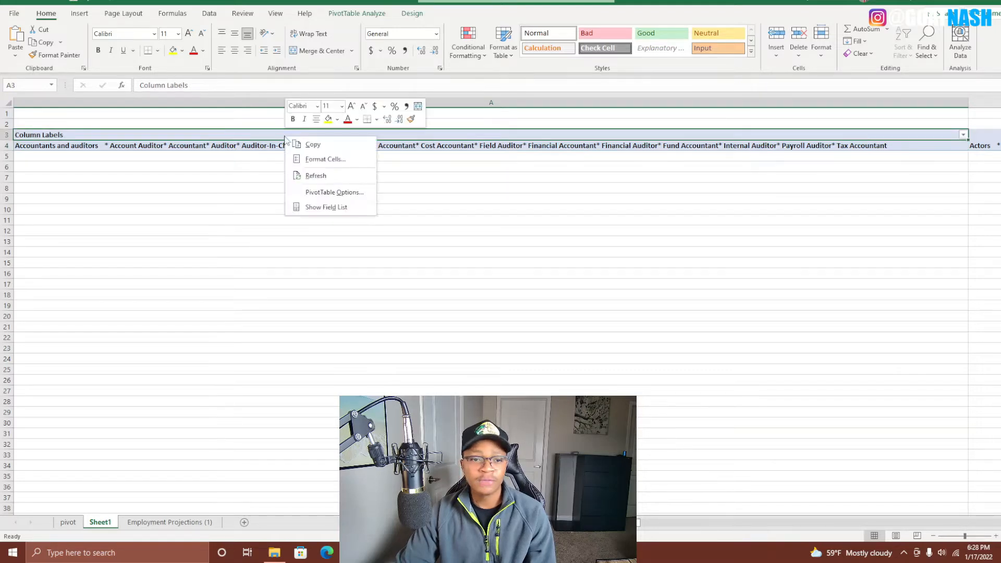
pyautogui.click(333, 208)
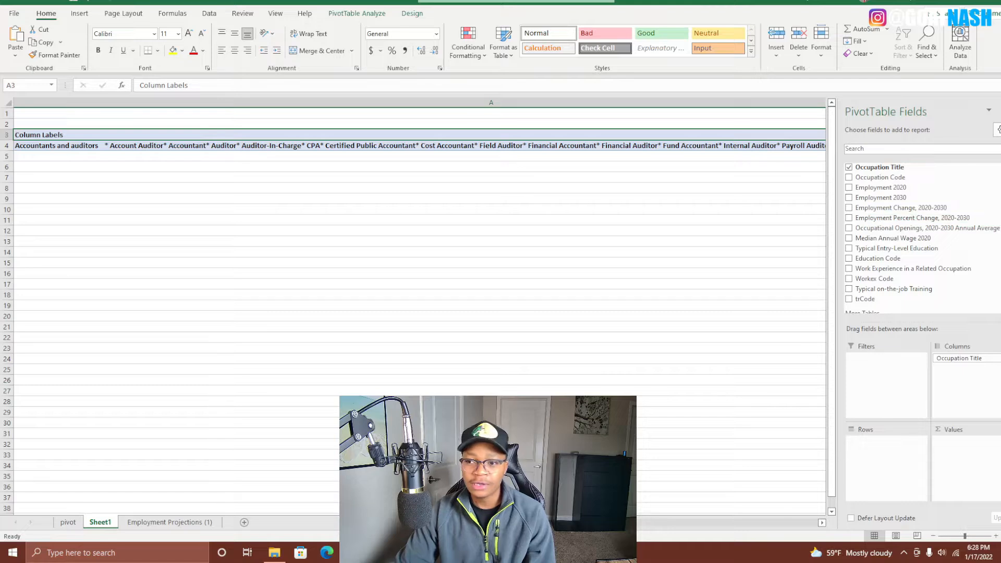
# Show the field list for the Sheet1 PivotTable and move Occupation Title from the Columns area to Rows
pyautogui.click(392, 210)
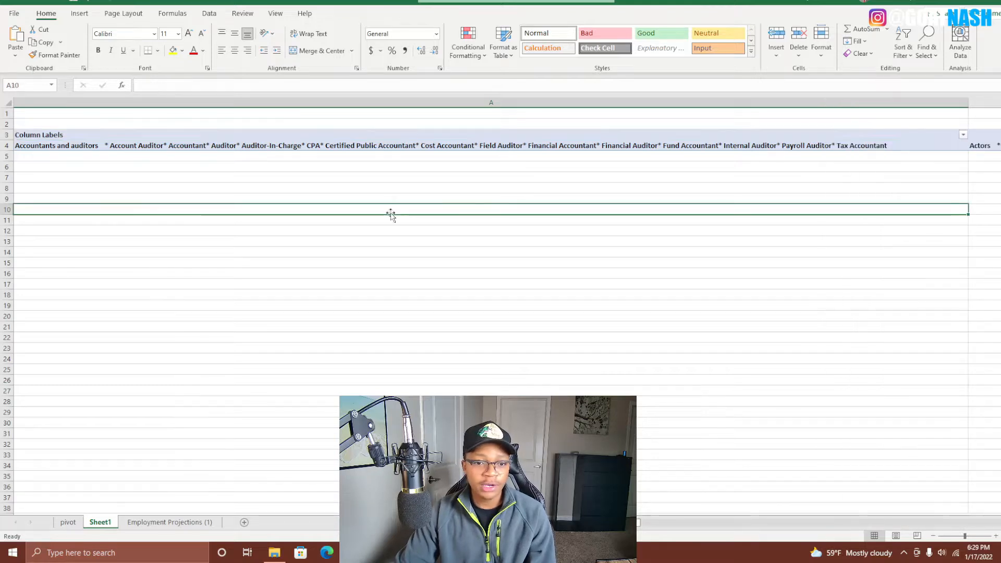
pyautogui.rightClick(394, 210)
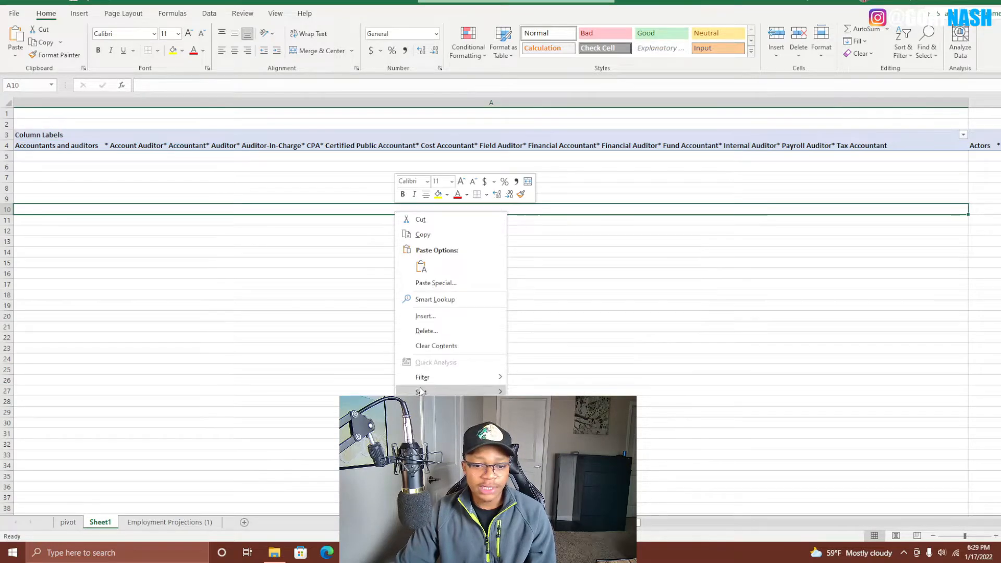
pyautogui.press('Escape')
pyautogui.click(339, 144)
pyautogui.click(344, 135)
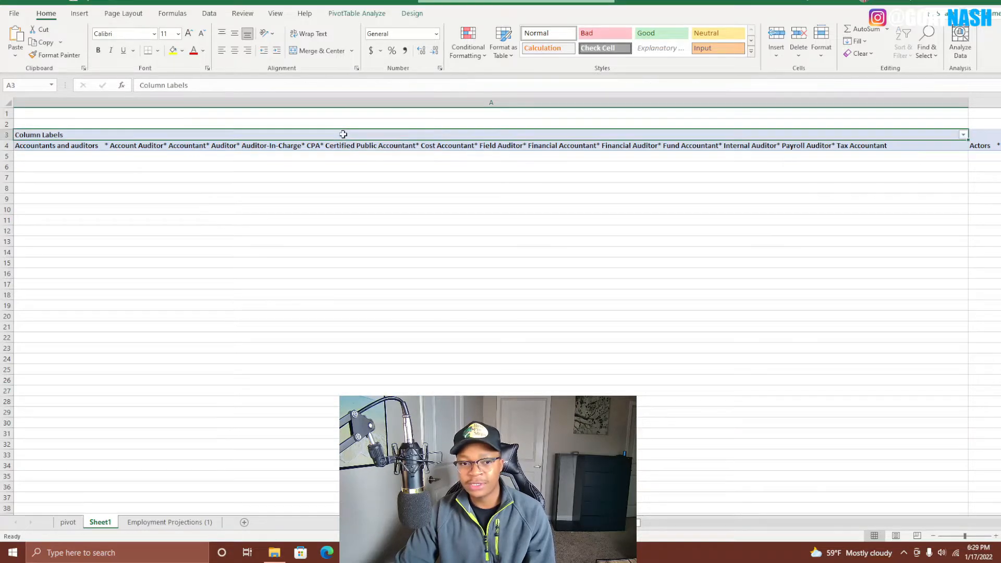
pyautogui.rightClick(343, 135)
pyautogui.click(369, 203)
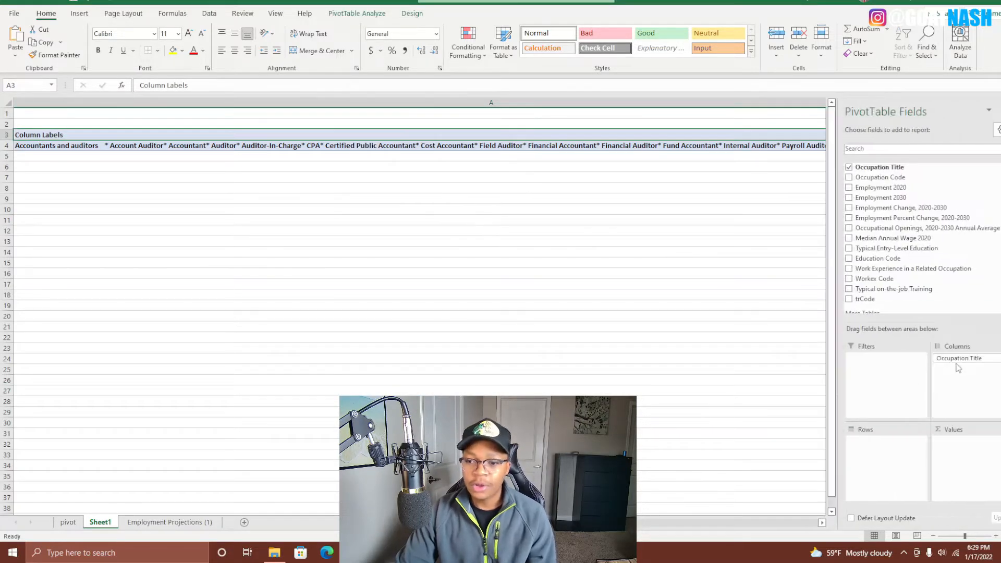
pyautogui.moveTo(960, 363); pyautogui.dragTo(889, 471)
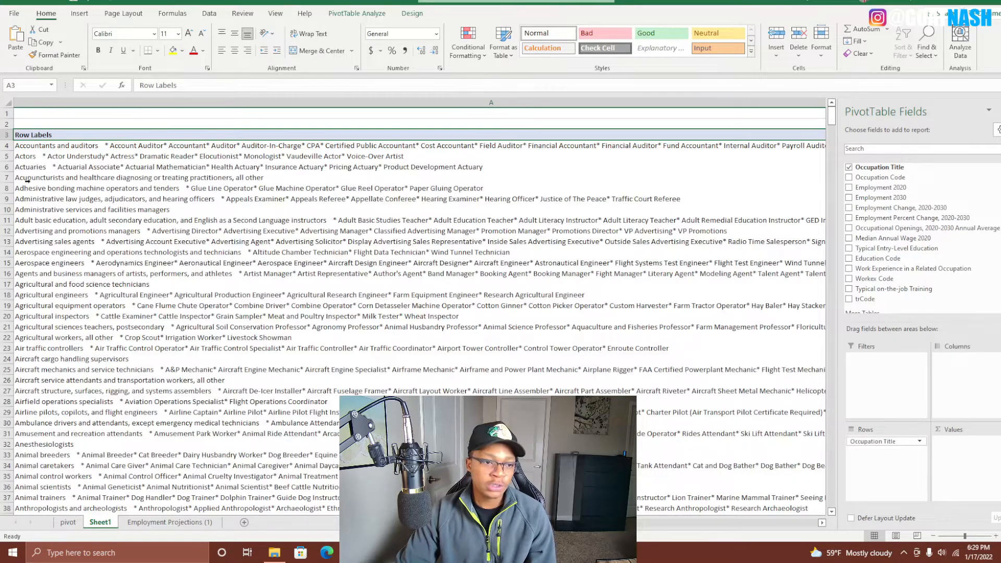
# Check the first occupation row labels and narrow column A on Sheet1
pyautogui.click(314, 147)
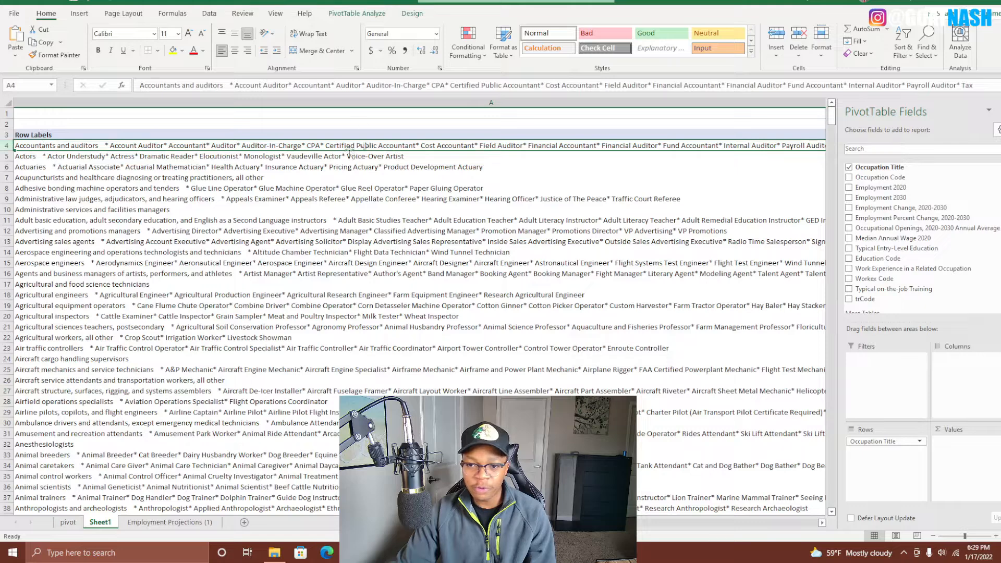
pyautogui.click(9, 156)
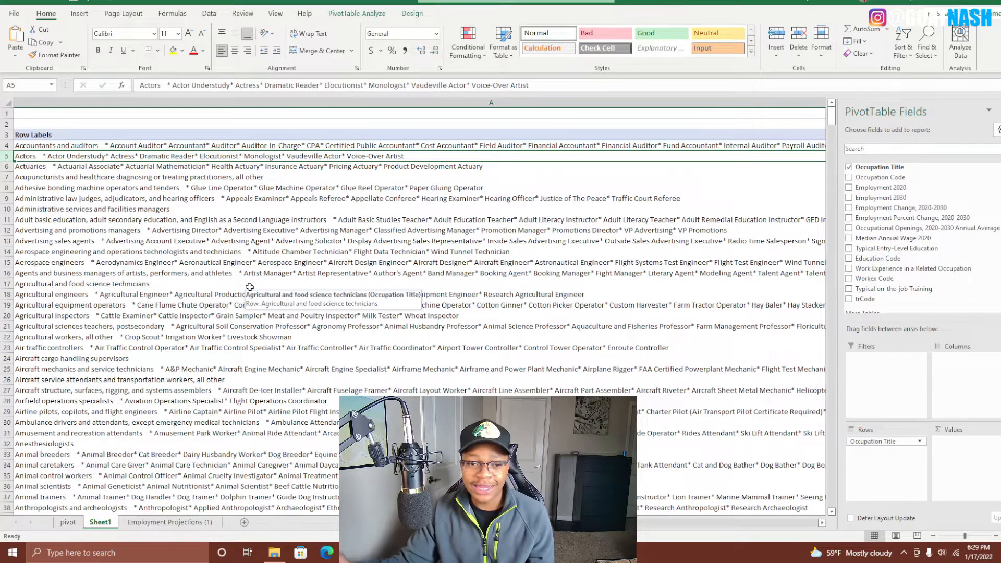
pyautogui.click(497, 99)
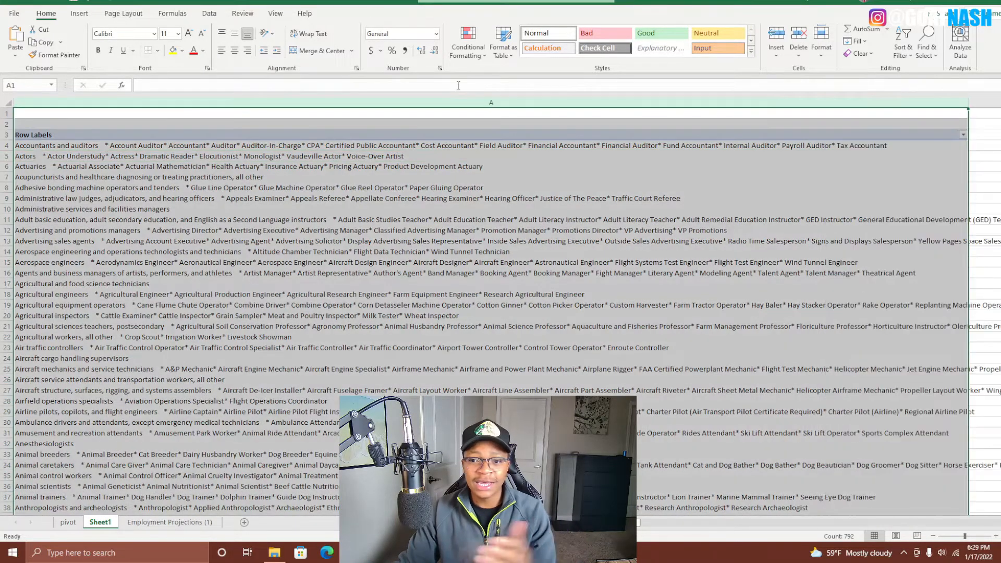
pyautogui.moveTo(969, 105); pyautogui.dragTo(250, 102)
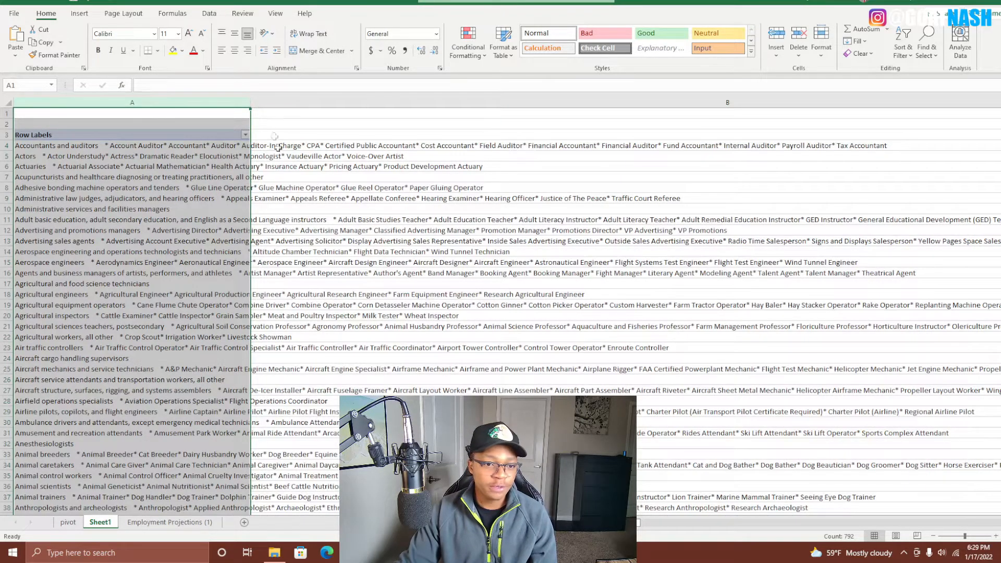
pyautogui.moveTo(250, 103); pyautogui.dragTo(210, 103)
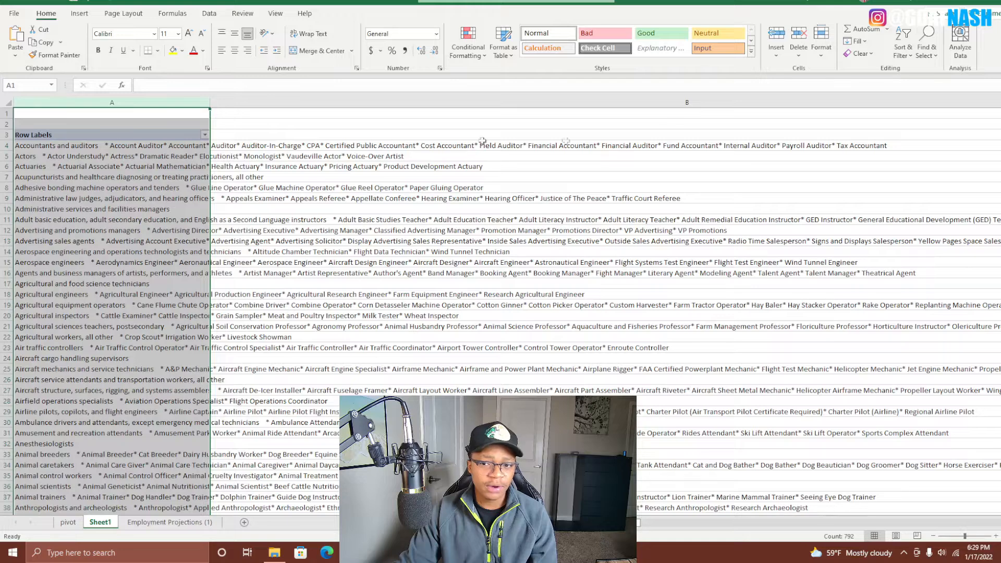
# Autofit the columns of the whole Sheet1, then narrow them all to one equal width
pyautogui.click(9, 103)
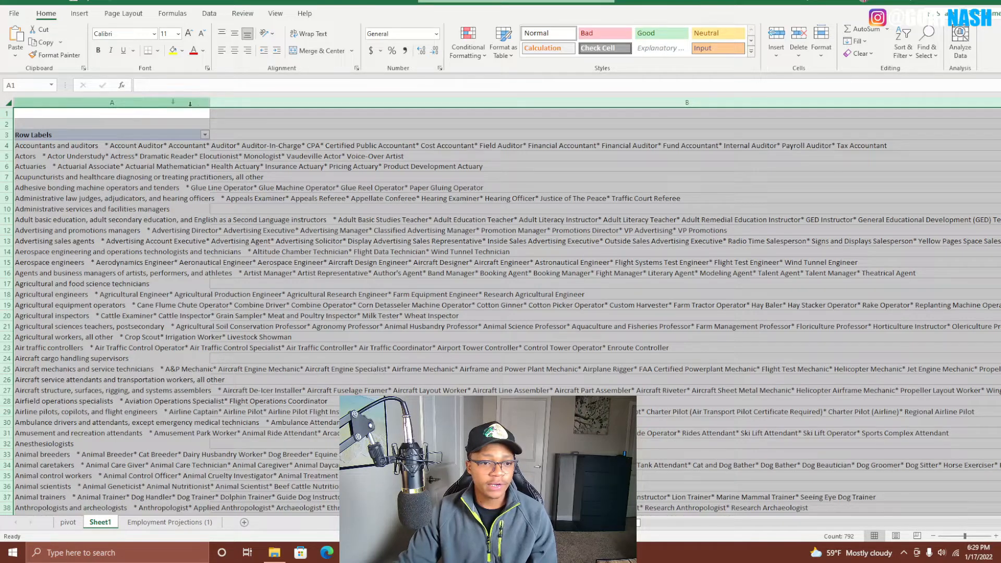
pyautogui.doubleClick(209, 102)
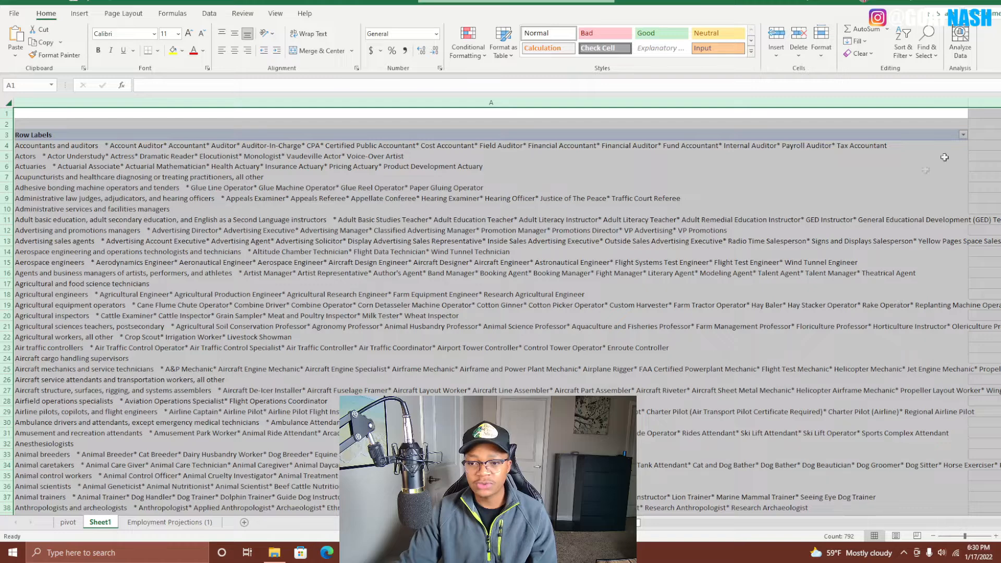
pyautogui.moveTo(968, 102); pyautogui.dragTo(878, 101)
pyautogui.moveTo(277, 126); pyautogui.dragTo(186, 112)
pyautogui.click(292, 189)
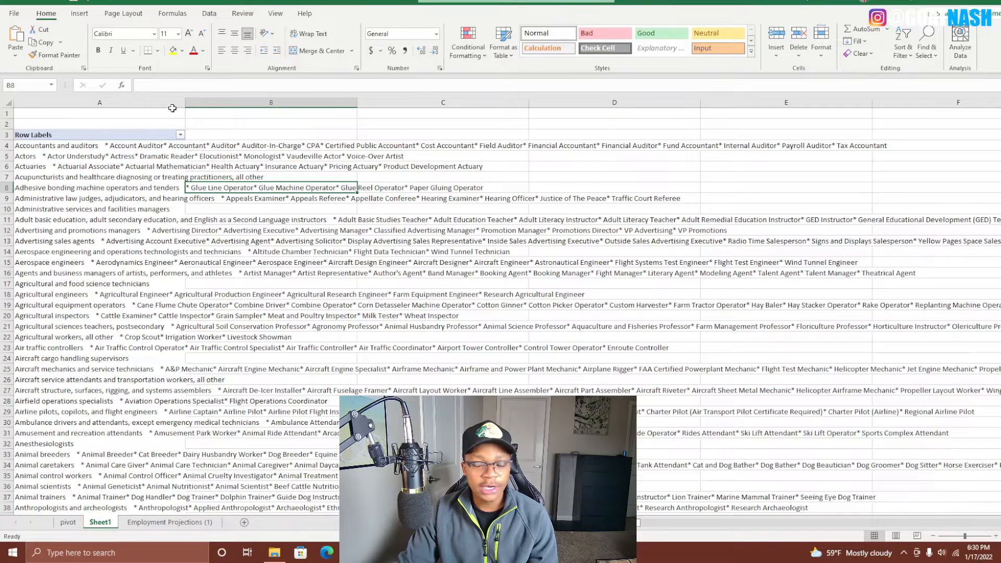
# Add Employment 2030 to the PivotTable's Values area and narrow all sheet columns to an equal width
pyautogui.click(68, 131)
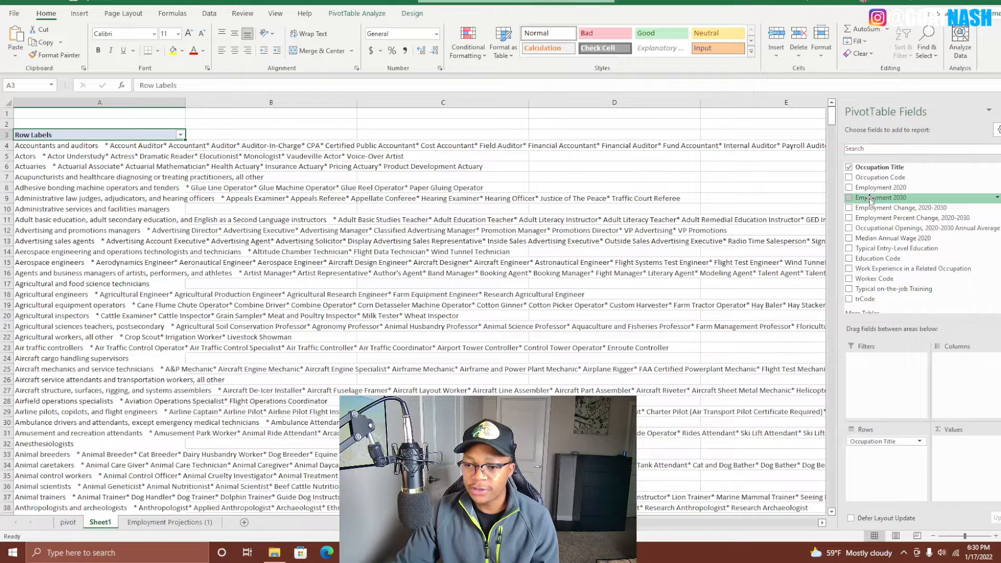
pyautogui.moveTo(870, 200); pyautogui.dragTo(983, 500)
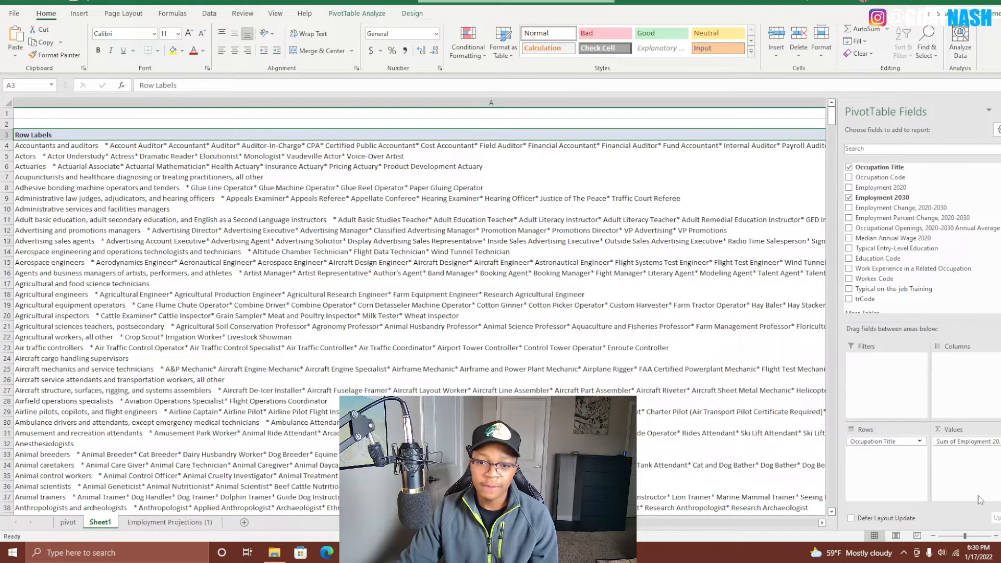
pyautogui.click(7, 104)
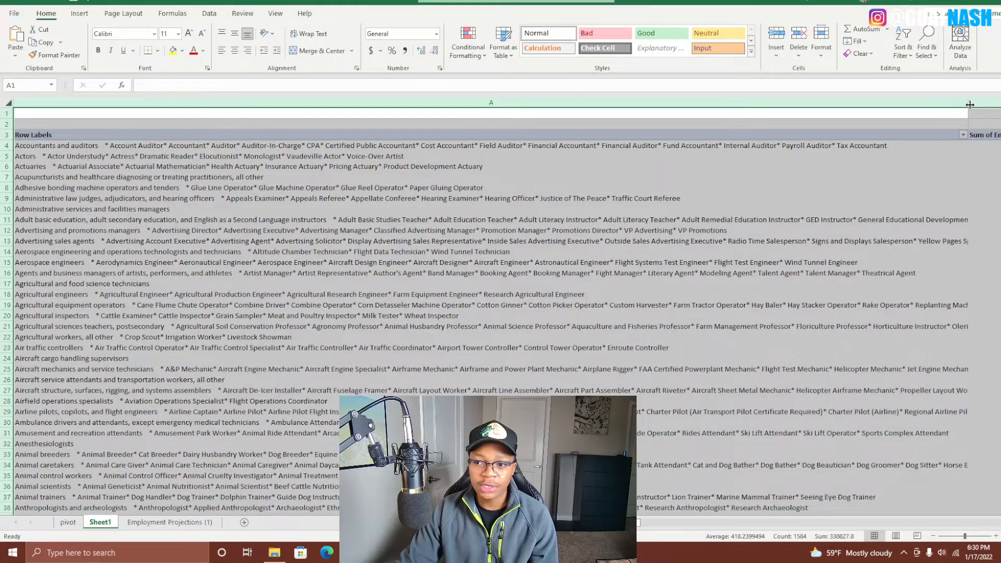
pyautogui.moveTo(970, 104); pyautogui.dragTo(97, 102)
pyautogui.click(251, 177)
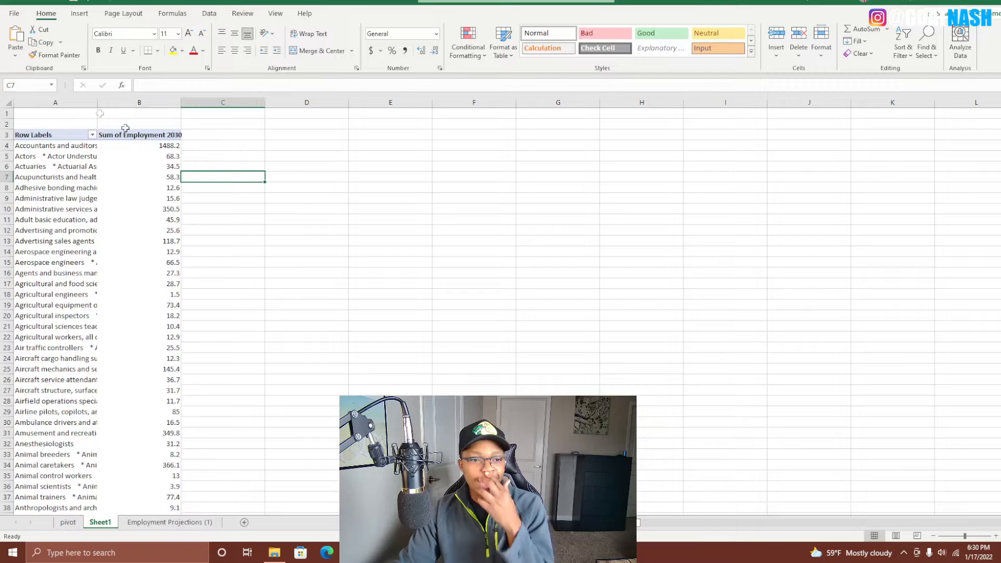
pyautogui.moveTo(138, 127); pyautogui.dragTo(138, 137)
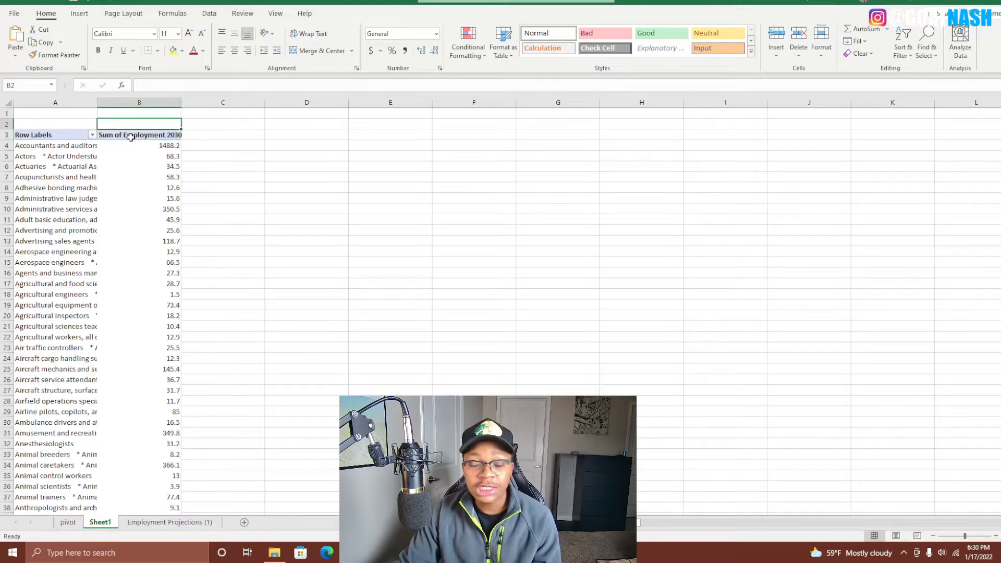
pyautogui.click(132, 135)
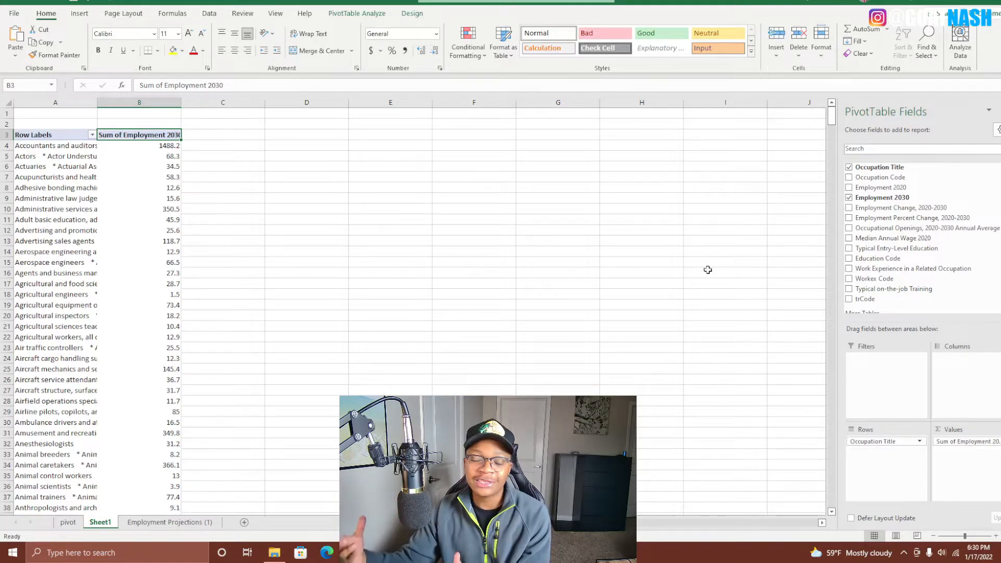
# Move Employment 2030 from Values to the Rows area below Occupation Title and inspect the nested rows
pyautogui.moveTo(971, 443); pyautogui.dragTo(891, 485)
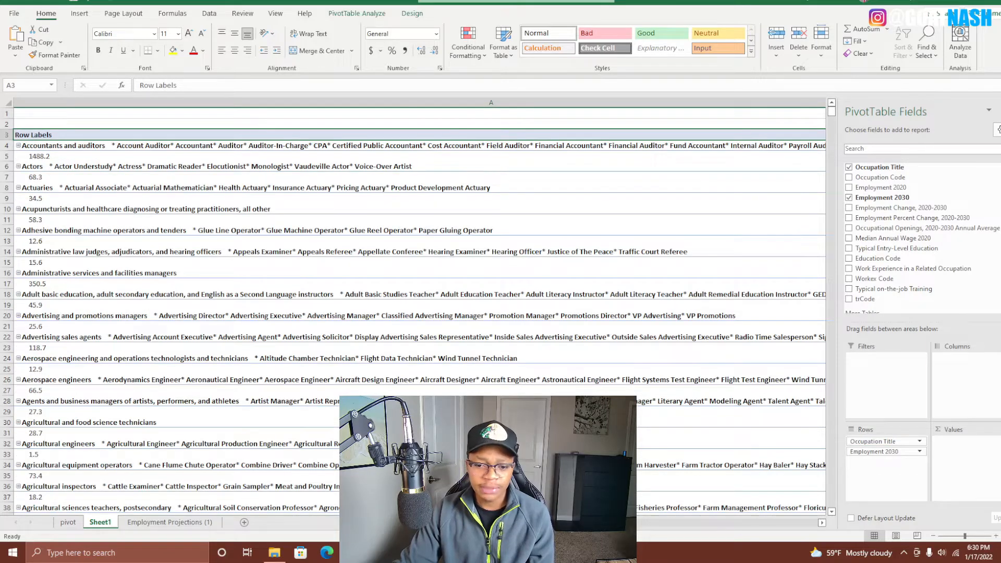
pyautogui.moveTo(584, 523)
pyautogui.mouseDown()
pyautogui.moveTo(712, 525)
pyautogui.moveTo(584, 523)
pyautogui.mouseUp()
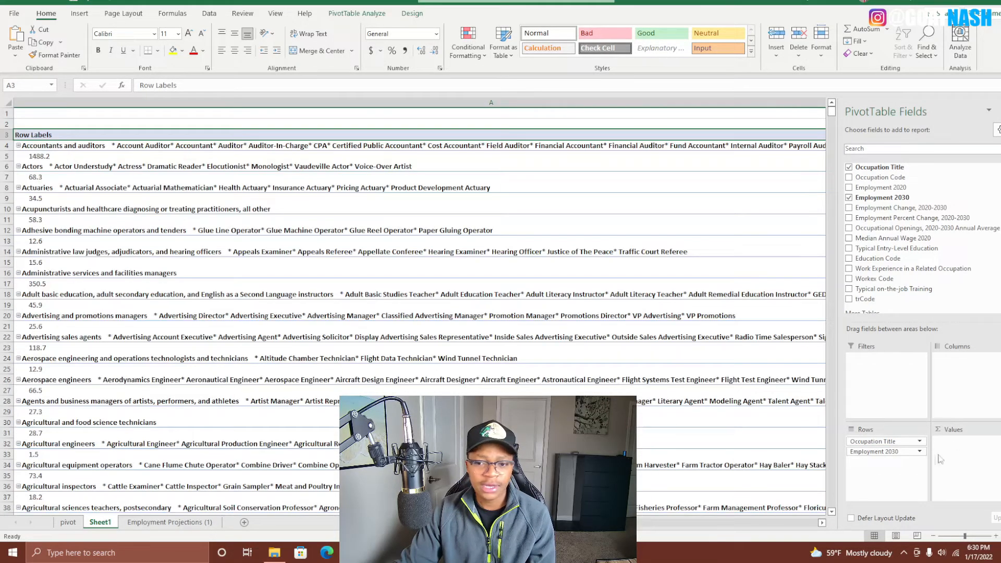
pyautogui.click(822, 522)
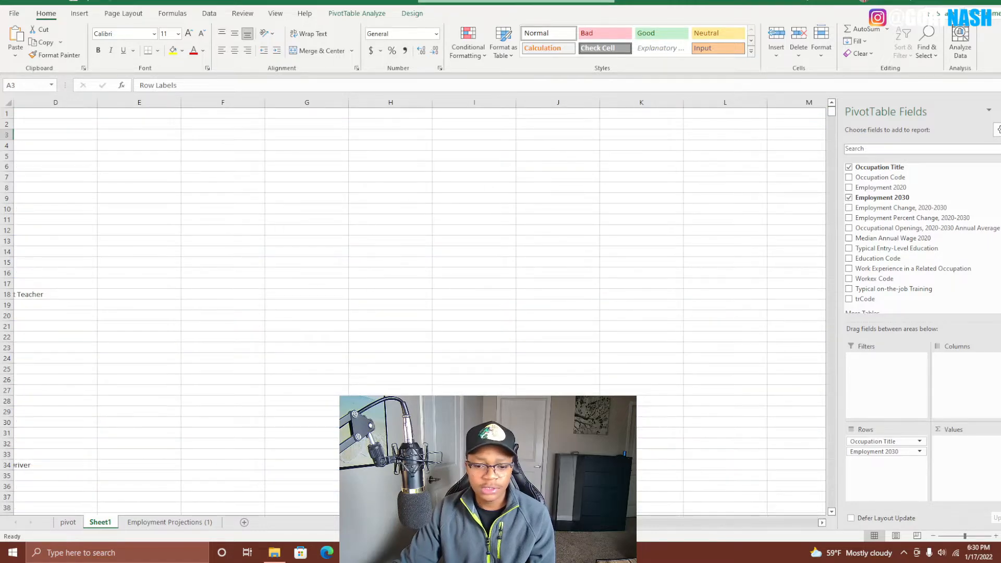
pyautogui.hscroll(-3, 420, 323)
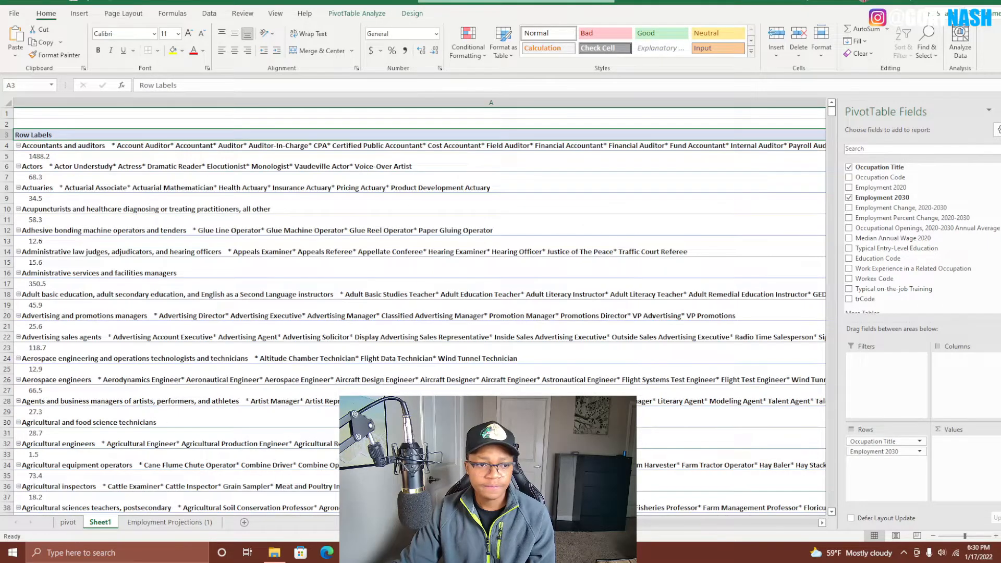
pyautogui.click(41, 157)
pyautogui.click(2, 145)
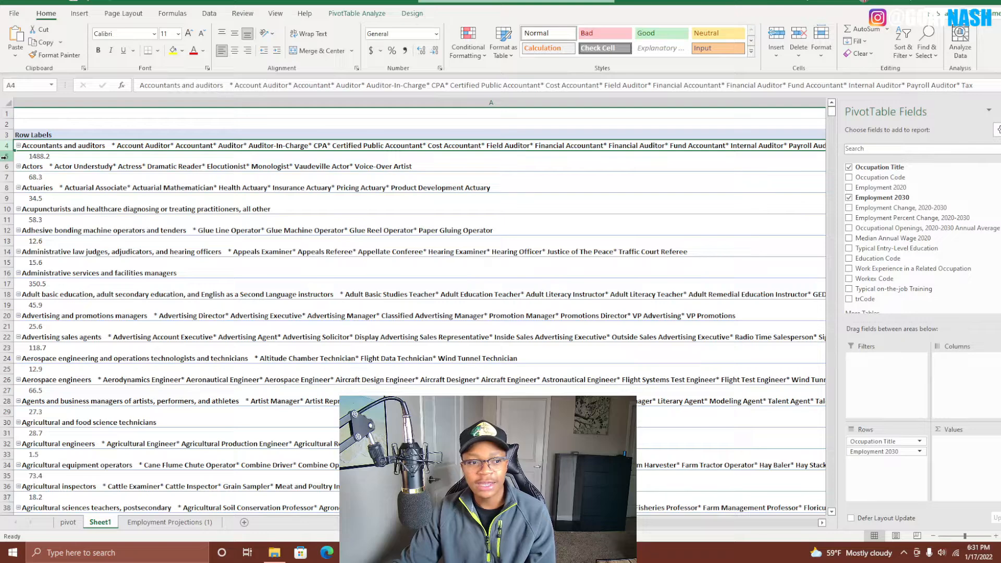
# Move Employment 2030 from Rows to Values, then narrow the sheet columns to an equal width with column B autofitted
pyautogui.click(26, 158)
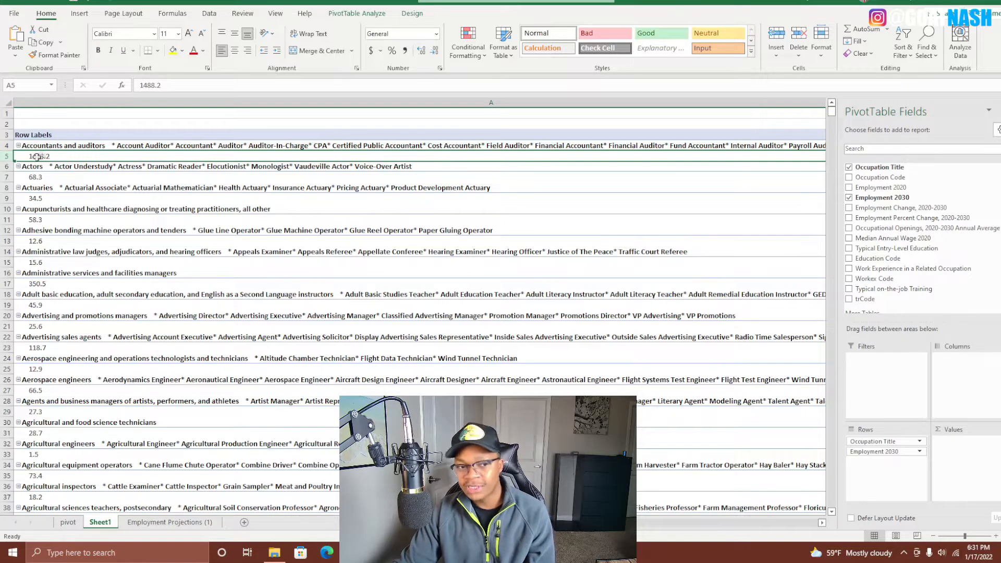
pyautogui.moveTo(887, 452); pyautogui.dragTo(985, 484)
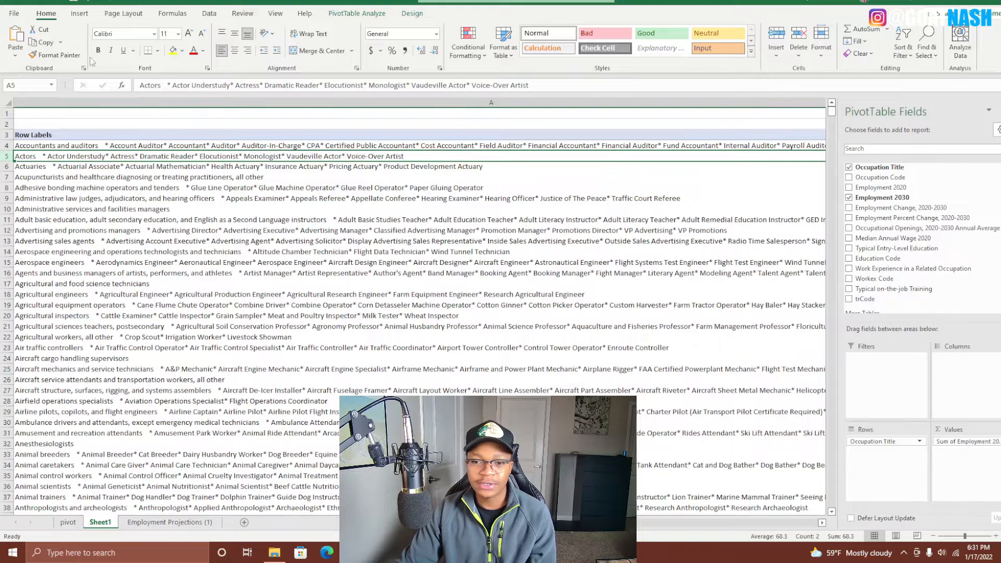
pyautogui.click(12, 101)
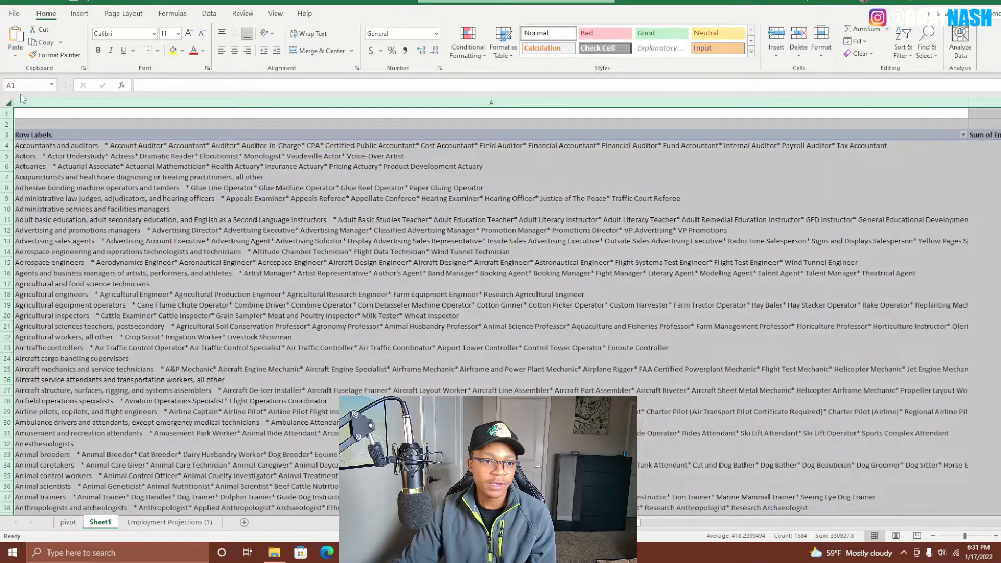
pyautogui.moveTo(968, 99); pyautogui.dragTo(968, 99)
pyautogui.moveTo(184, 85); pyautogui.dragTo(93, 122)
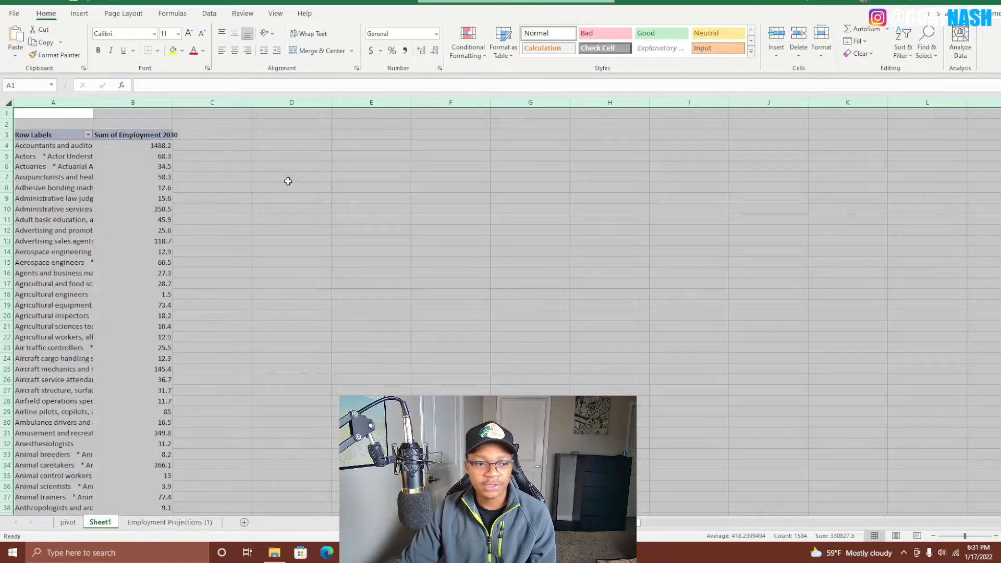
pyautogui.click(325, 181)
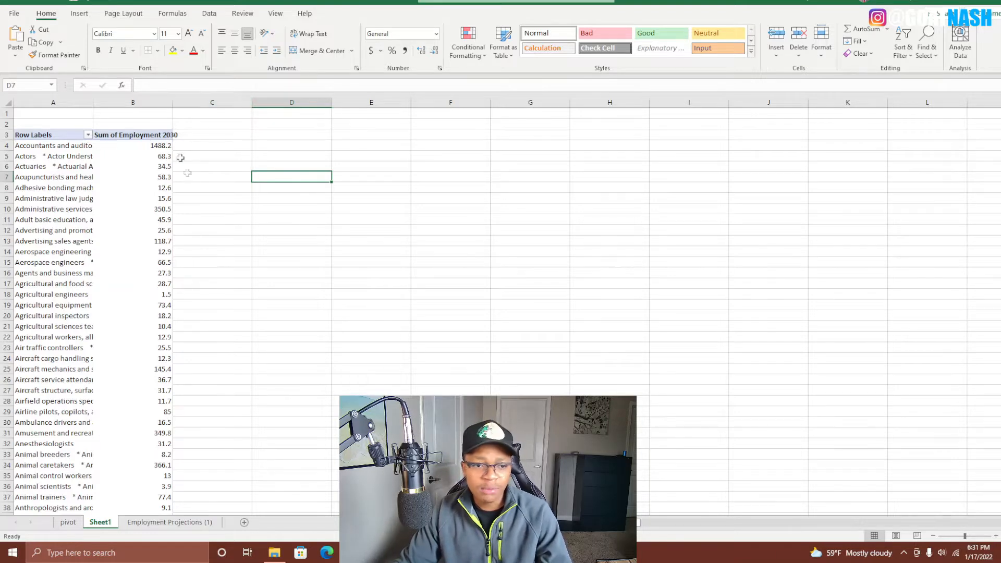
pyautogui.doubleClick(173, 101)
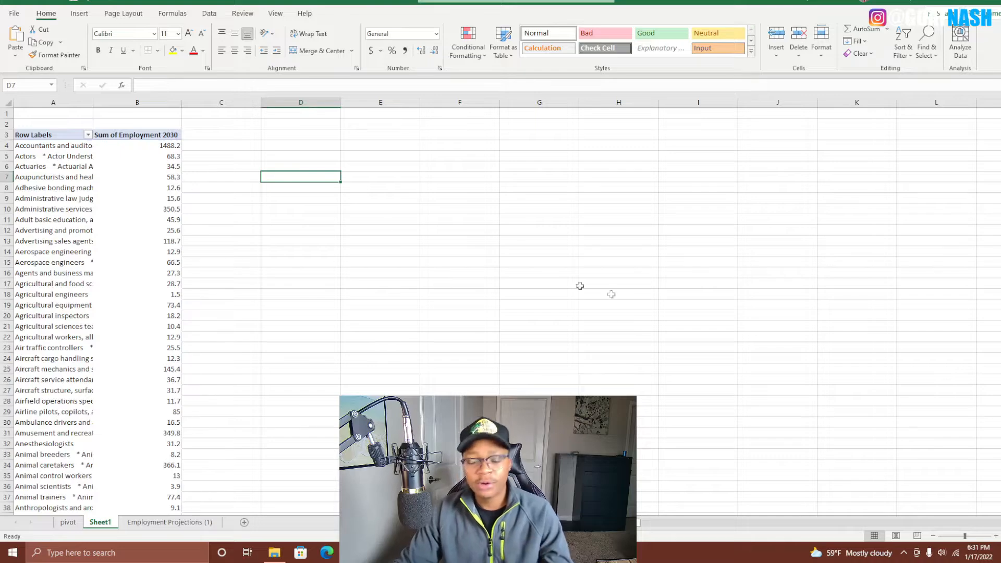
# Go through the occupations to the end of the PivotTable and examine the Employment 2030 grand total
pyautogui.scroll(-20, 176, 252)
pyautogui.scroll(-20, 178, 268)
pyautogui.scroll(-4, 178, 273)
pyautogui.click(52, 251)
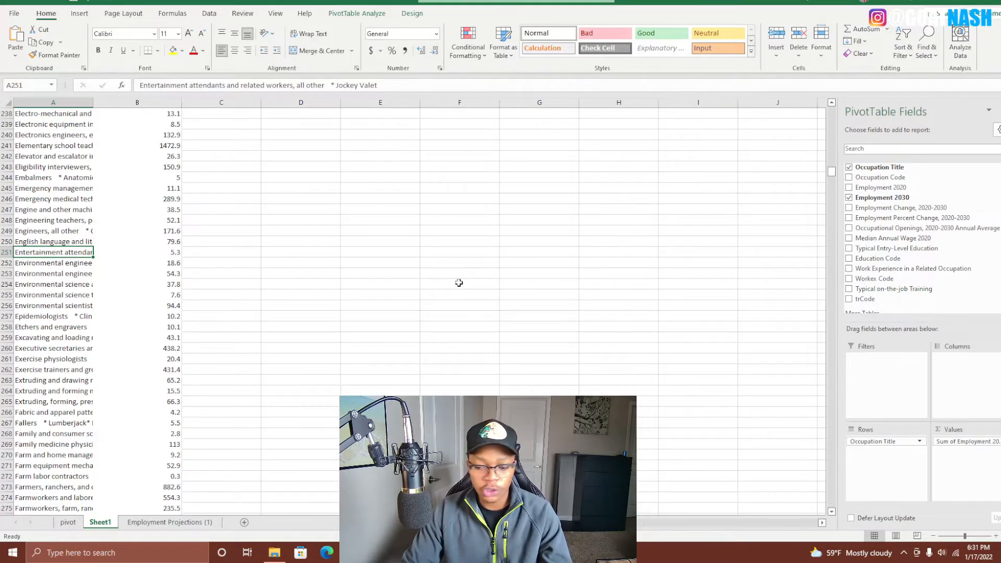
pyautogui.hotkey('ctrl', 'Down')
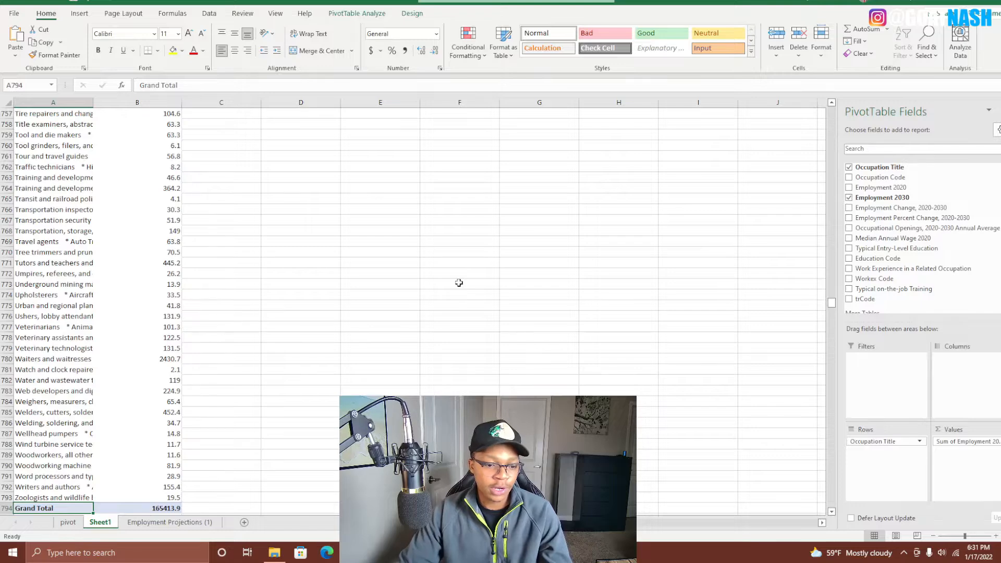
pyautogui.scroll(-6, 163, 317)
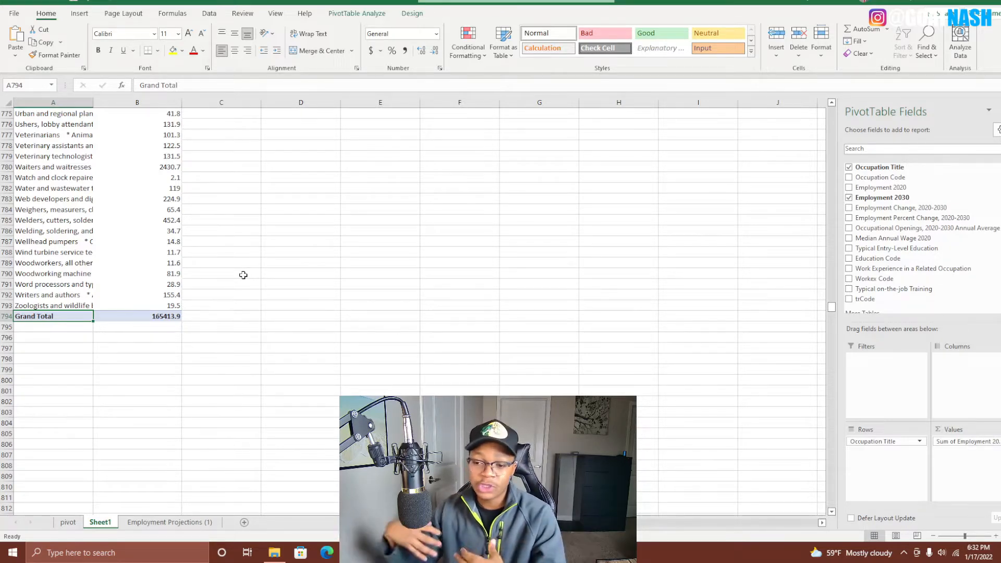
pyautogui.click(164, 323)
pyautogui.click(166, 316)
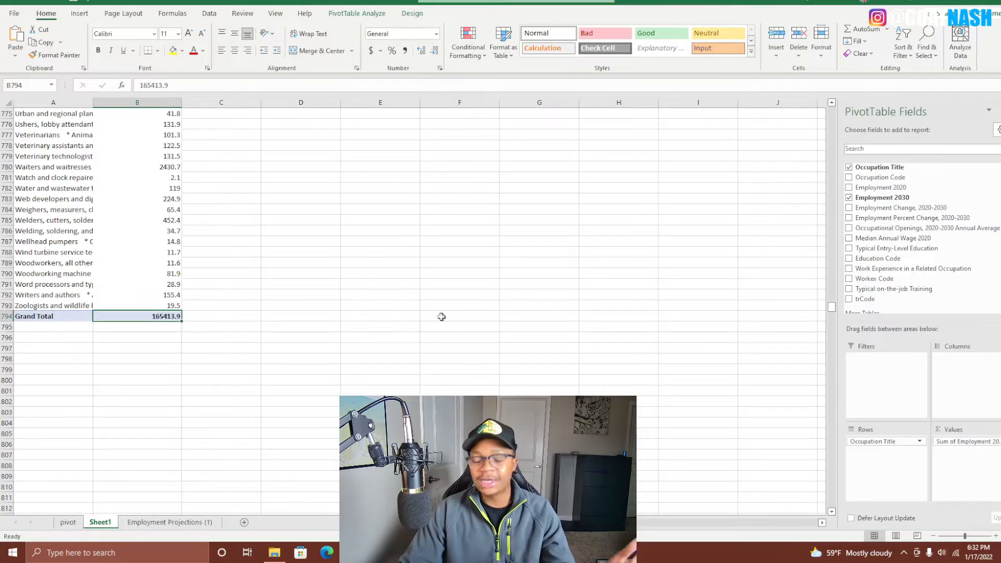
# Move Employment 2030 from Values to the Columns area and narrow all sheet columns to an equal width
pyautogui.scroll(19, 322, 340)
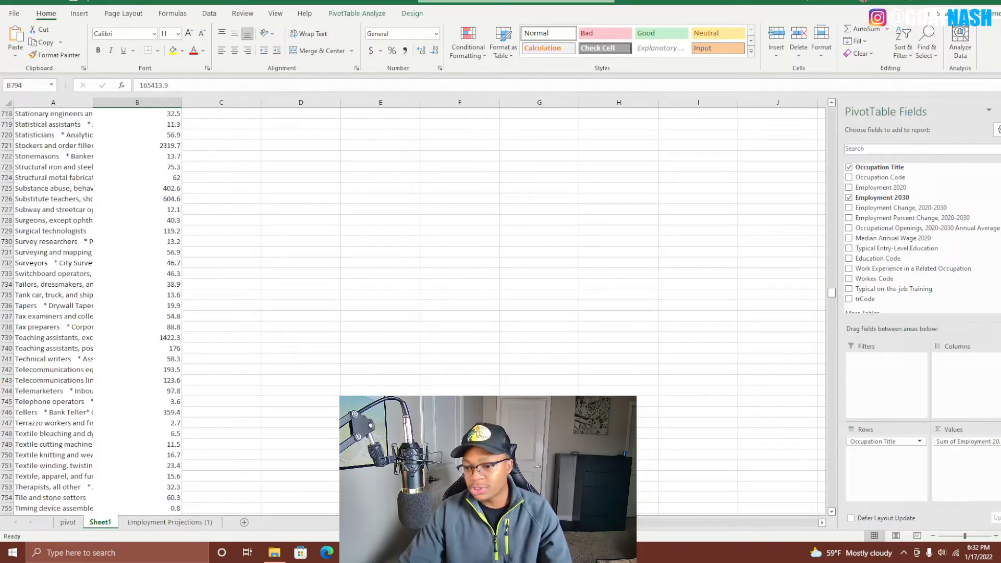
pyautogui.scroll(20, 138, 217)
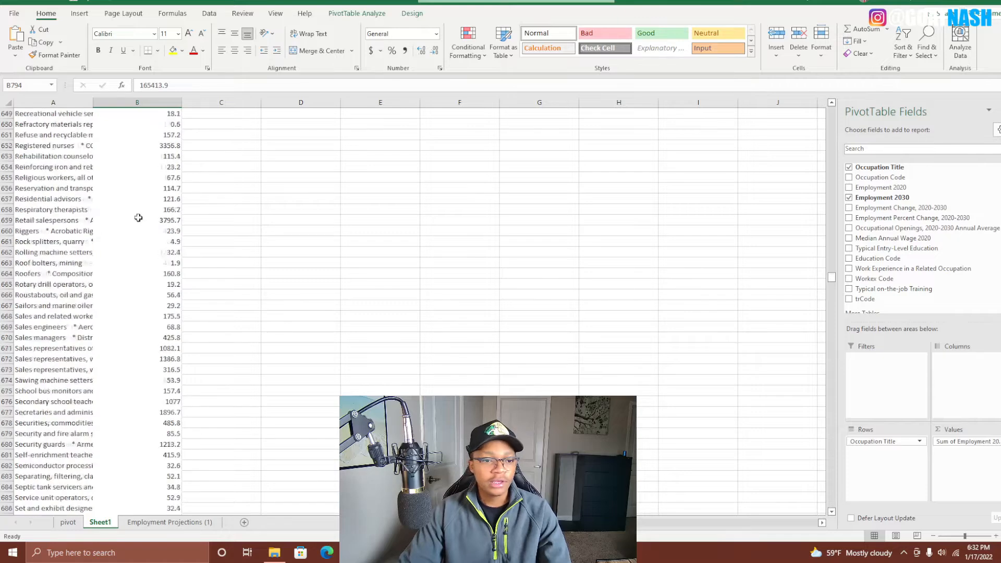
pyautogui.scroll(15, 172, 142)
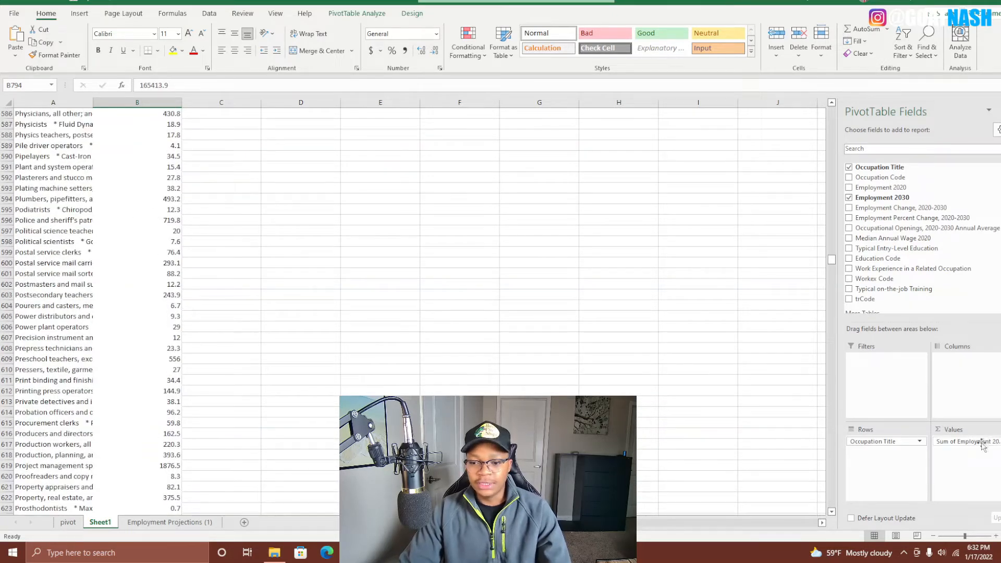
pyautogui.moveTo(942, 451); pyautogui.dragTo(960, 390)
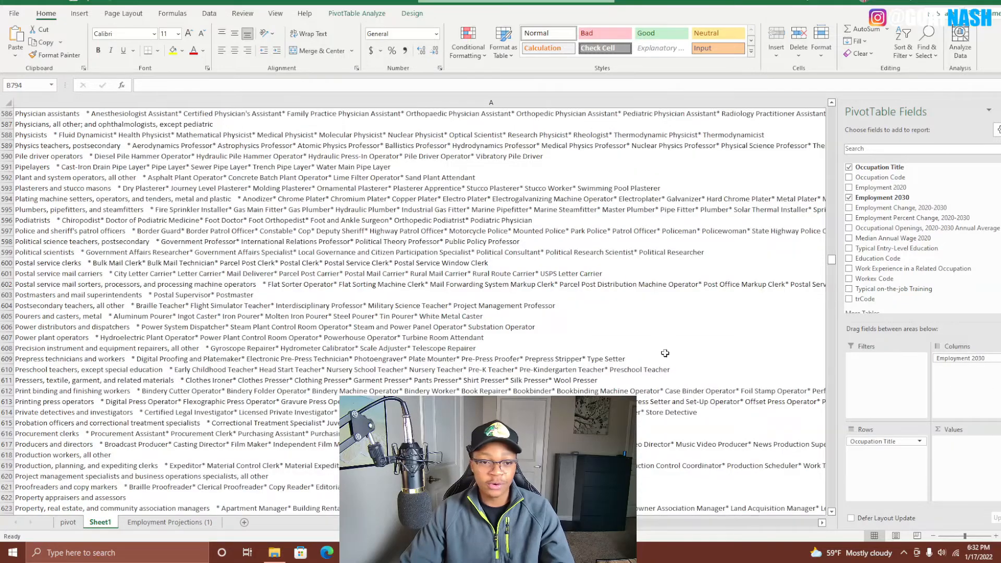
pyautogui.scroll(20, 322, 275)
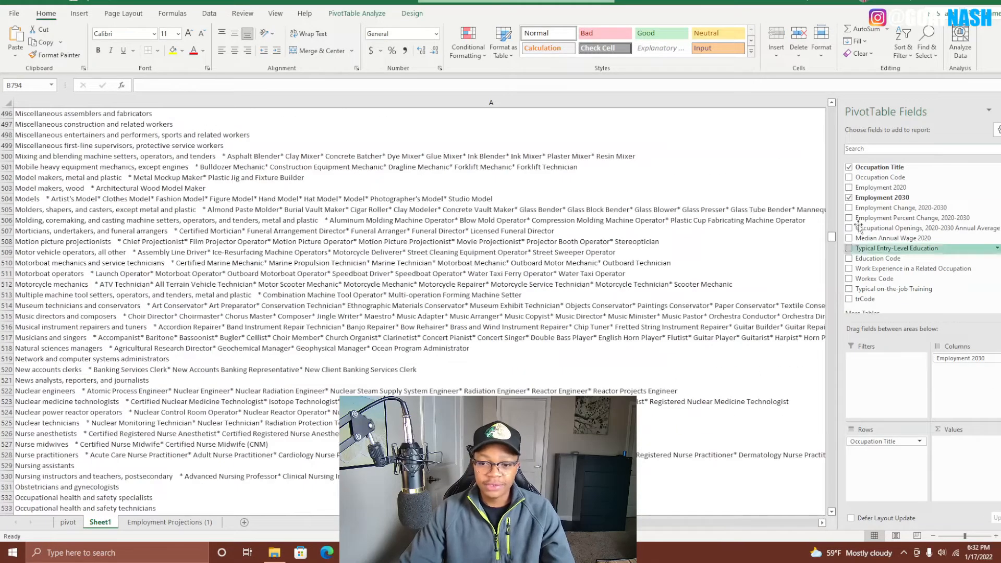
pyautogui.moveTo(831, 237); pyautogui.dragTo(833, 103)
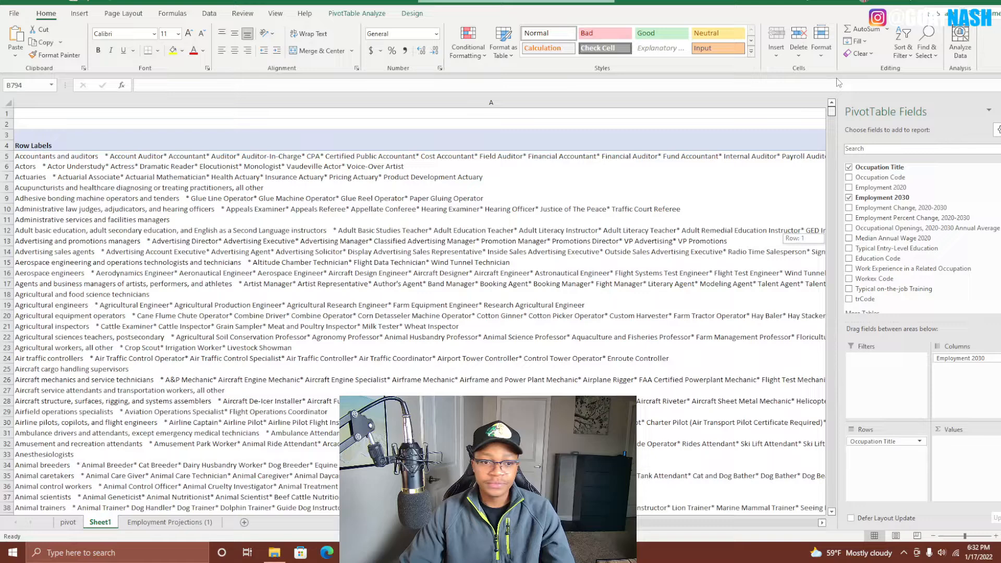
pyautogui.click(348, 198)
pyautogui.click(338, 269)
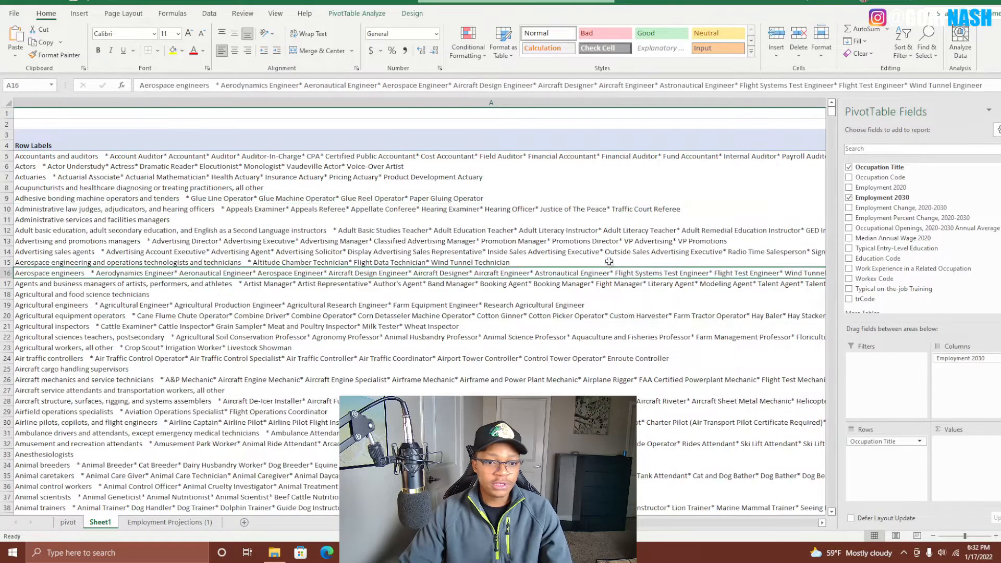
pyautogui.click(8, 102)
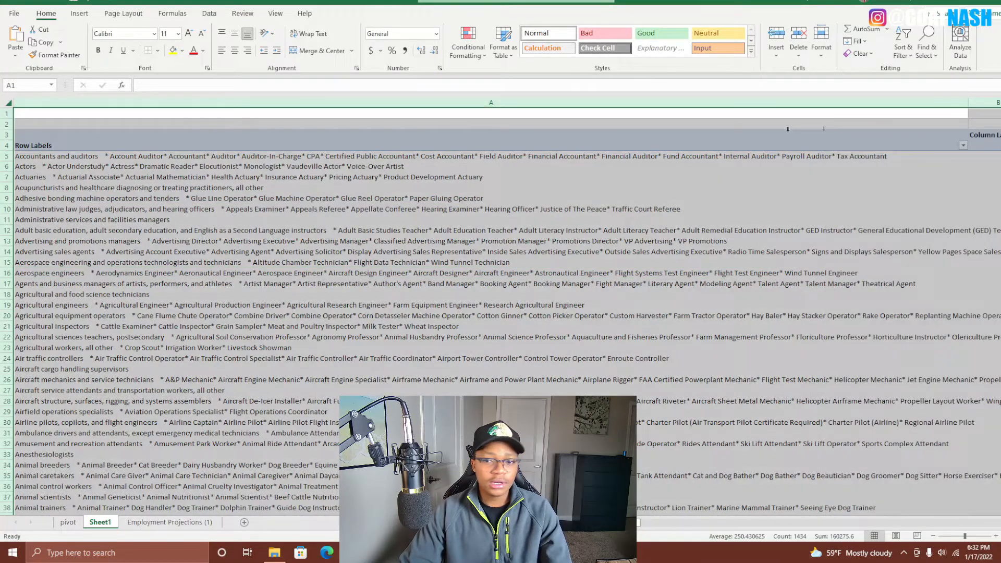
pyautogui.moveTo(967, 105); pyautogui.dragTo(171, 105)
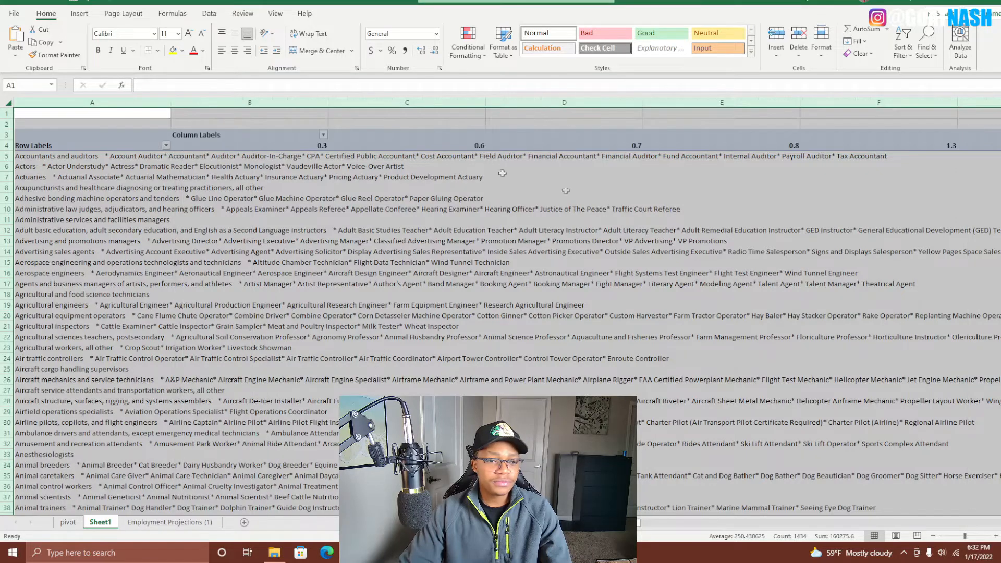
# Examine the first Employment 2030 column labels in the PivotTable's header row
pyautogui.click(546, 246)
pyautogui.click(235, 142)
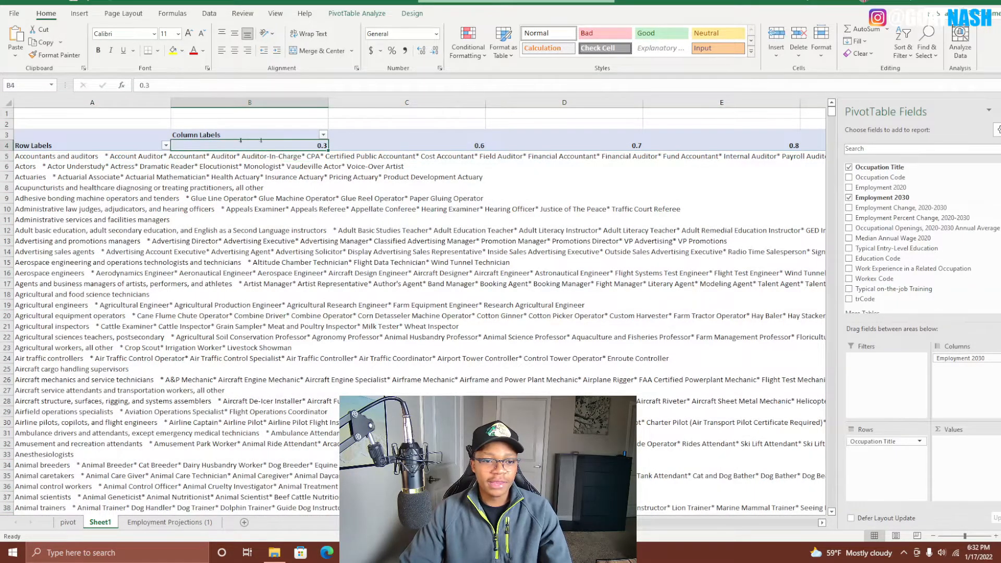
pyautogui.click(395, 147)
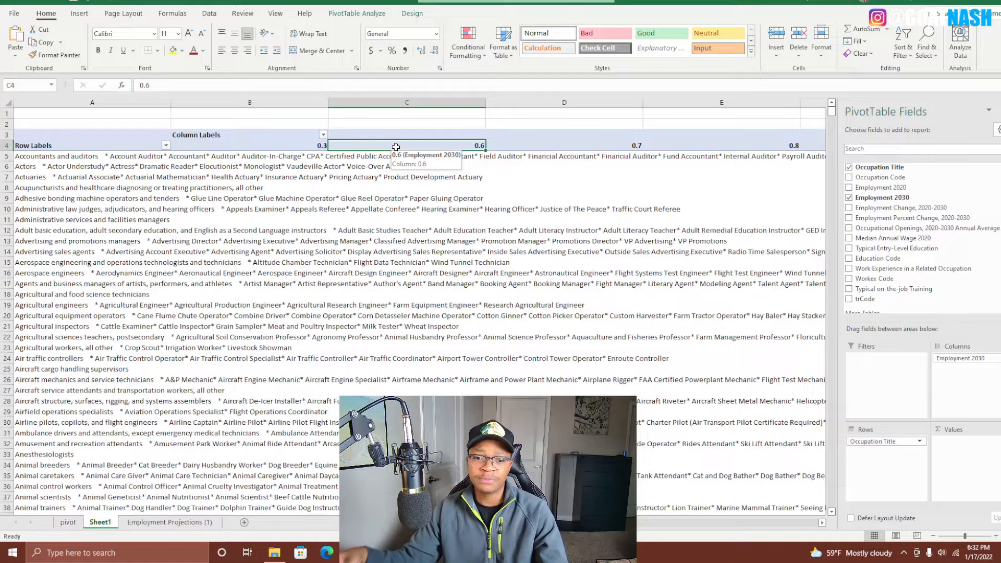
pyautogui.click(295, 148)
pyautogui.click(421, 149)
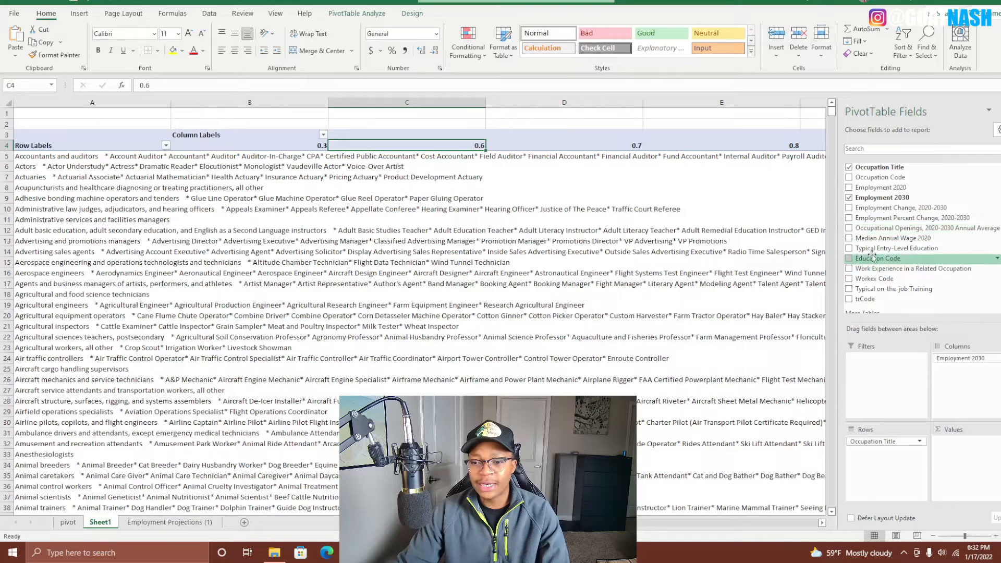
# Add Median Annual Wage 2020 below Occupation Title in Rows, then undo it and the Employment 2030 move to Columns
pyautogui.moveTo(869, 239); pyautogui.dragTo(887, 485)
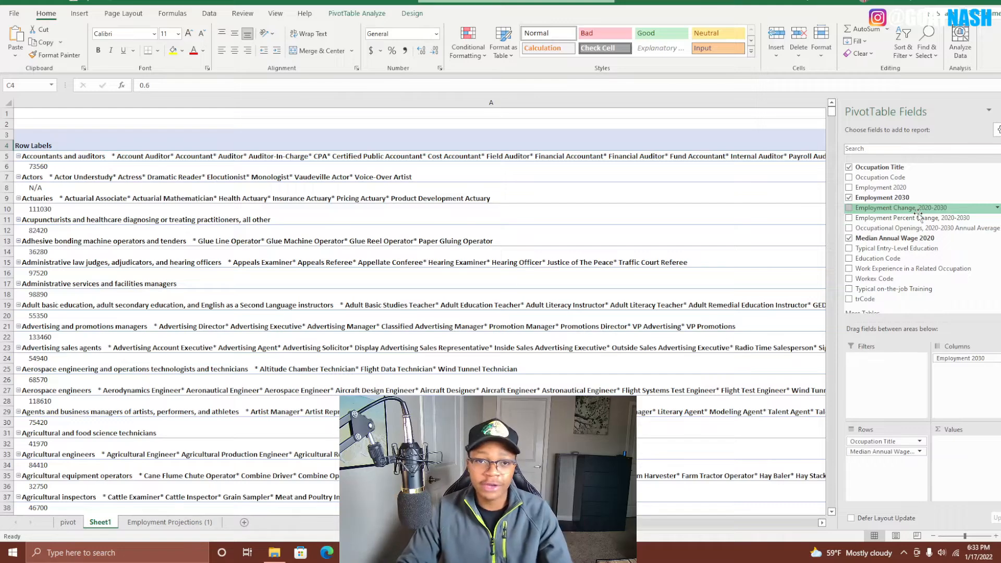
pyautogui.hotkey('ctrl', 'z')
pyautogui.hotkey('ctrl', 'z')
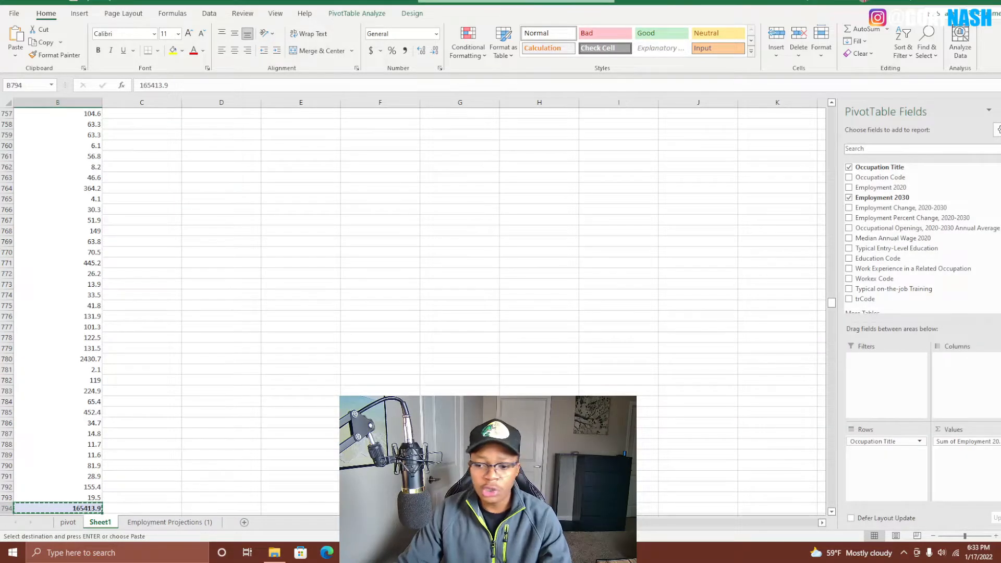
# Return to the beginning of Sheet1 and view the first occupation rows with their Employment 2030 sums
pyautogui.hscroll(-1, 420, 311)
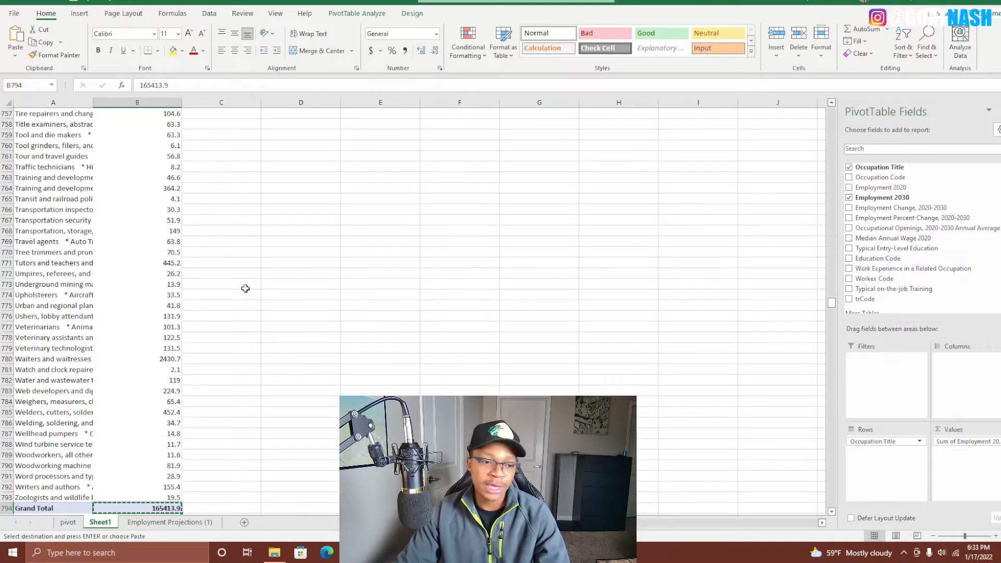
pyautogui.scroll(7, 169, 173)
pyautogui.scroll(20, 169, 173)
pyautogui.scroll(19, 129, 180)
pyautogui.scroll(13, 107, 176)
pyautogui.click(43, 141)
pyautogui.hotkey('ctrl', 'Up')
pyautogui.hotkey('ctrl', 'Up')
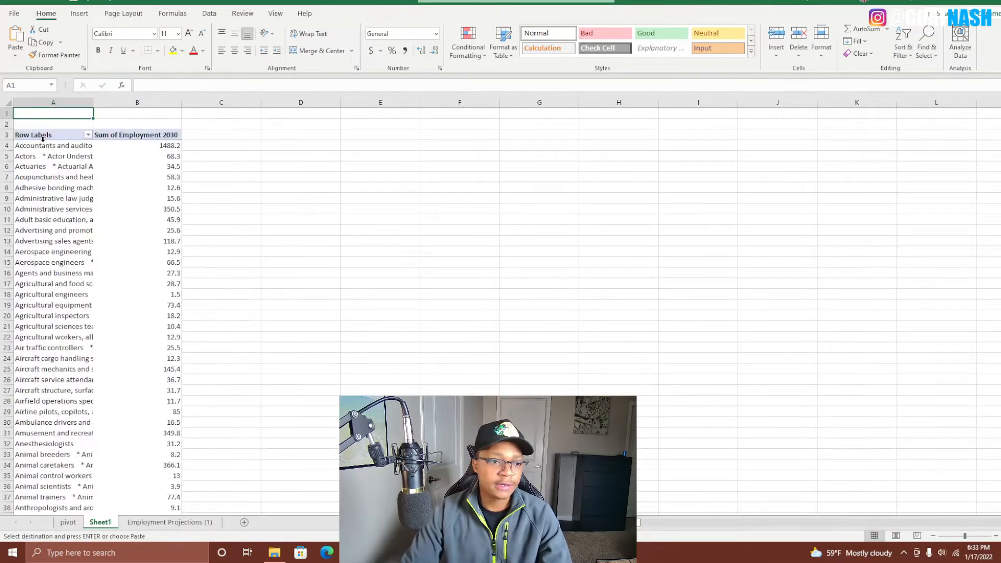
# Delete Sheet1 from the workbook
pyautogui.rightClick(95, 523)
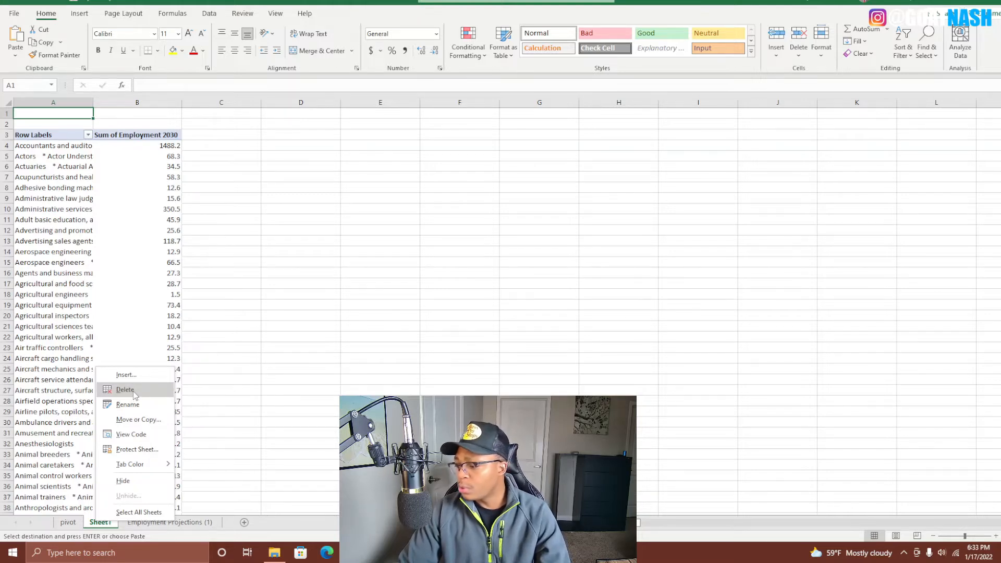
pyautogui.click(125, 390)
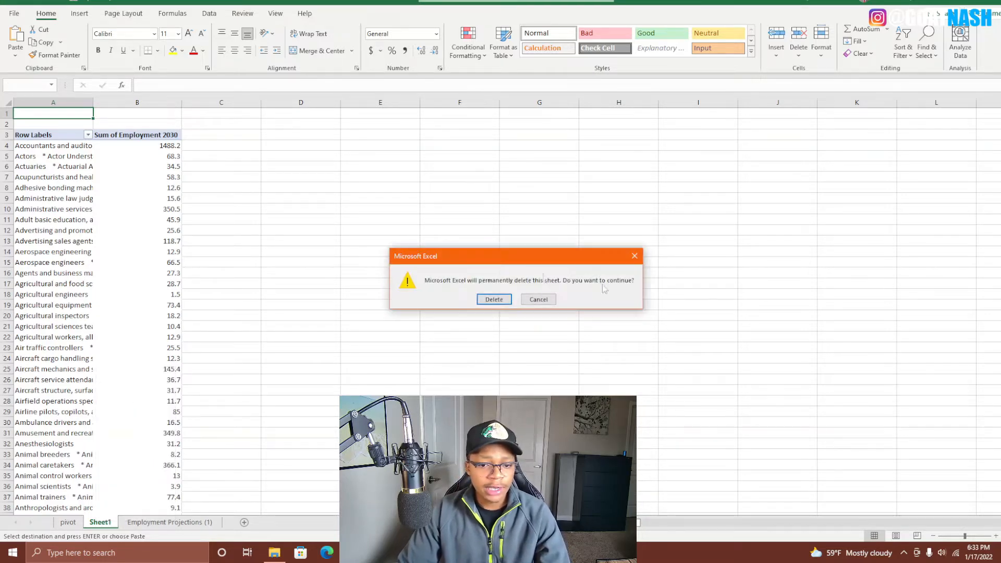
pyautogui.click(494, 300)
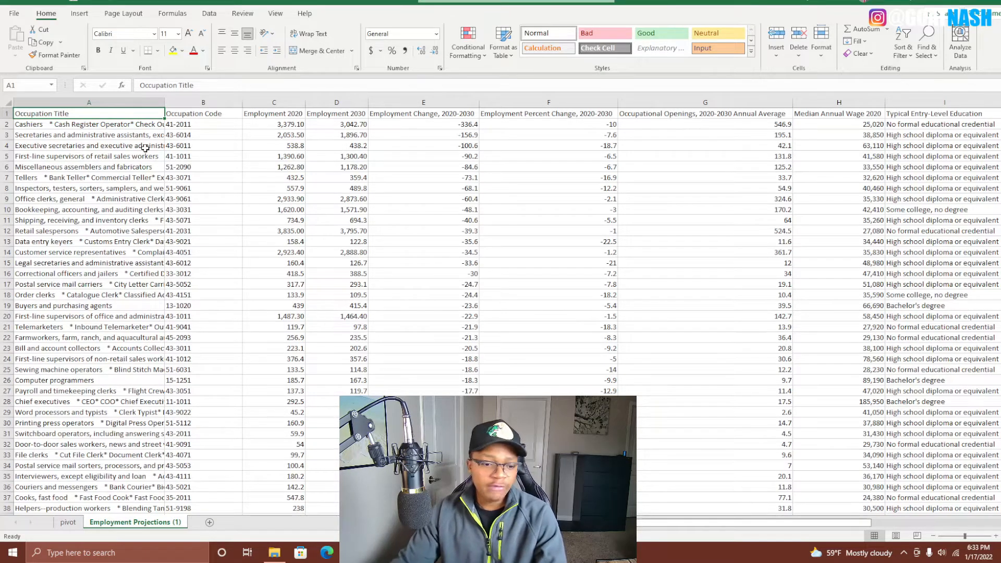
# Move the pivot sheet after Employment Projections (1) and hide its PivotTable field list
pyautogui.click(68, 522)
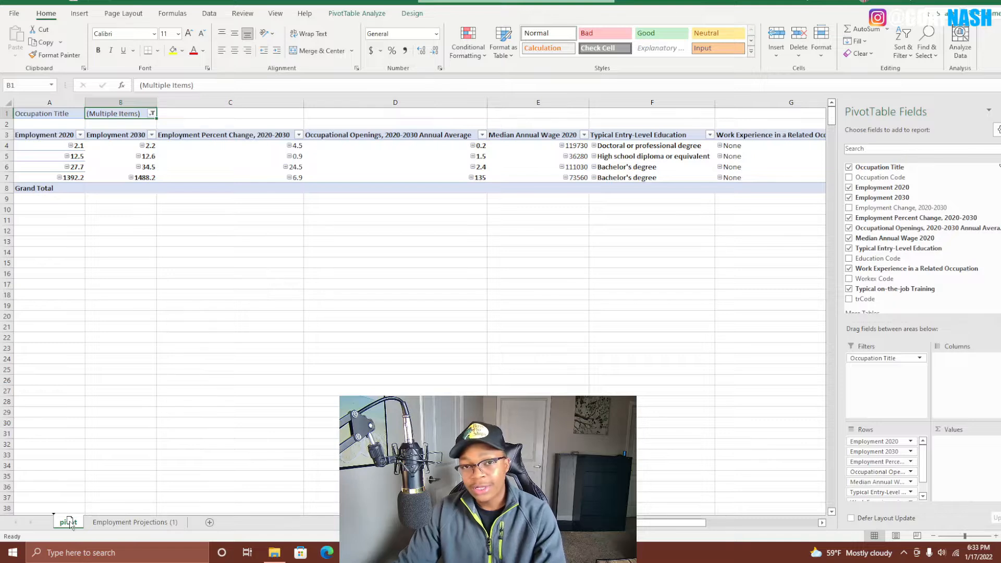
pyautogui.moveTo(99, 514); pyautogui.dragTo(207, 532)
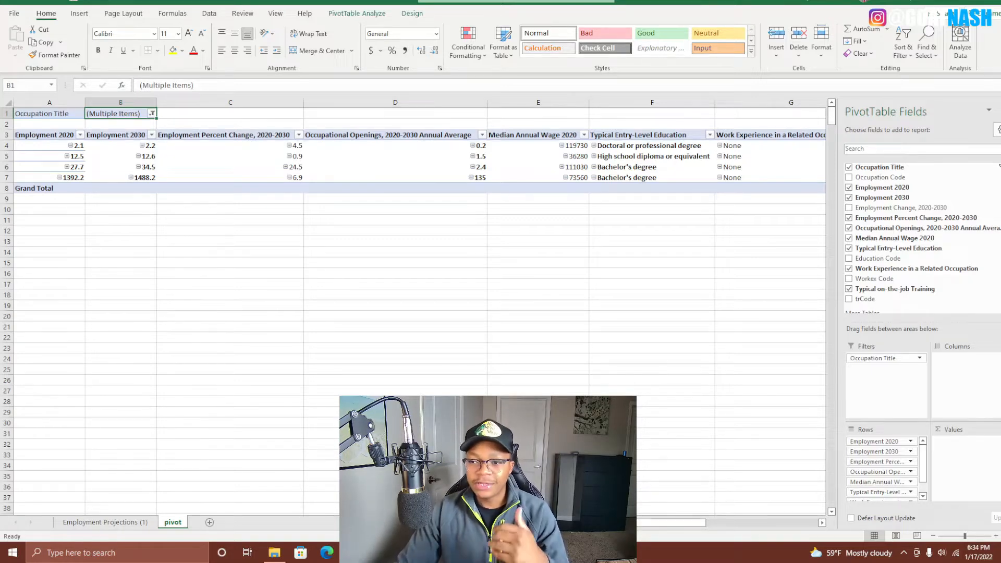
pyautogui.click(1000, 111)
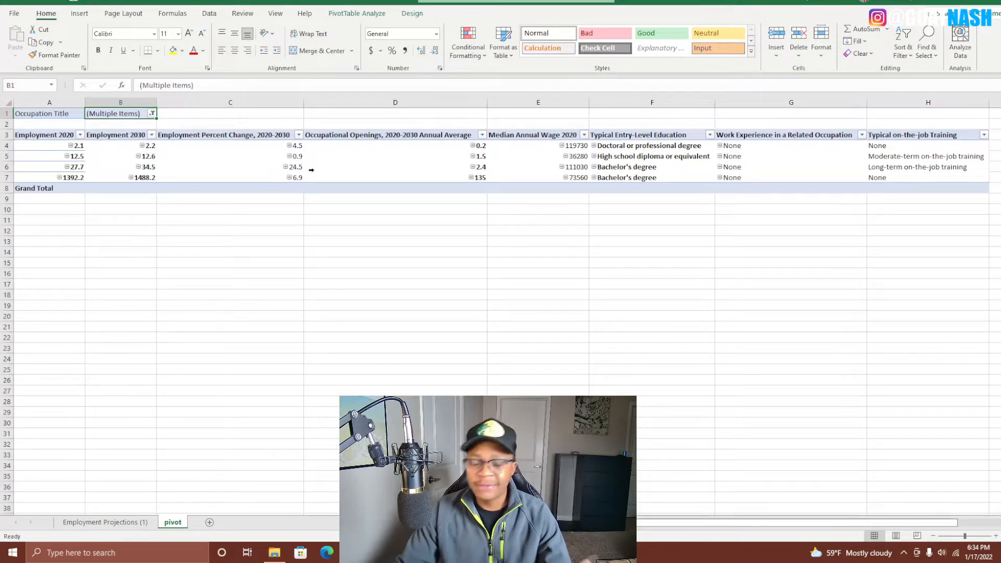
# Clear the Occupation Title filter selection and filter the pivot table to Accountants and auditors plus Actuaries only
pyautogui.click(152, 113)
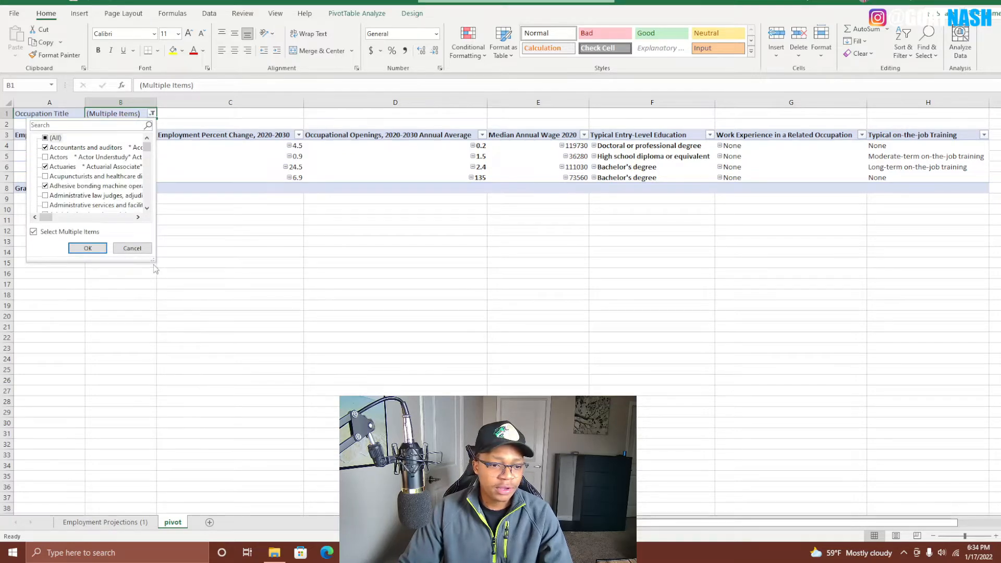
pyautogui.moveTo(152, 262); pyautogui.dragTo(658, 513)
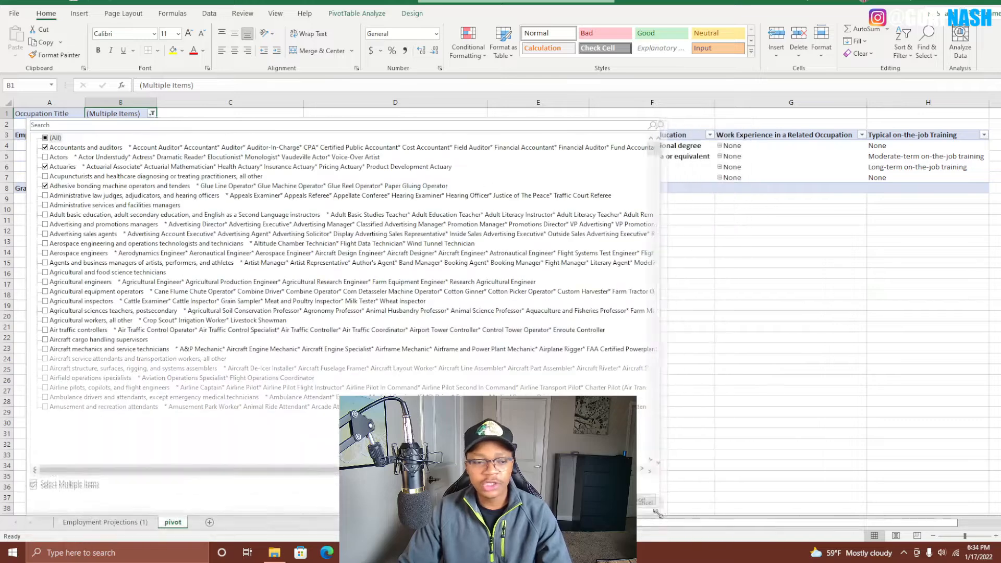
pyautogui.click(45, 139)
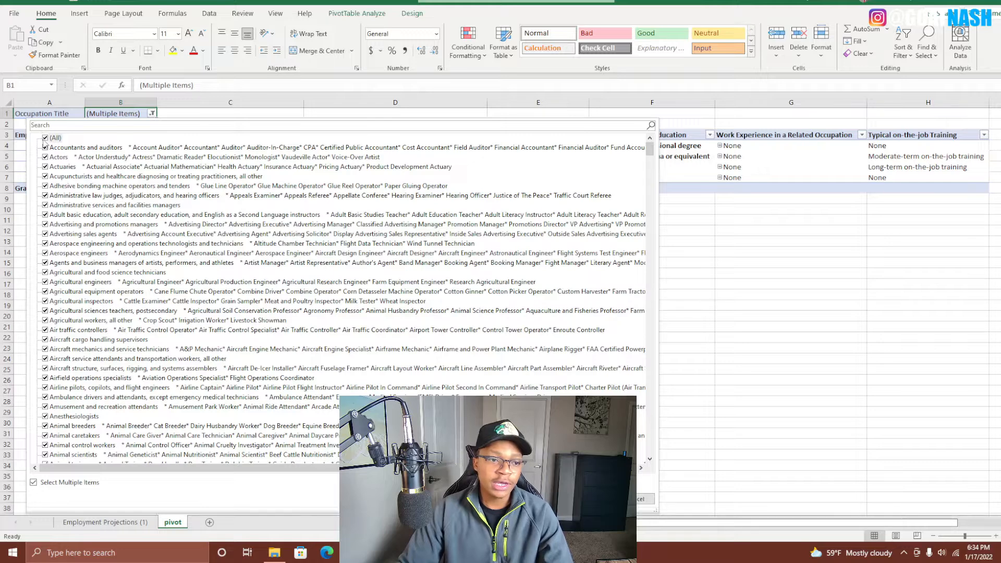
pyautogui.click(45, 138)
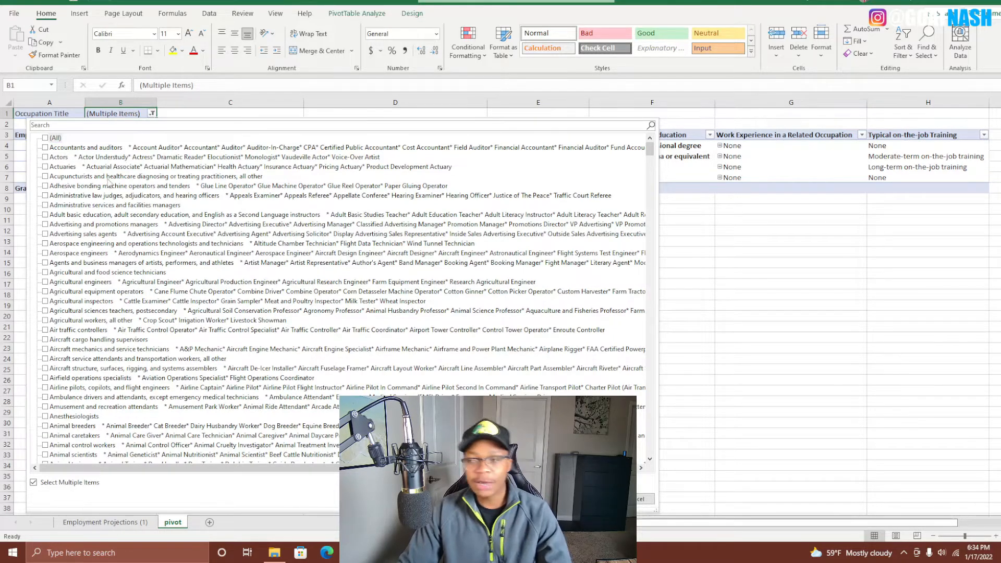
pyautogui.click(45, 148)
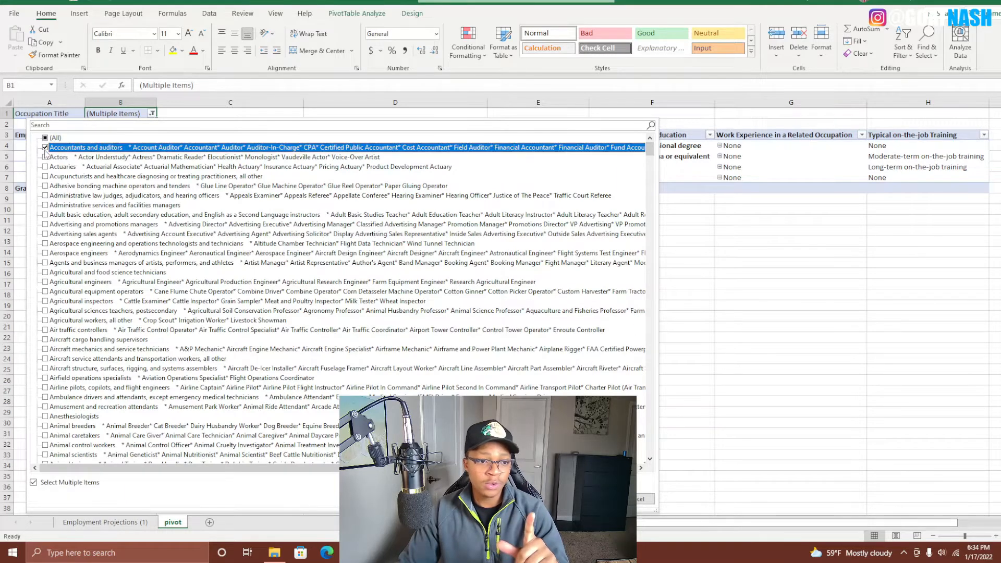
pyautogui.click(45, 167)
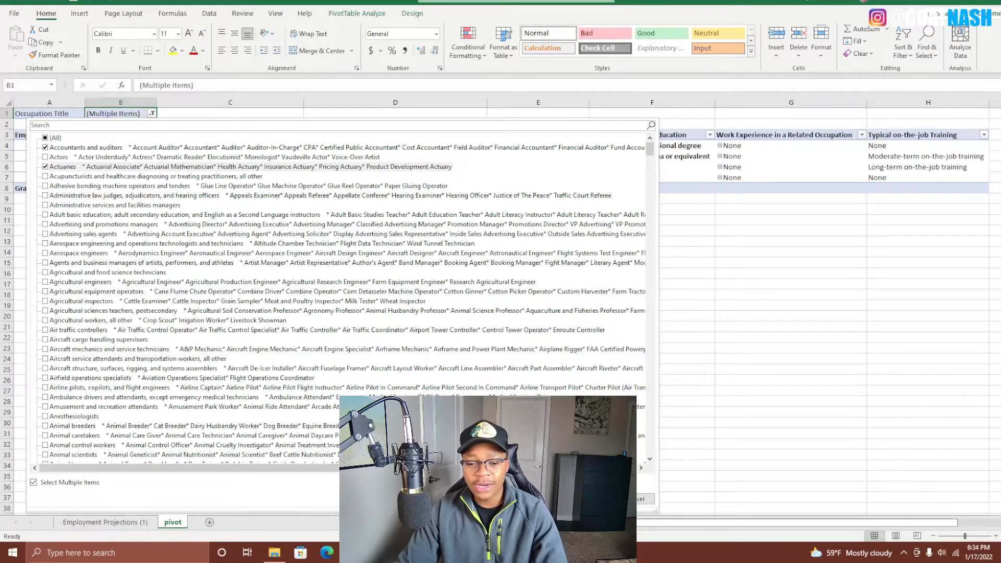
pyautogui.click(591, 499)
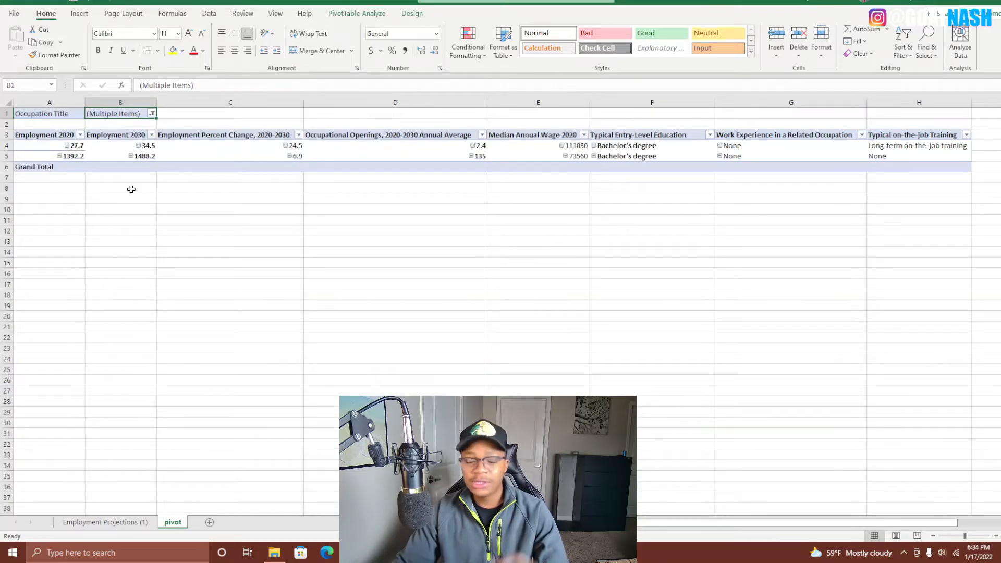
# Enlarge the Occupation Title filter list and search it for occupations containing "fina", also trying "finance"
pyautogui.click(152, 113)
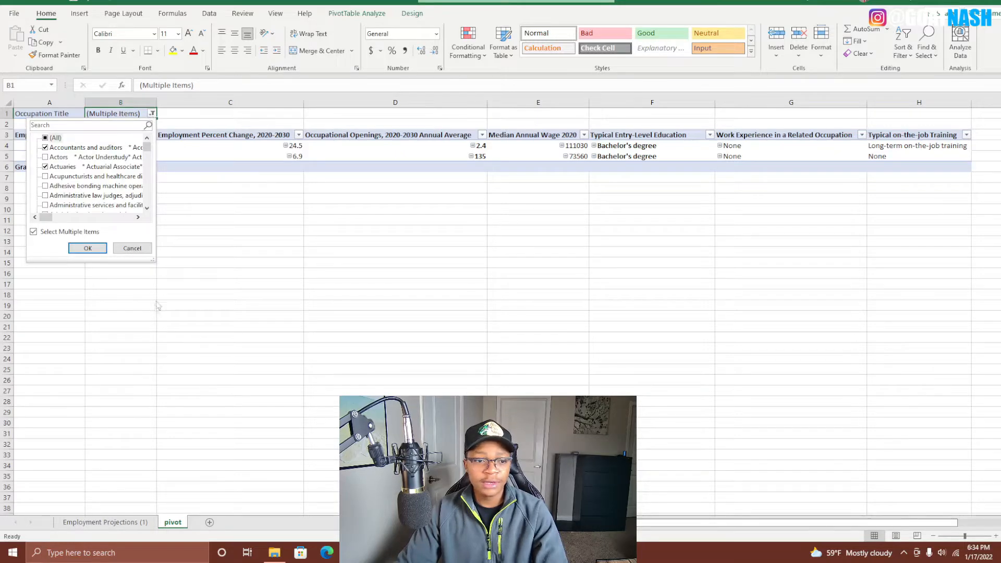
pyautogui.moveTo(152, 259); pyautogui.dragTo(516, 521)
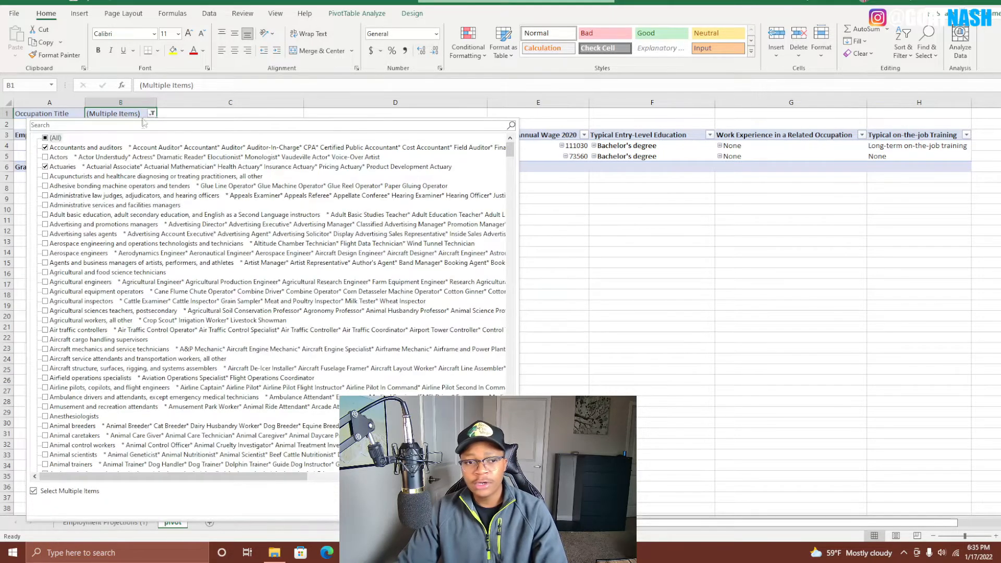
pyautogui.write('fina')
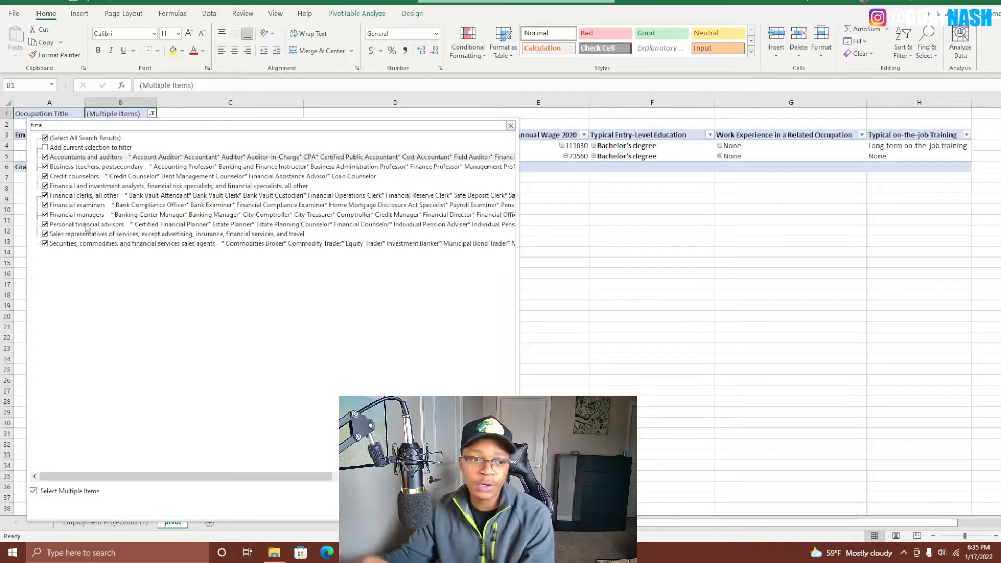
pyautogui.write('e')
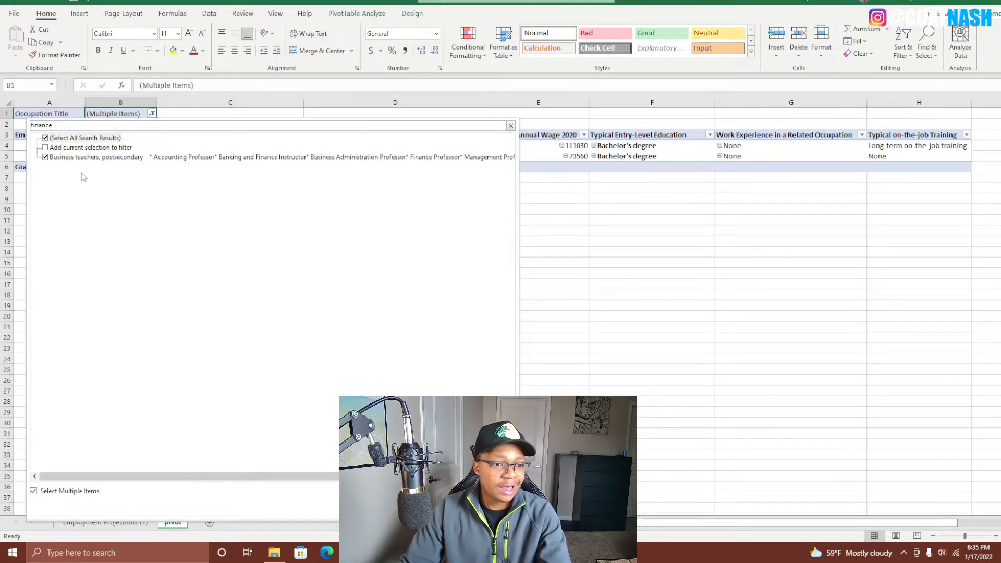
pyautogui.press('BackSpace')
pyautogui.press('BackSpace')
pyautogui.press('BackSpace')
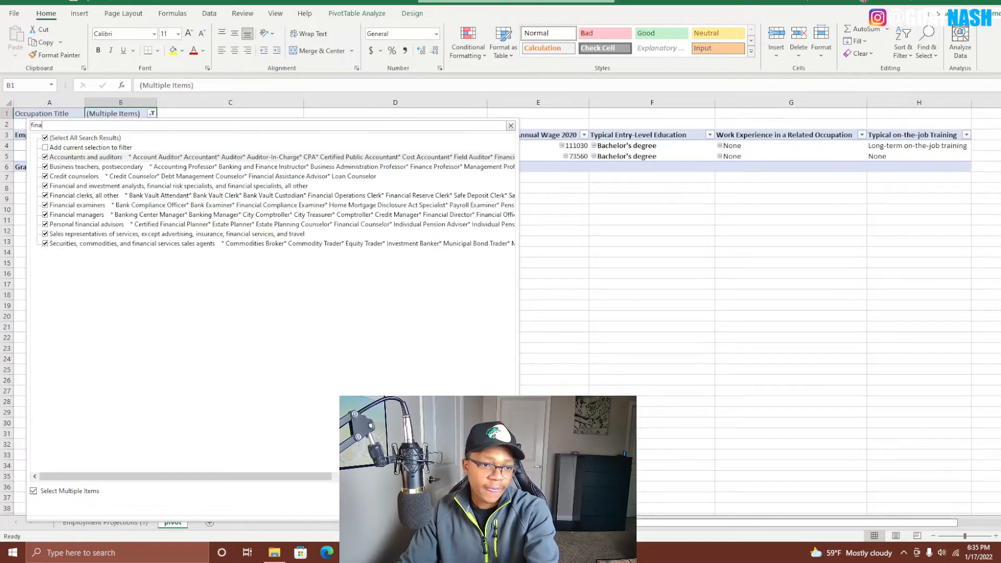
# Exclude accountants, business teachers, credit counselors and services sales representatives from the results, and add the remaining selection to the current filter
pyautogui.click(45, 158)
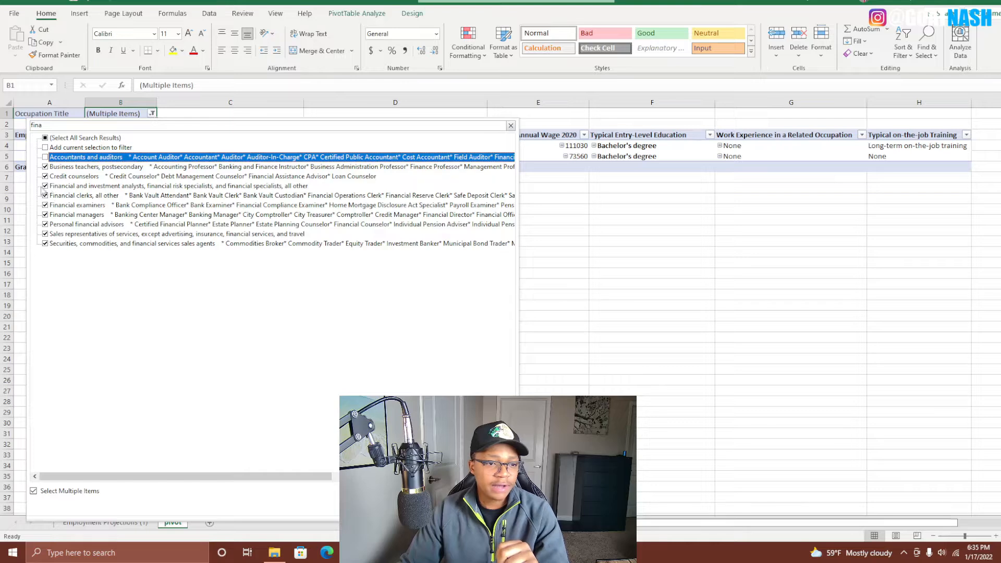
pyautogui.click(46, 168)
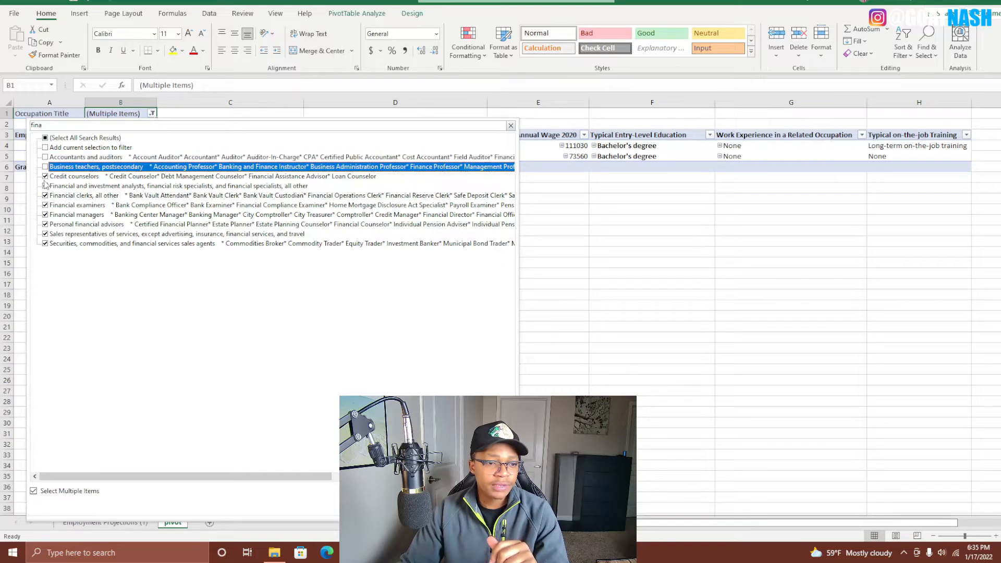
pyautogui.click(44, 177)
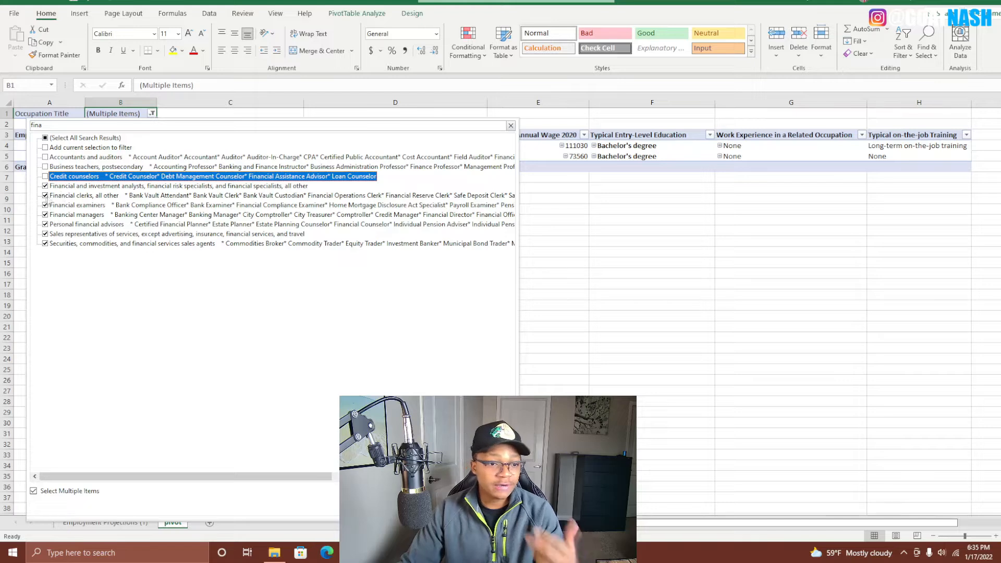
pyautogui.click(45, 244)
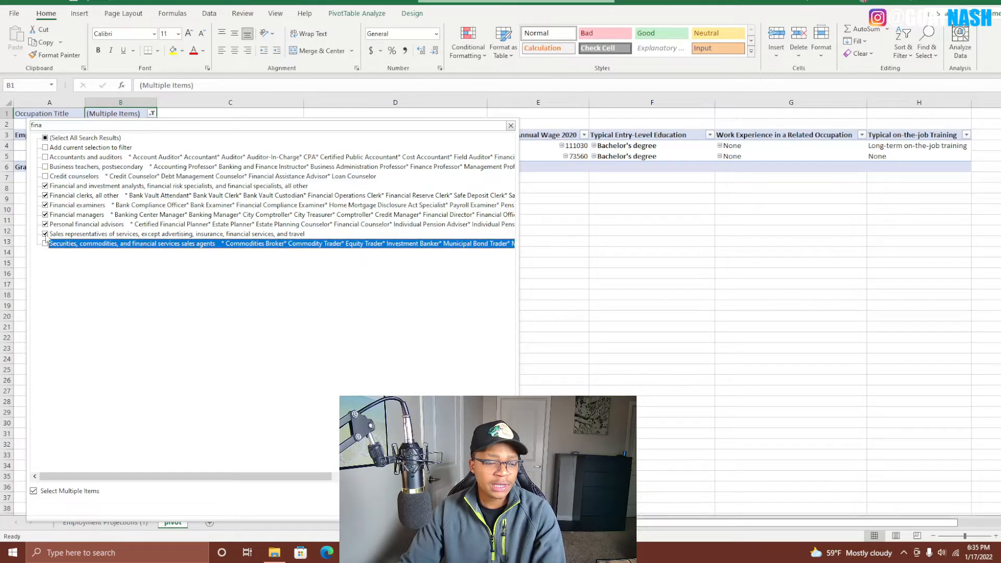
pyautogui.click(45, 234)
pyautogui.click(46, 244)
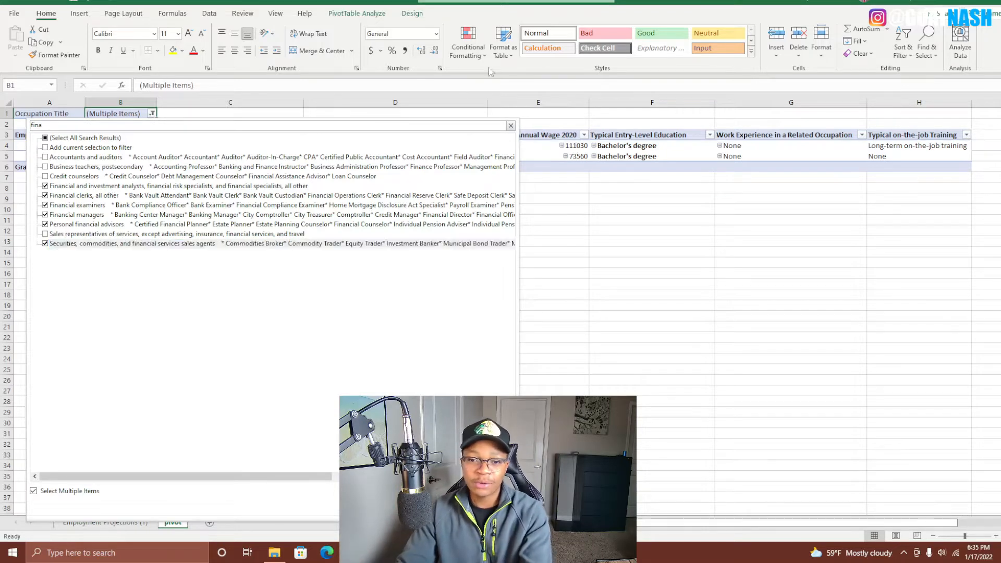
pyautogui.click(46, 148)
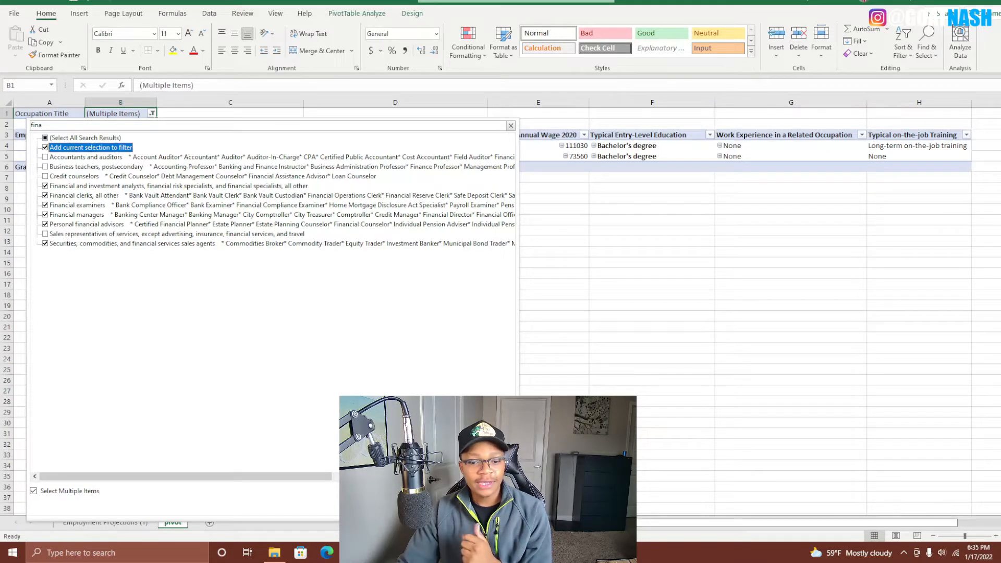
pyautogui.click(442, 508)
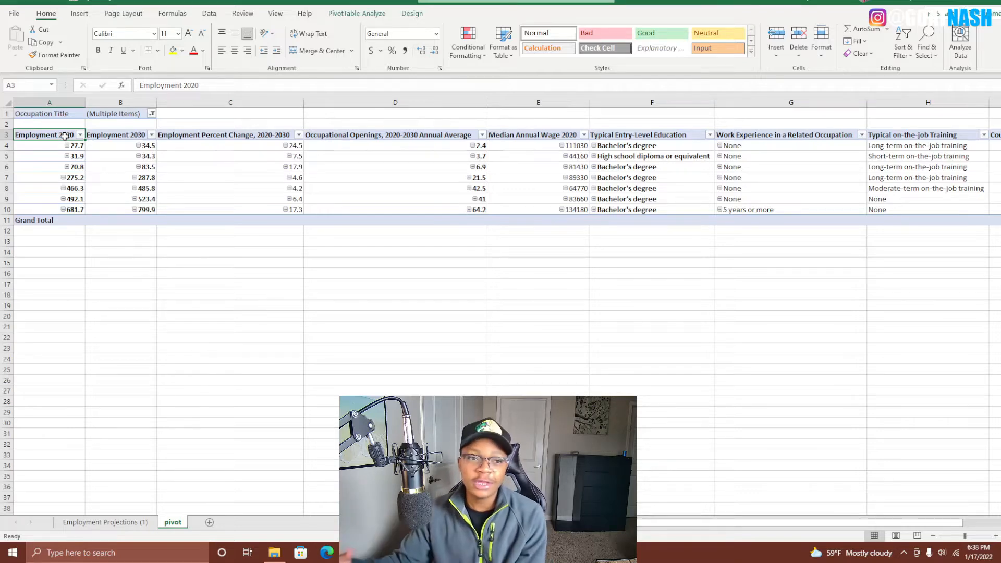
# Add a blank worksheet after the pivot sheet and return to the pivot table
pyautogui.moveTo(62, 136); pyautogui.dragTo(933, 211)
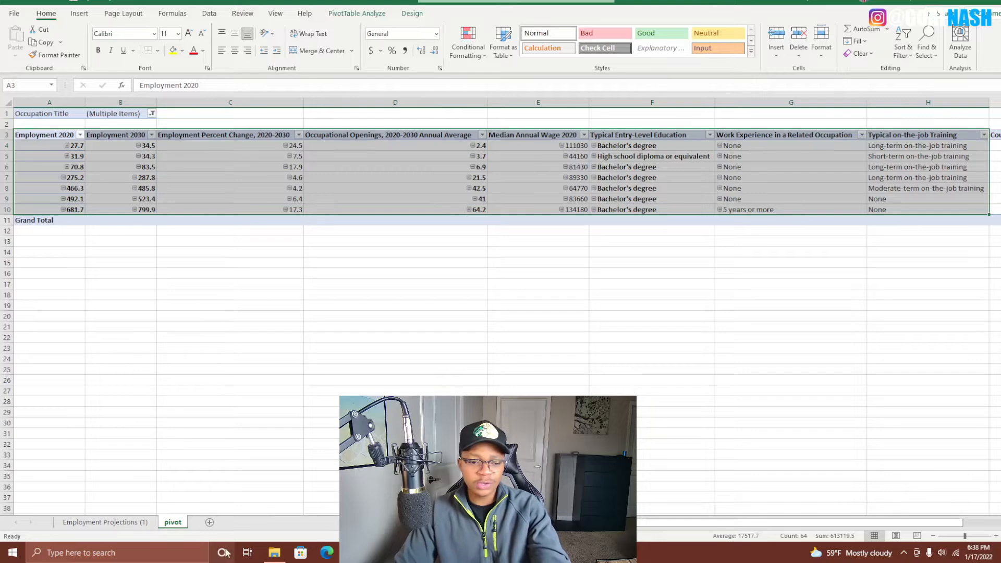
pyautogui.click(210, 523)
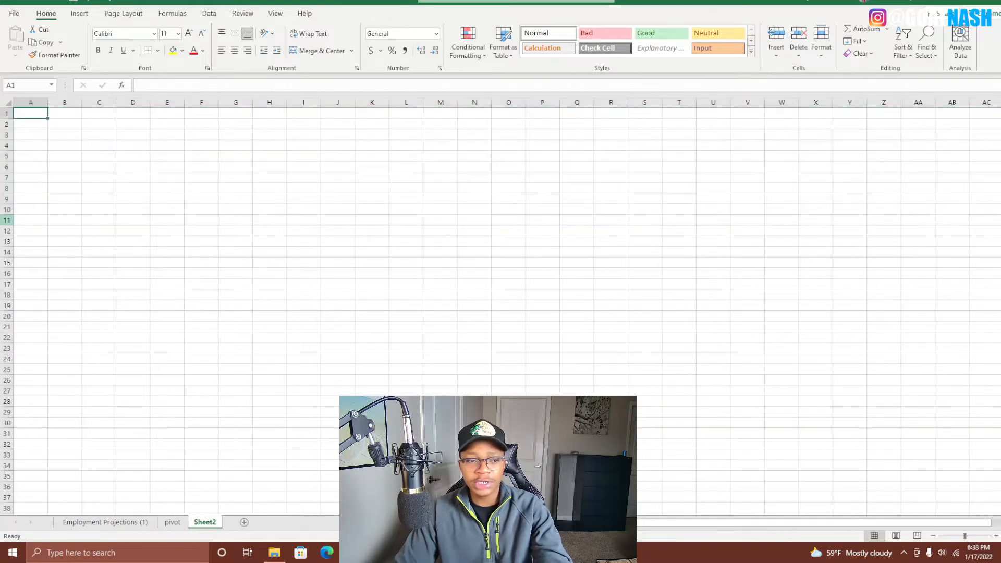
pyautogui.click(23, 171)
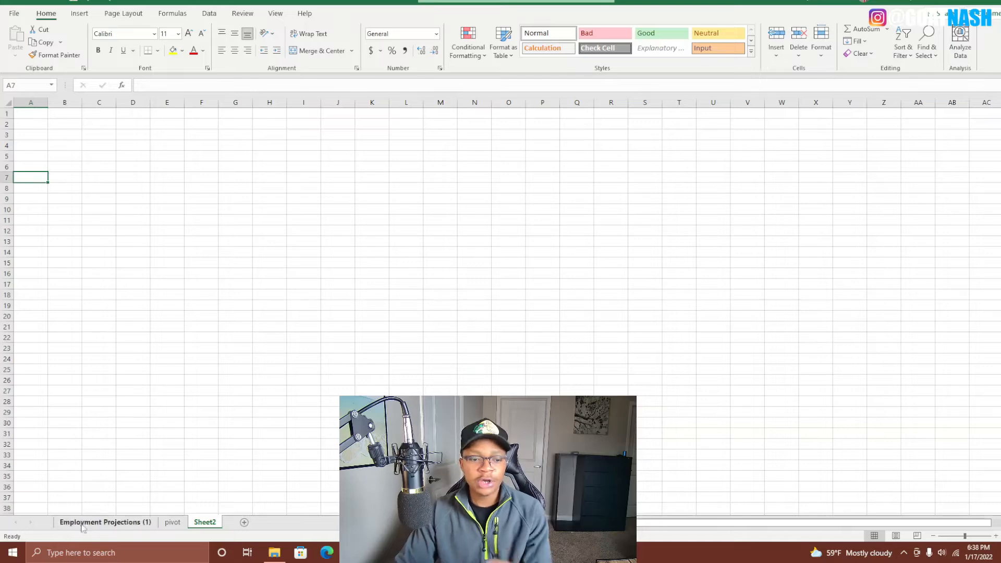
pyautogui.click(169, 525)
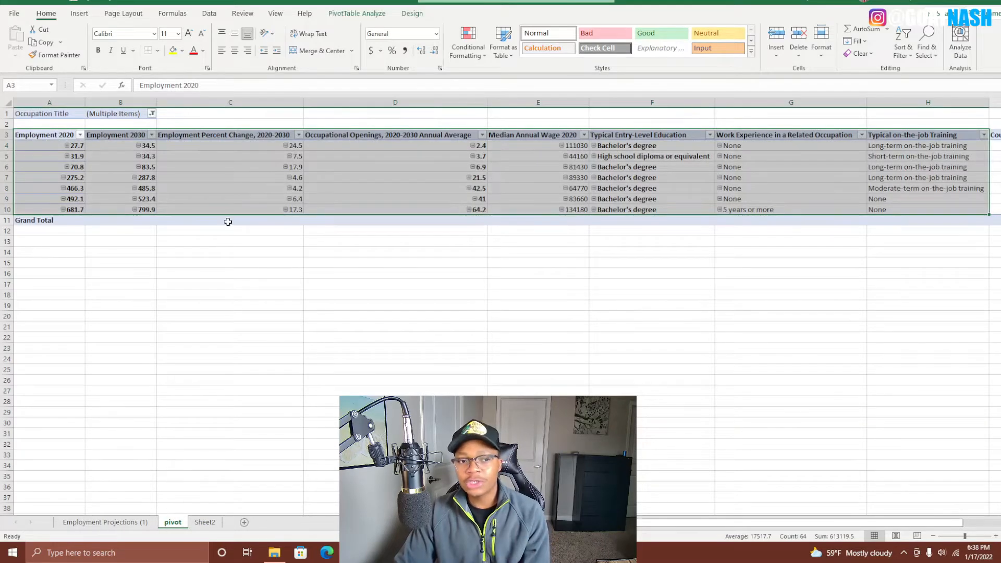
pyautogui.click(225, 220)
pyautogui.click(153, 121)
pyautogui.click(152, 113)
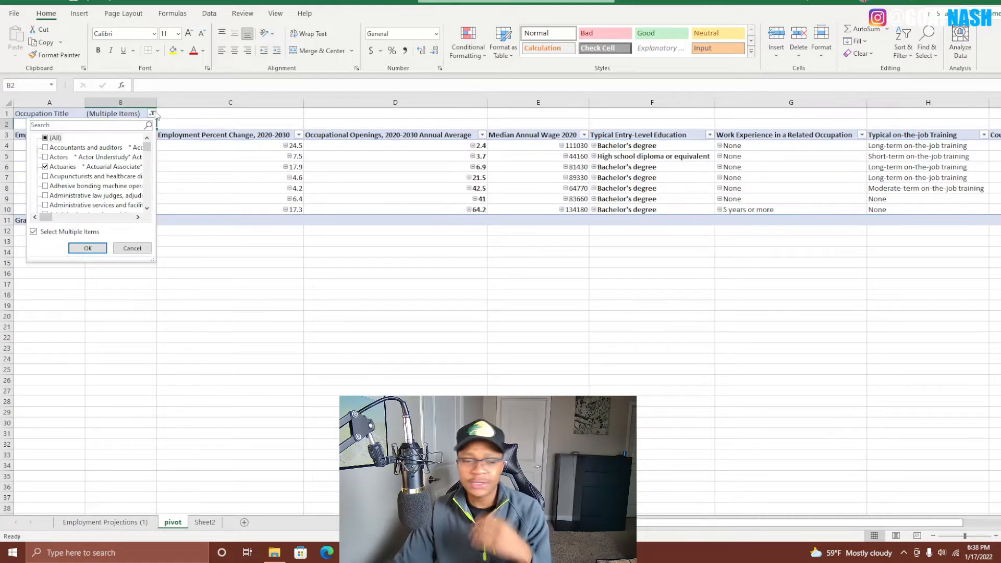
pyautogui.click(226, 336)
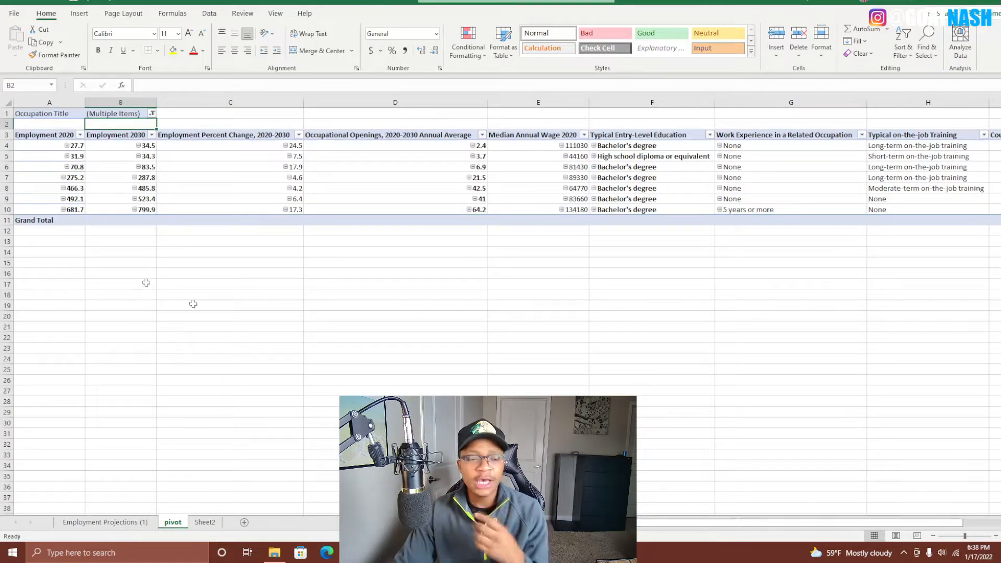
pyautogui.click(103, 135)
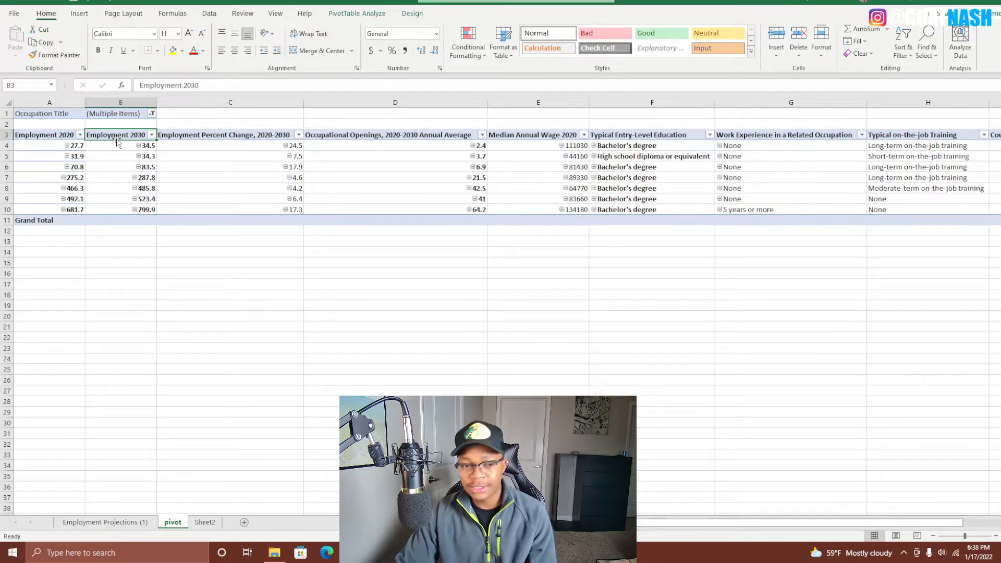
pyautogui.rightClick(118, 140)
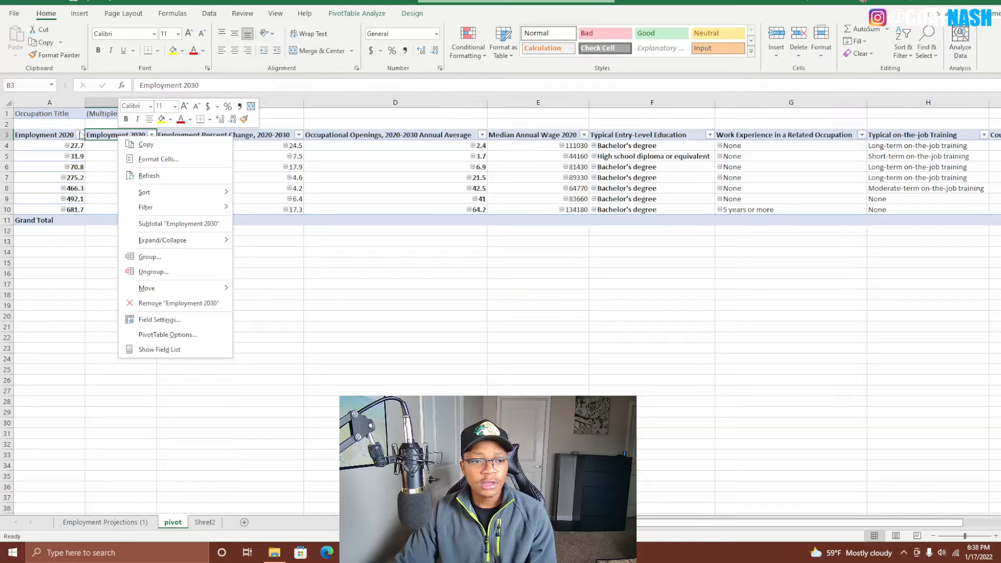
pyautogui.rightClick(103, 137)
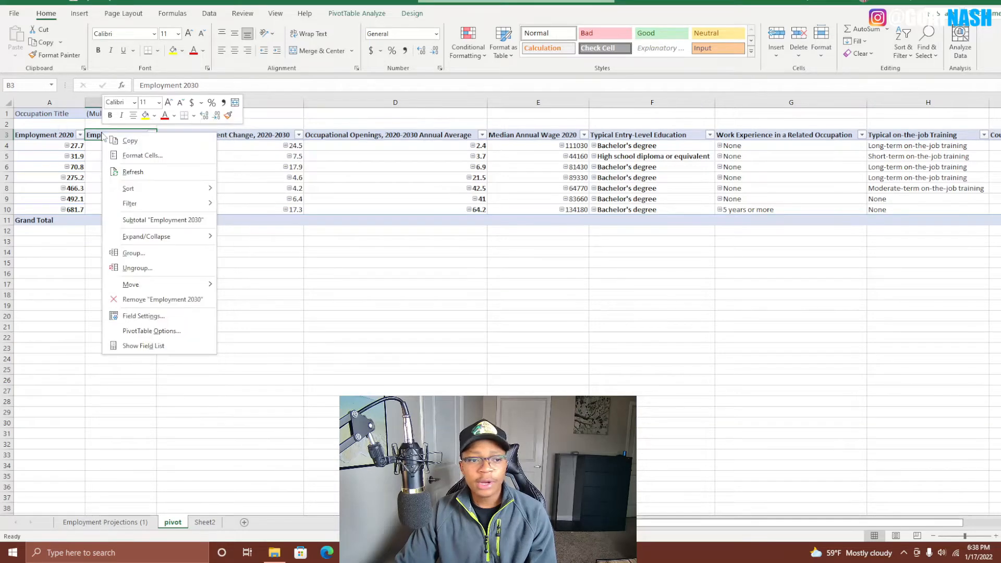
pyautogui.click(143, 331)
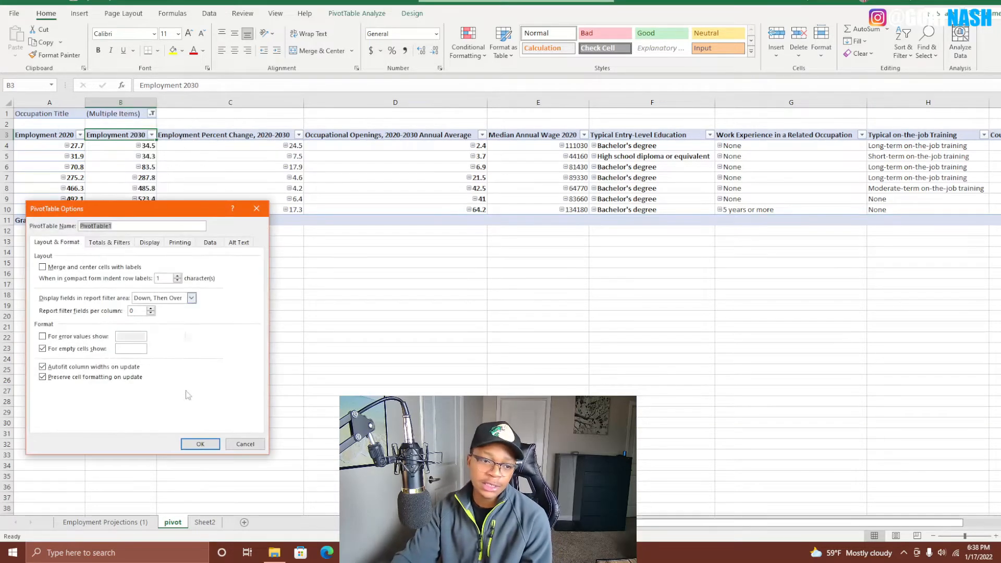
pyautogui.click(245, 444)
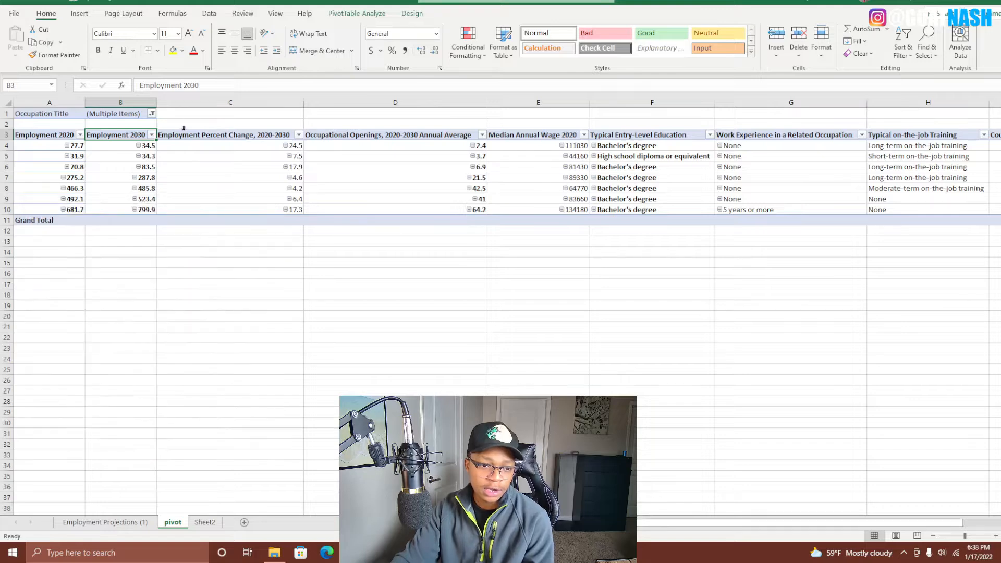
# Show the PivotTable field list and move Occupation Title from Filters to the first position in Rows, keeping its occupation selection
pyautogui.rightClick(131, 137)
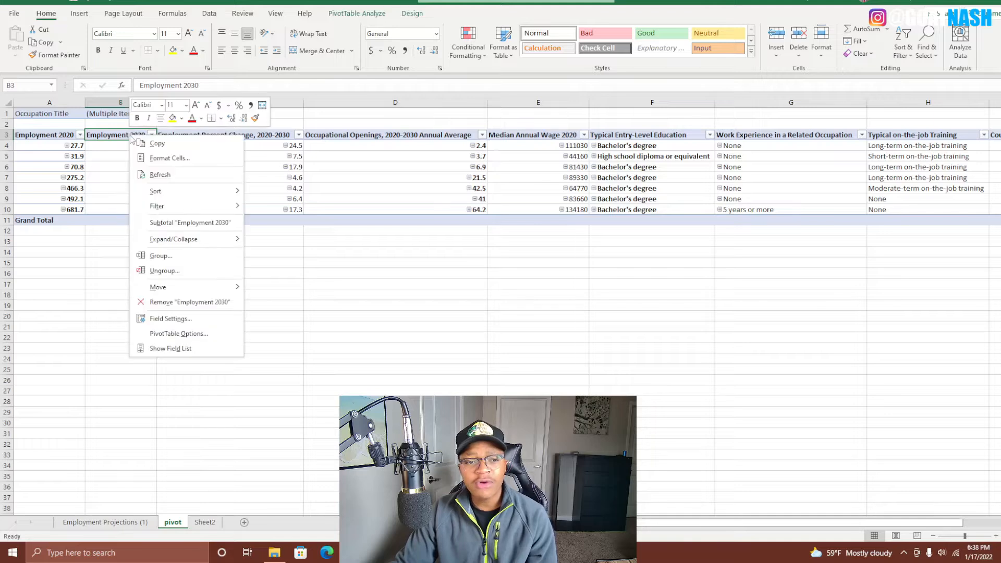
pyautogui.click(167, 349)
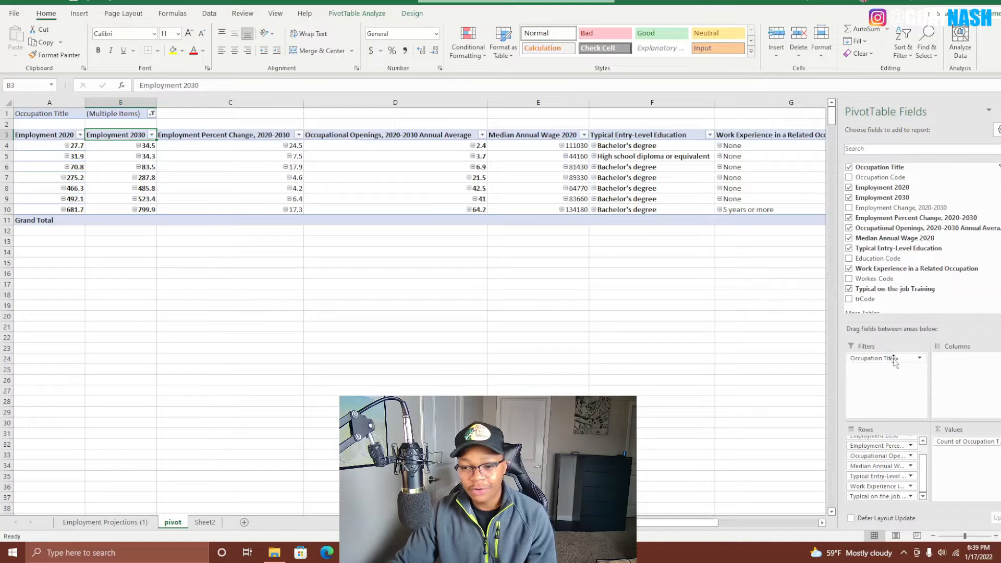
pyautogui.moveTo(893, 360); pyautogui.dragTo(901, 443)
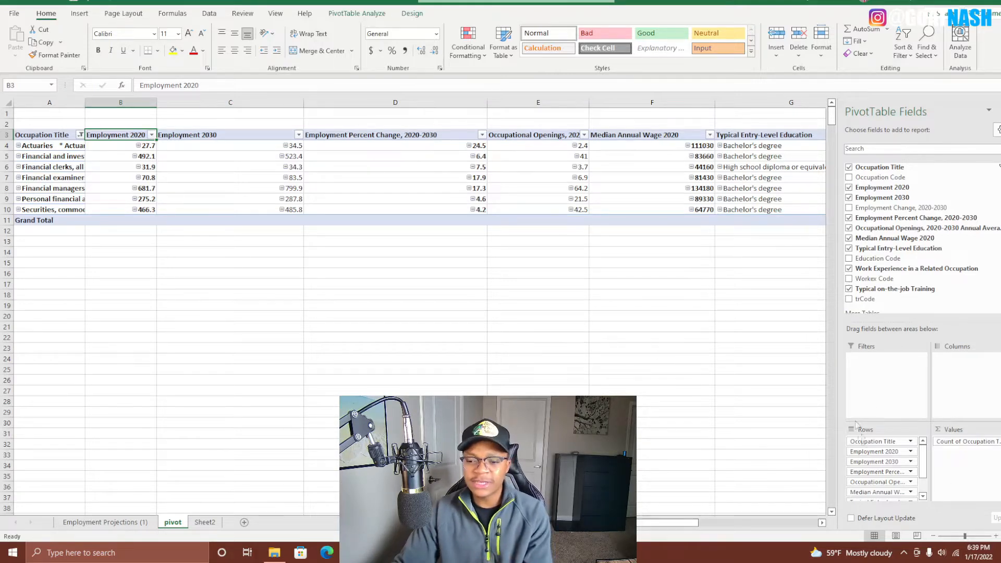
pyautogui.click(80, 135)
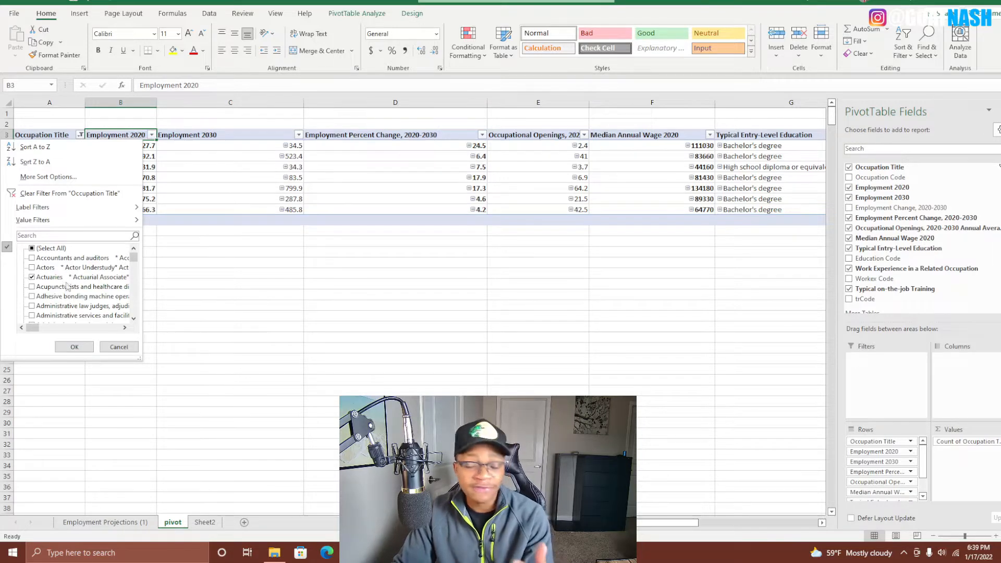
pyautogui.click(74, 347)
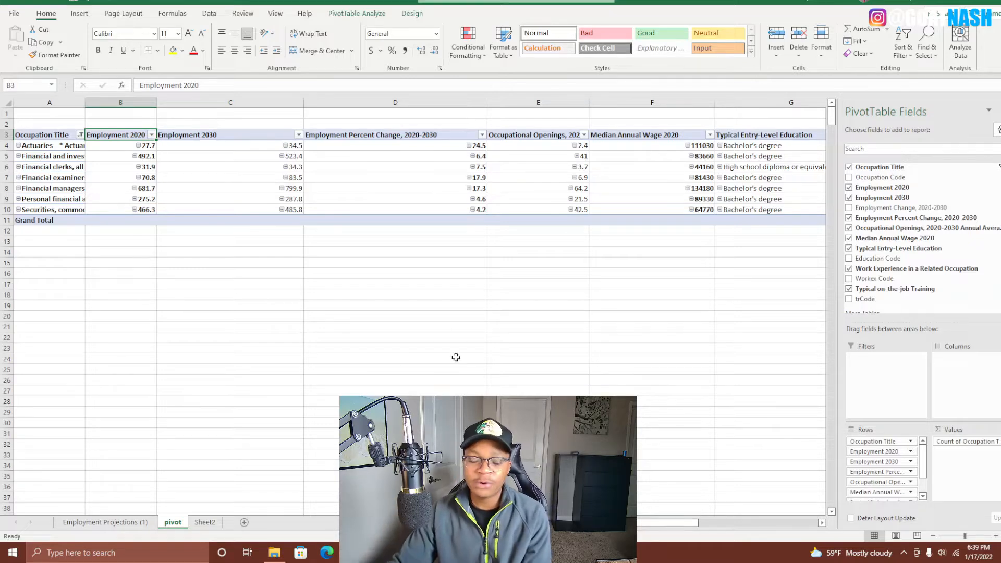
# Copy the PivotTable from the Occupation Title header through the last occupation row, leaving out the Grand Total row
pyautogui.click(417, 444)
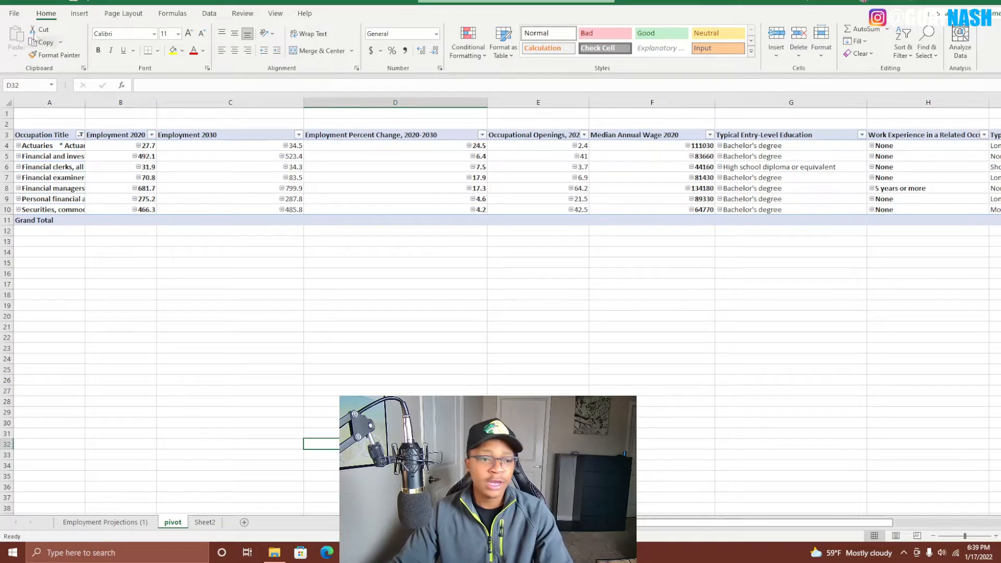
pyautogui.moveTo(141, 338); pyautogui.dragTo(130, 327)
pyautogui.click(30, 134)
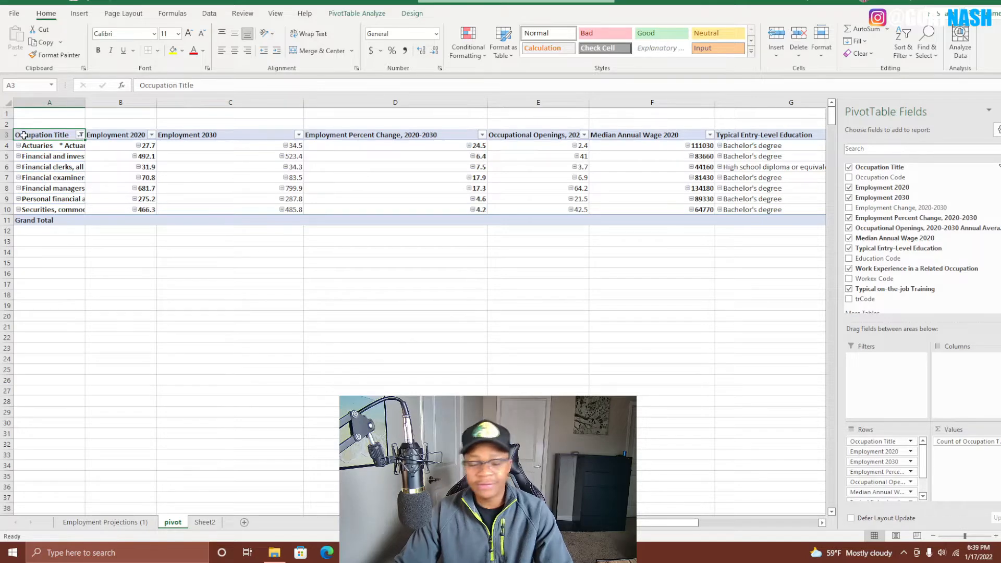
pyautogui.moveTo(28, 135); pyautogui.dragTo(697, 210)
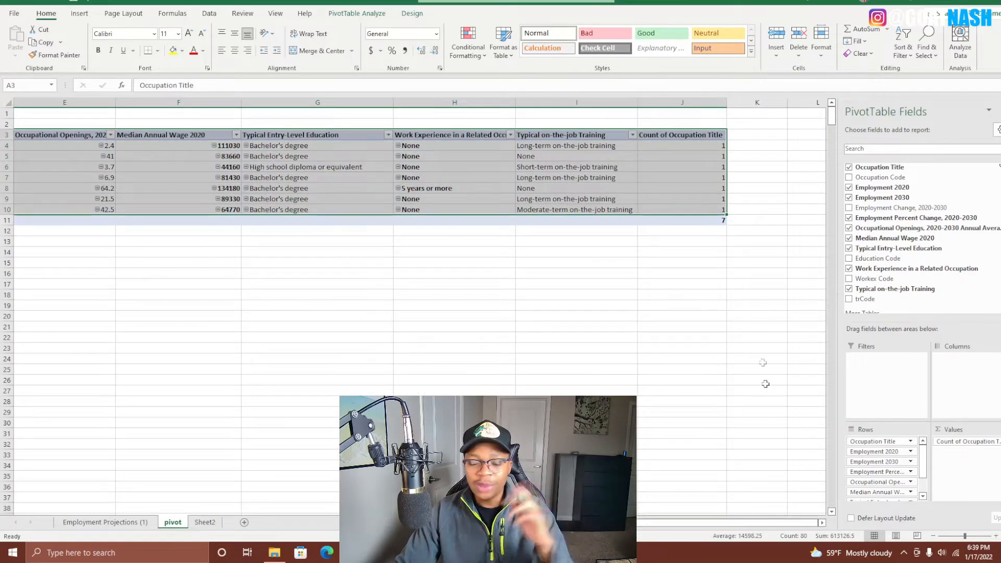
pyautogui.moveTo(698, 523); pyautogui.dragTo(575, 523)
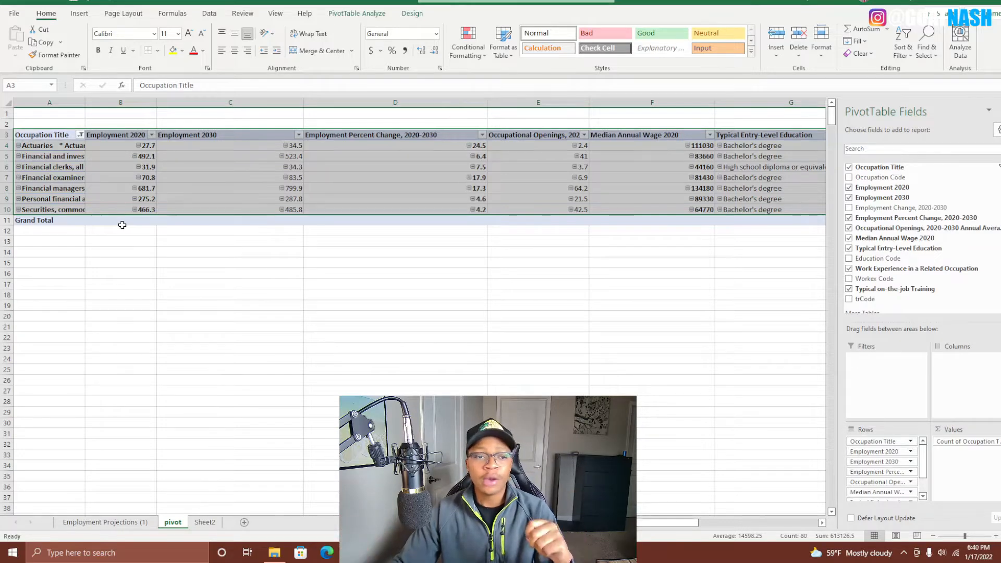
pyautogui.rightClick(171, 162)
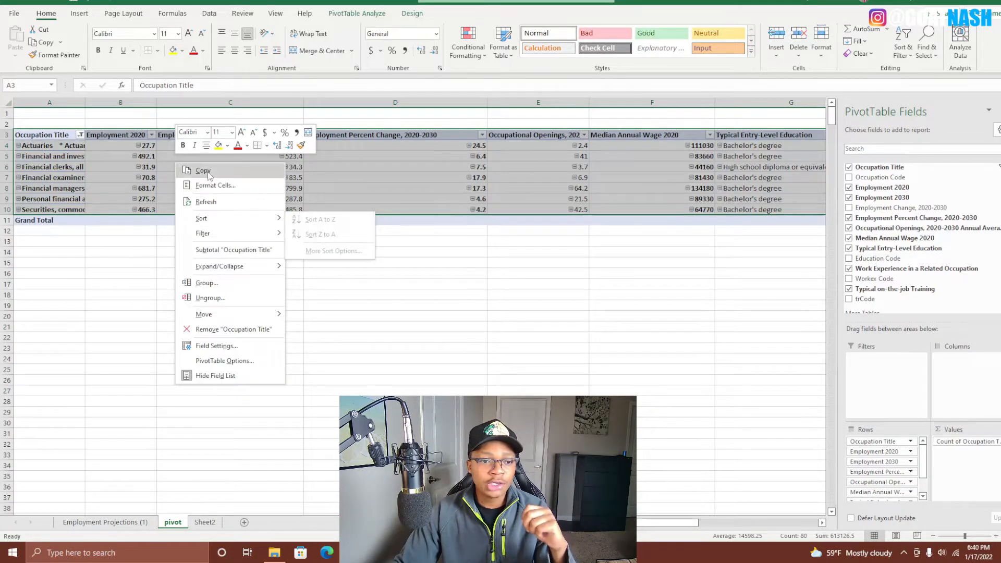
pyautogui.click(201, 169)
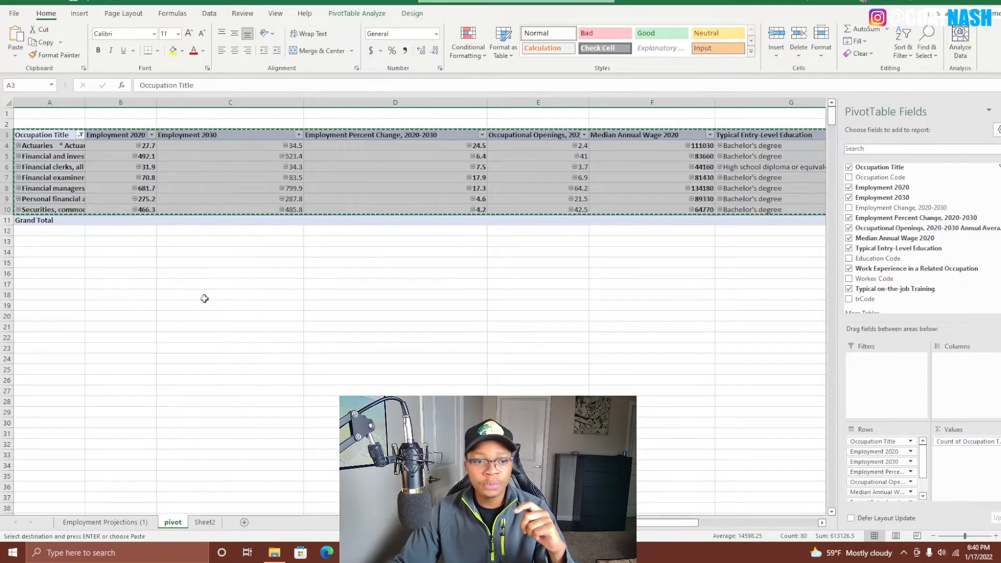
# Select the PivotTable range A3:J10, extending from the Occupation Title header and excluding the Grand Total row
pyautogui.click(254, 361)
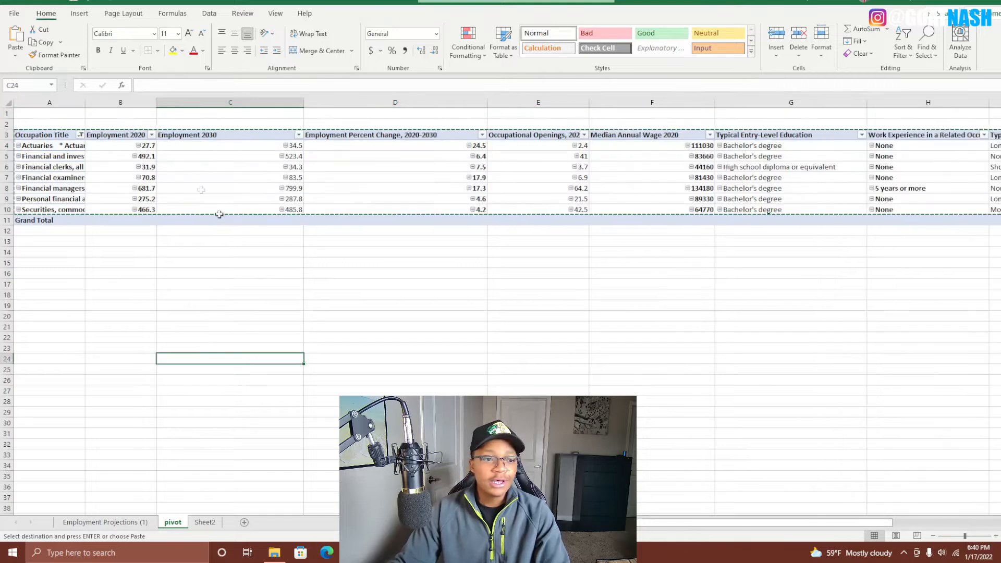
pyautogui.click(49, 136)
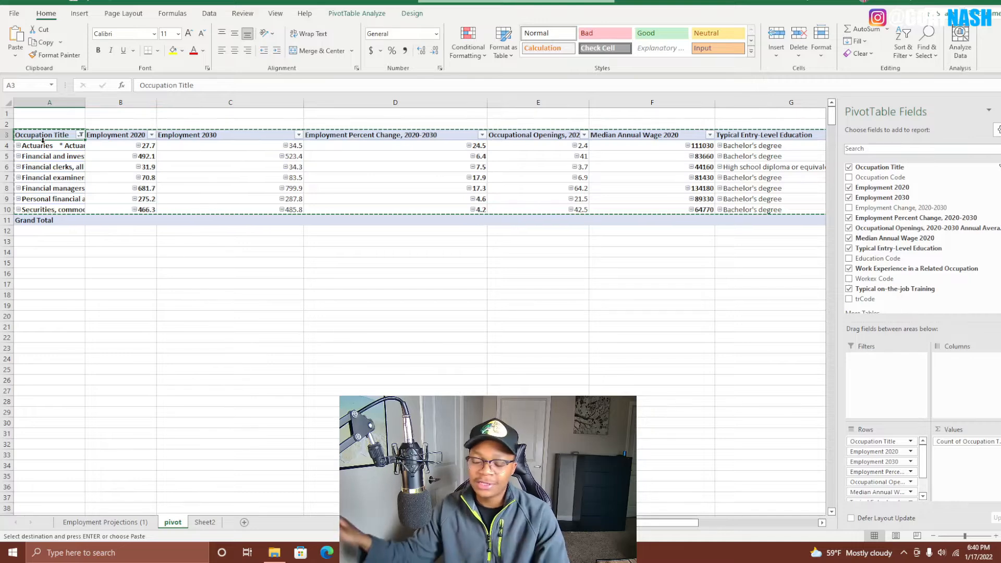
pyautogui.hotkey('ctrl', 'shift', 'Right')
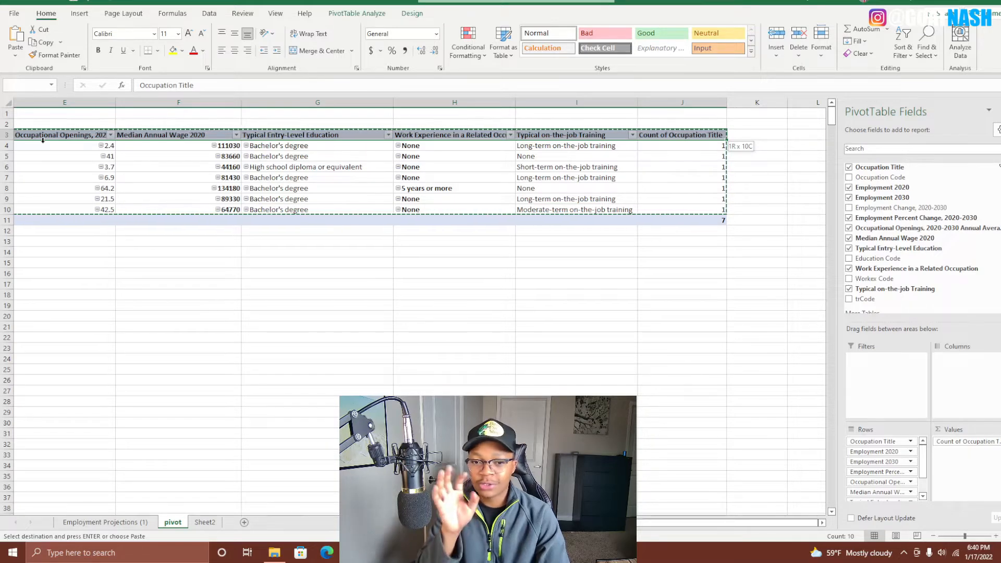
pyautogui.hotkey('ctrl', 'shift', 'Down')
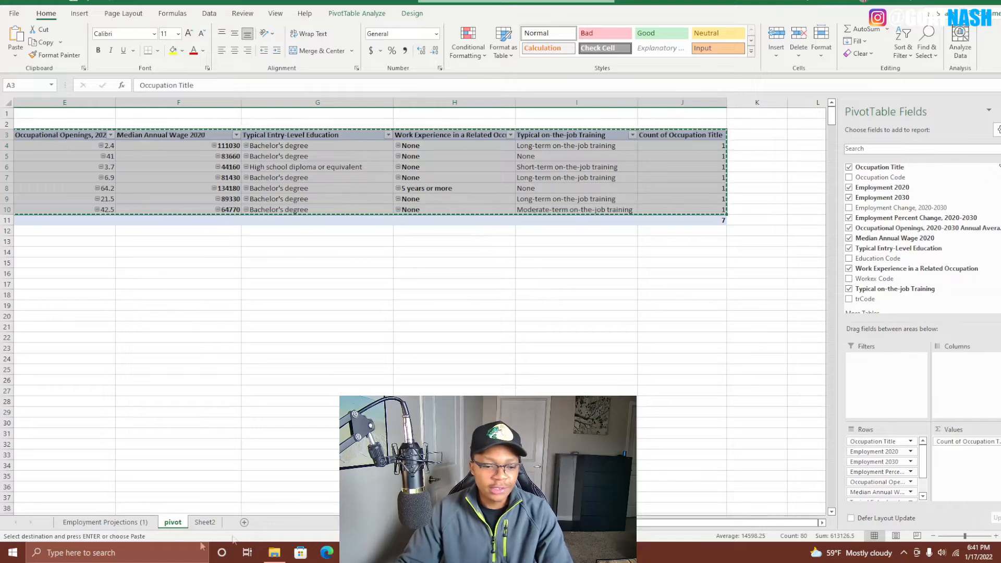
# Paste the copied PivotTable data into Sheet2 at cell A1 as values only
pyautogui.click(203, 522)
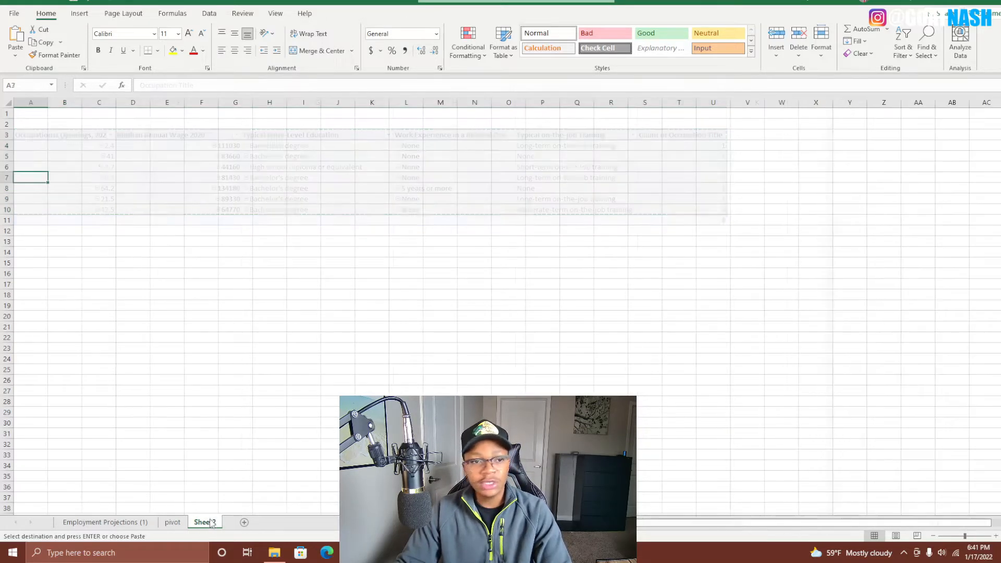
pyautogui.rightClick(21, 114)
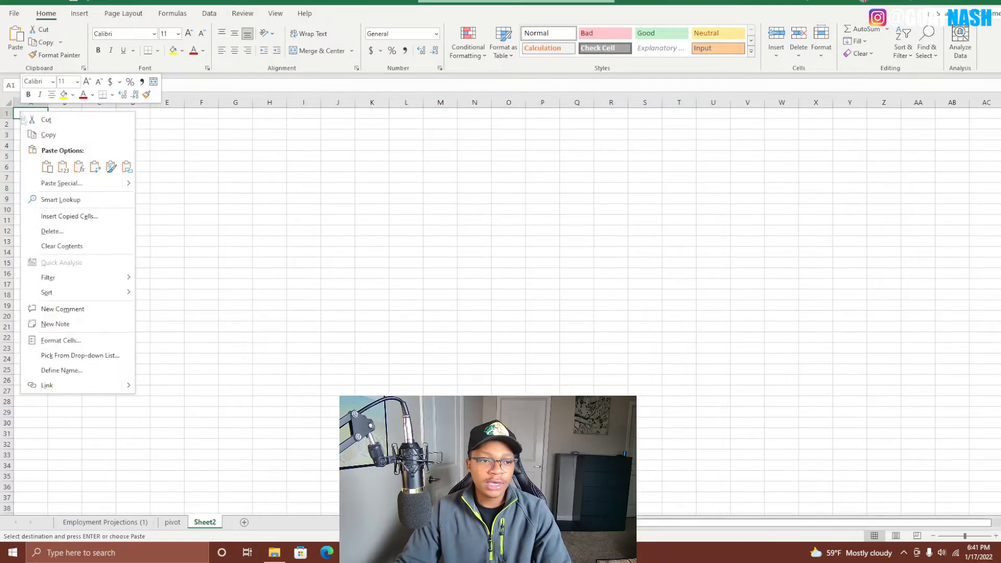
pyautogui.press('Escape')
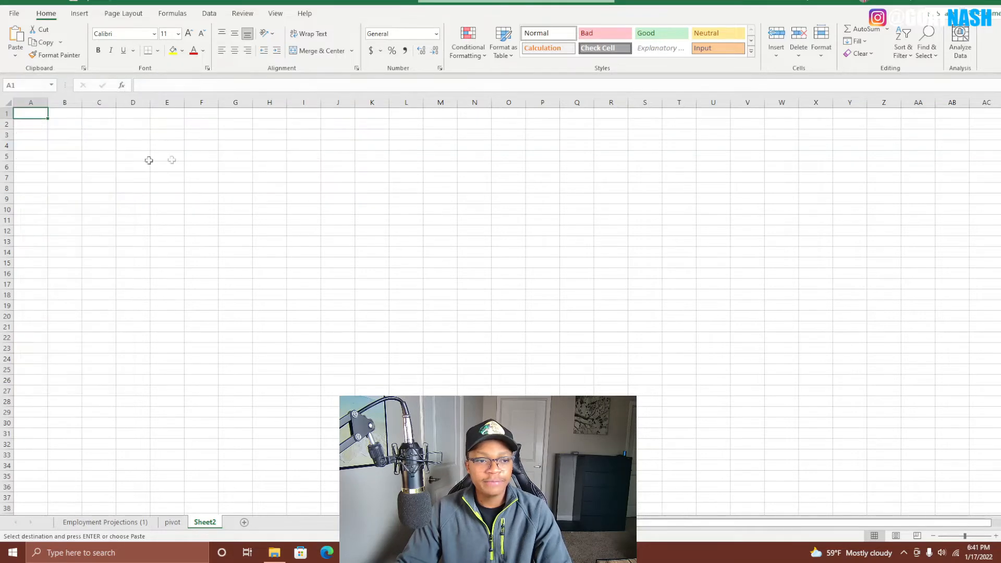
pyautogui.rightClick(44, 117)
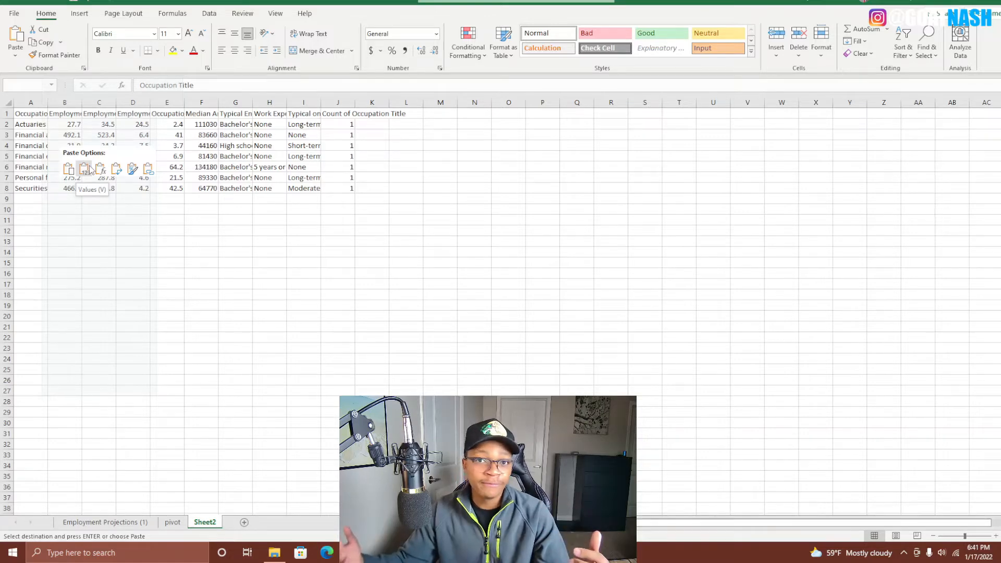
pyautogui.click(89, 170)
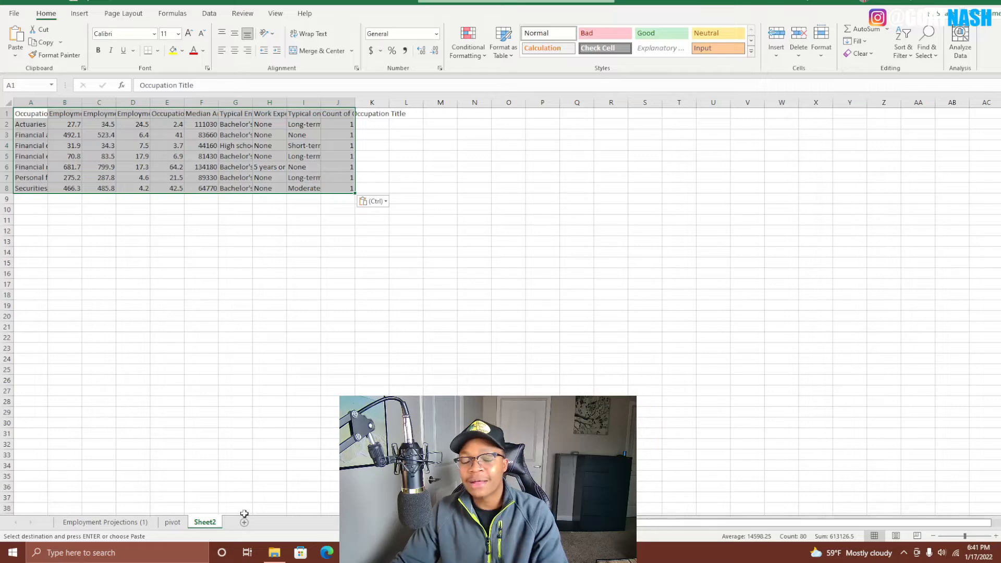
# Add another worksheet, copy the selected PivotTable range again and paste it at A1 of the new sheet with its formatting
pyautogui.click(243, 522)
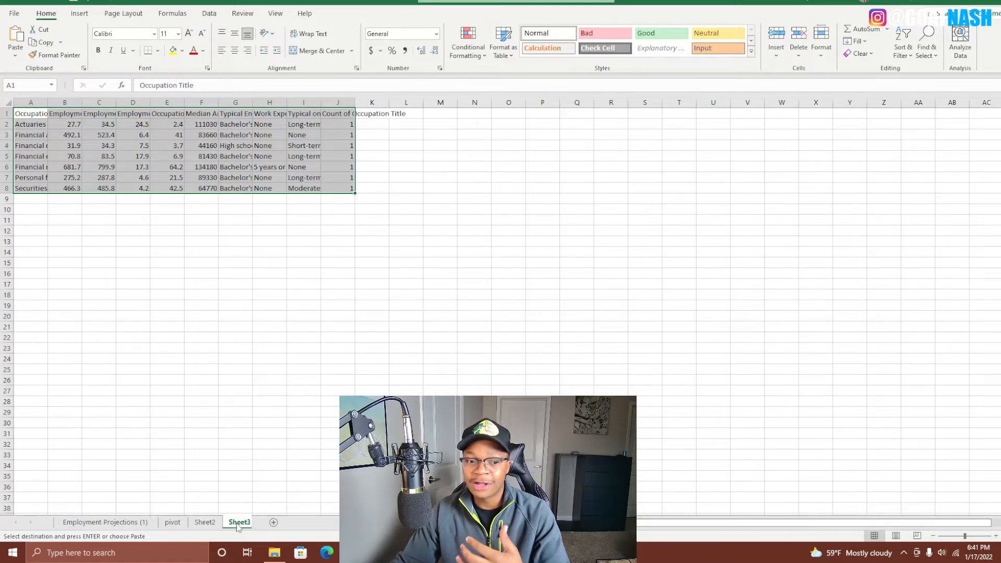
pyautogui.click(172, 522)
pyautogui.rightClick(103, 160)
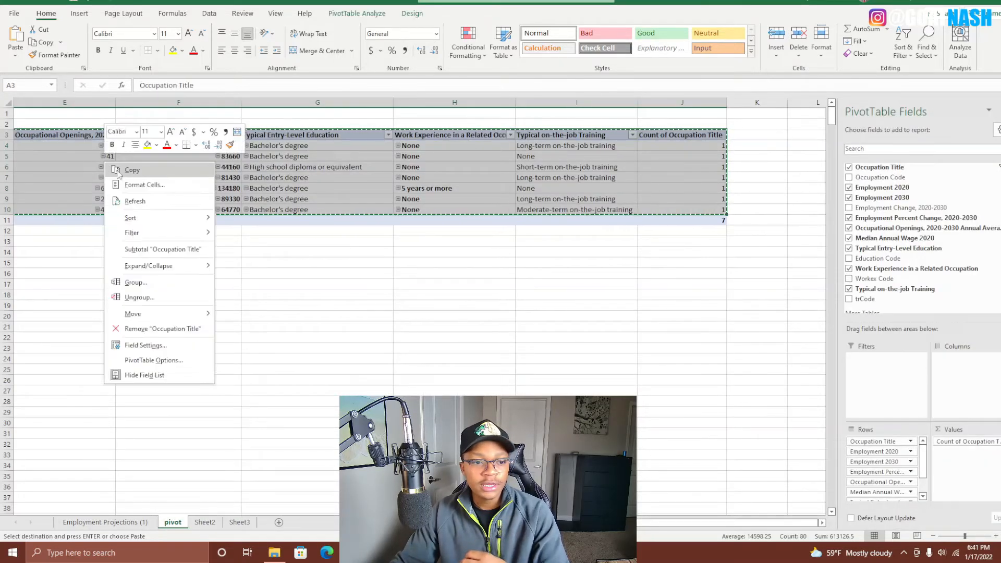
pyautogui.click(130, 171)
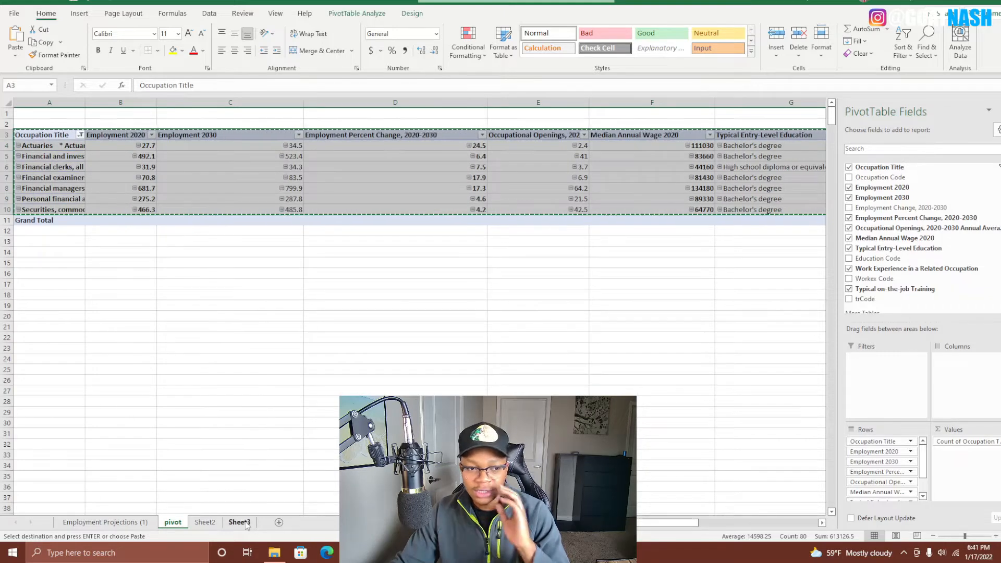
pyautogui.click(239, 522)
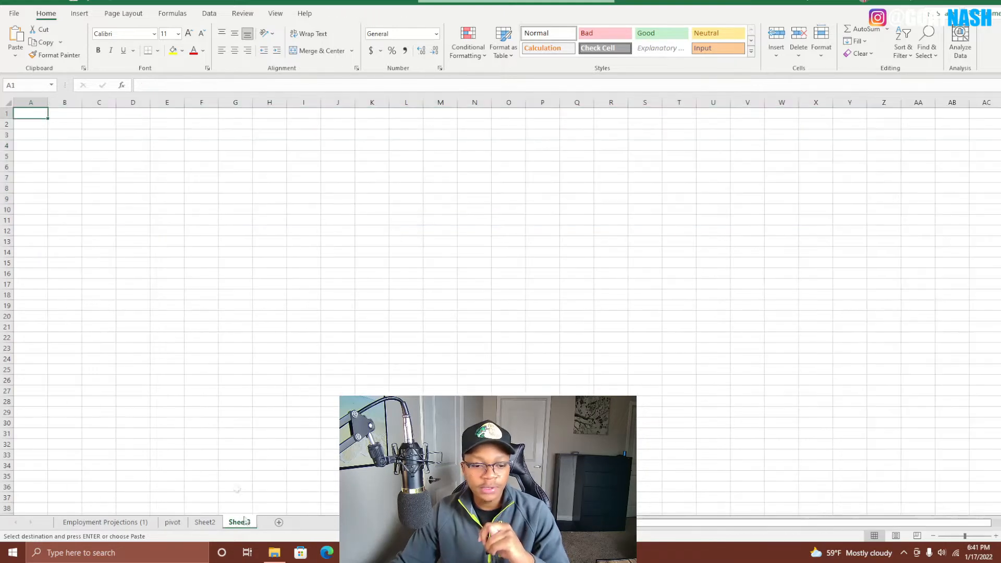
pyautogui.rightClick(33, 115)
pyautogui.click(56, 172)
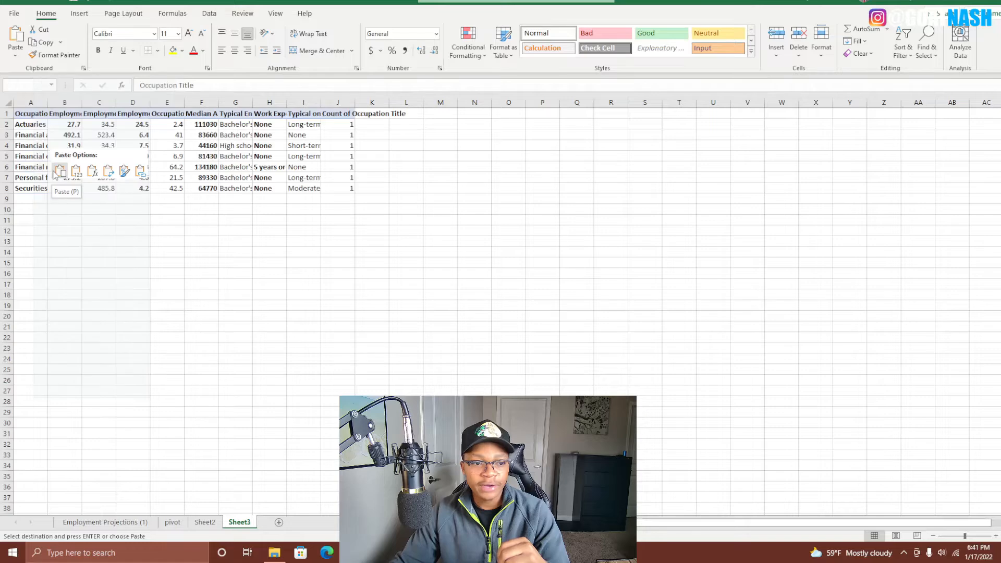
# Delete Sheet3 with the formatted copy and clear the pasted values from Sheet2
pyautogui.click(214, 216)
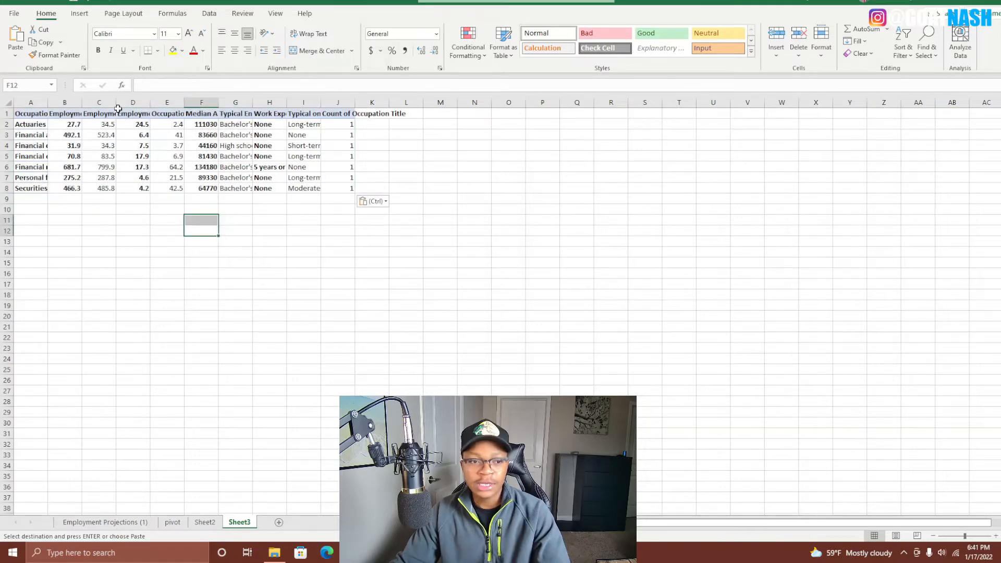
pyautogui.click(120, 115)
pyautogui.rightClick(121, 116)
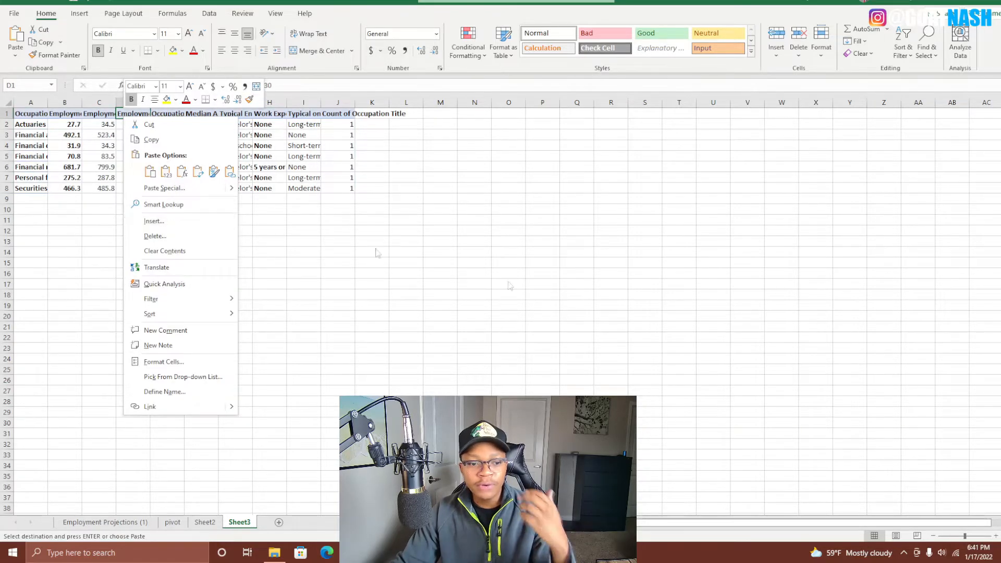
pyautogui.press('Escape')
pyautogui.click(306, 102)
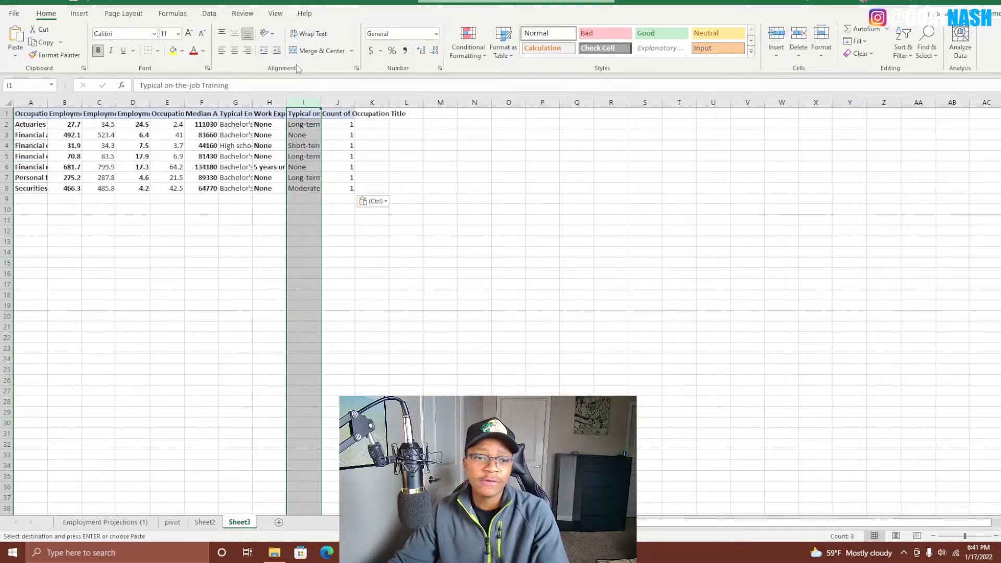
pyautogui.rightClick(246, 523)
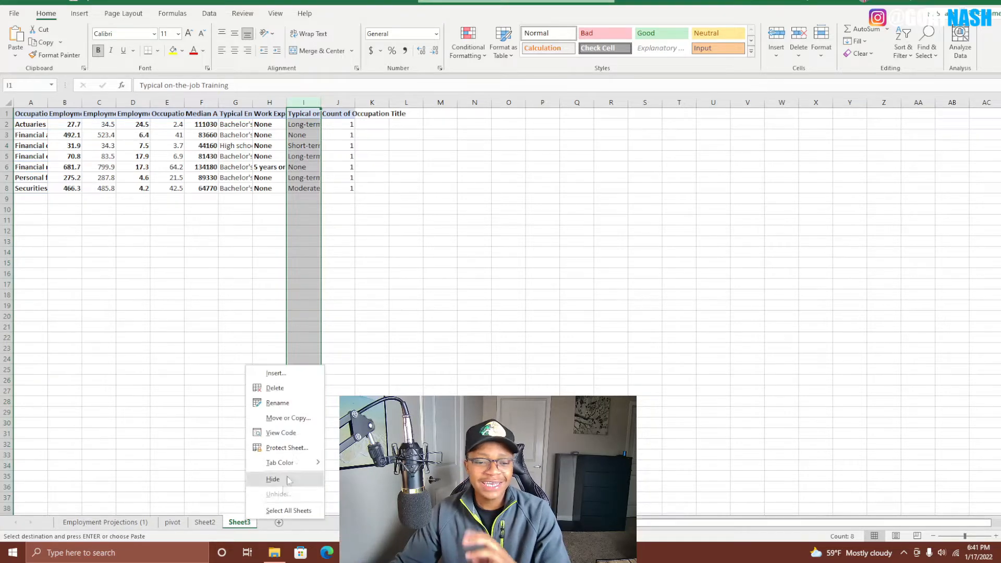
pyautogui.click(288, 389)
pyautogui.click(494, 299)
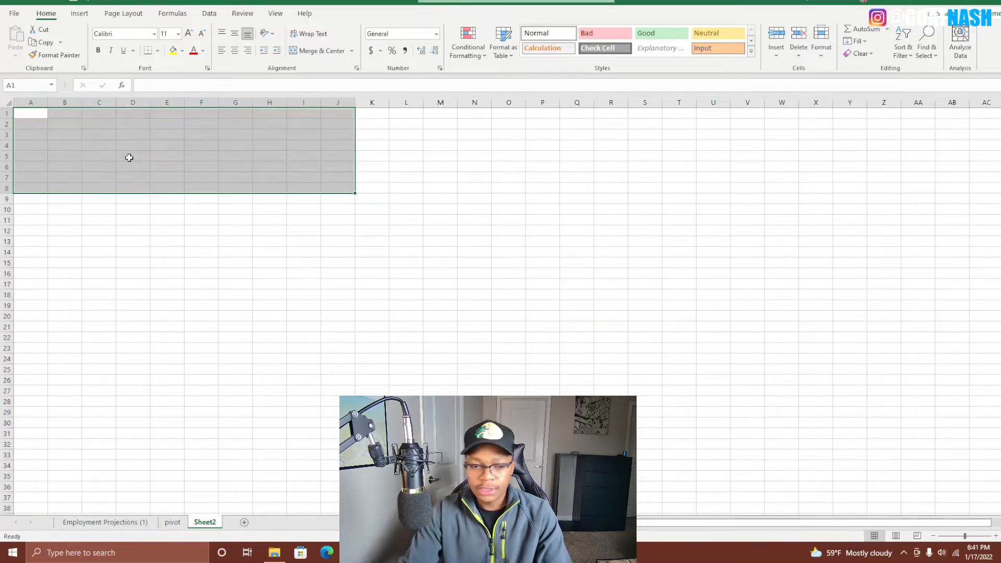
pyautogui.press('Delete')
# Copy the selected range A3:J10 from the pivot sheet and paste it as values at cell A1 of Sheet2
pyautogui.click(179, 515)
pyautogui.click(172, 522)
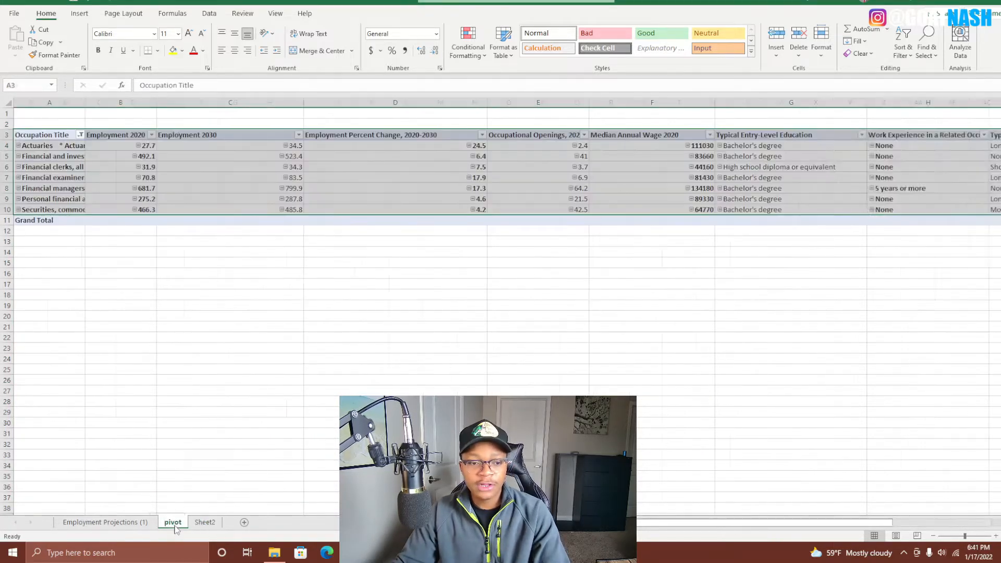
pyautogui.rightClick(173, 146)
pyautogui.click(198, 157)
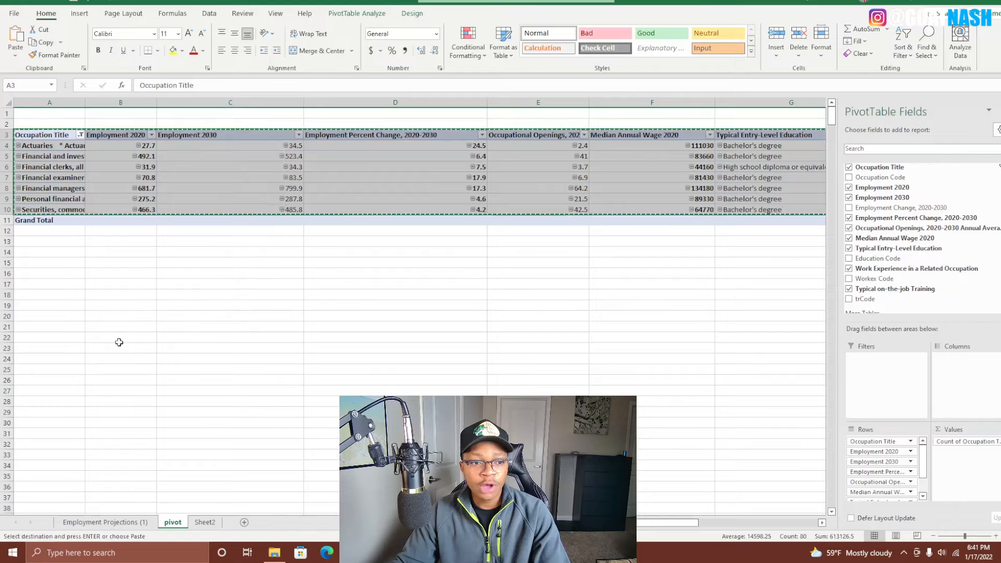
pyautogui.click(205, 522)
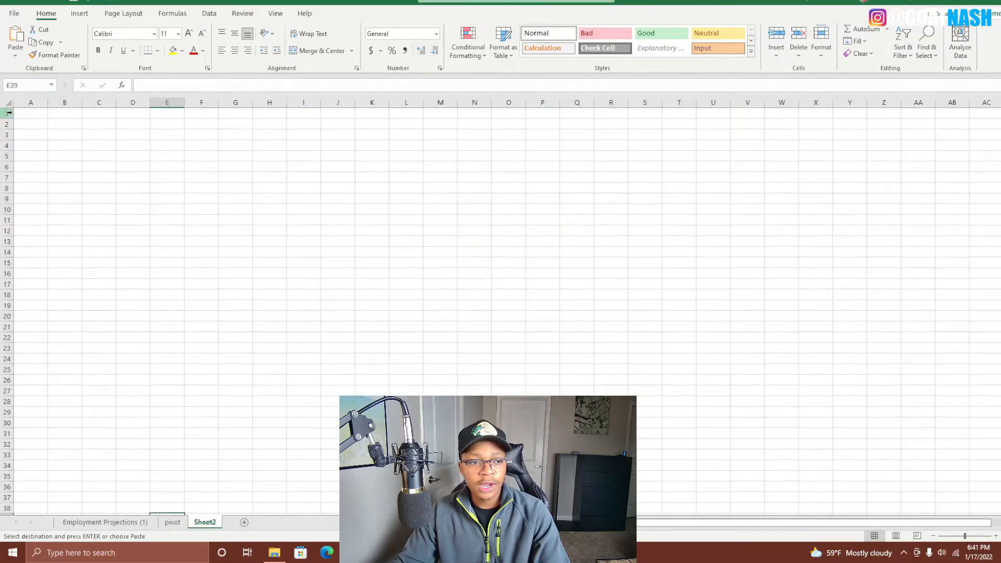
pyautogui.click(23, 104)
pyautogui.click(24, 112)
pyautogui.rightClick(24, 113)
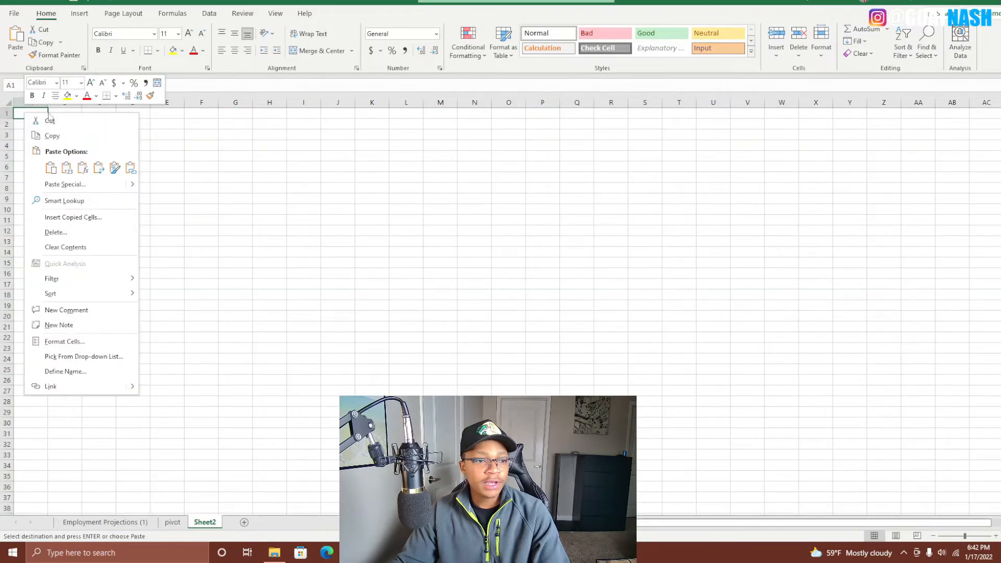
pyautogui.click(66, 168)
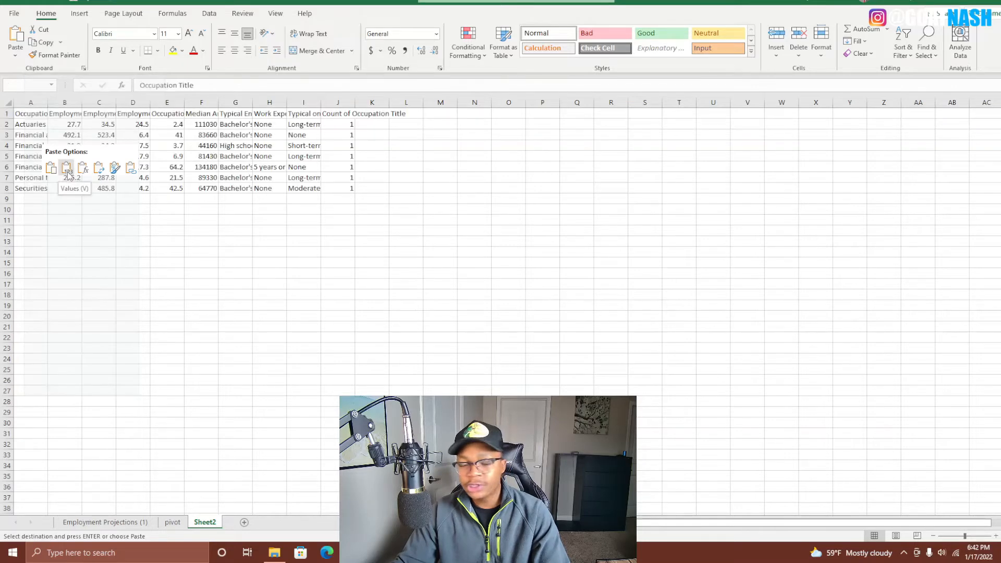
# Widen the Occupation Title and Employment 2020 columns on Sheet2 equally
pyautogui.click(540, 292)
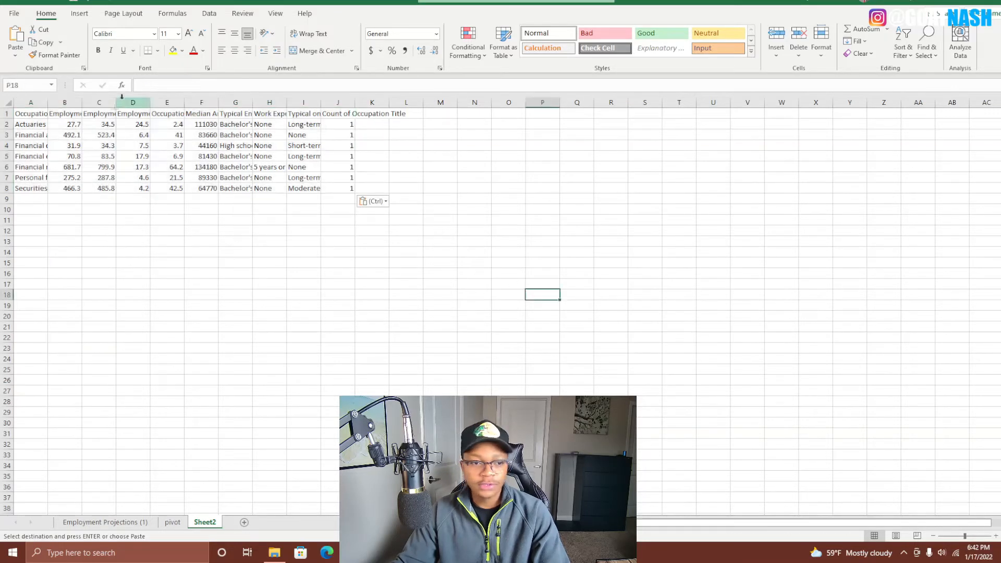
pyautogui.moveTo(42, 102); pyautogui.dragTo(127, 118)
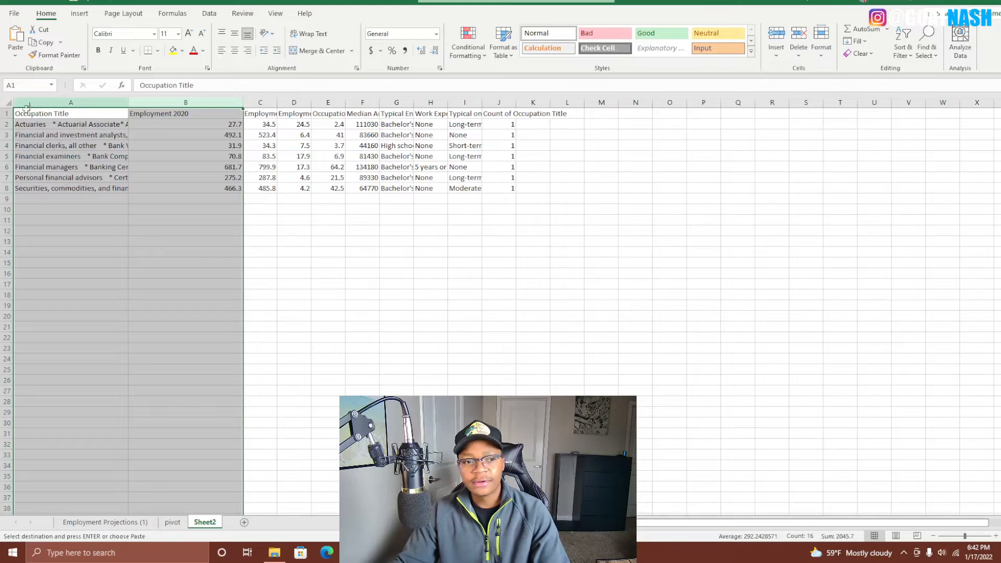
pyautogui.click(63, 177)
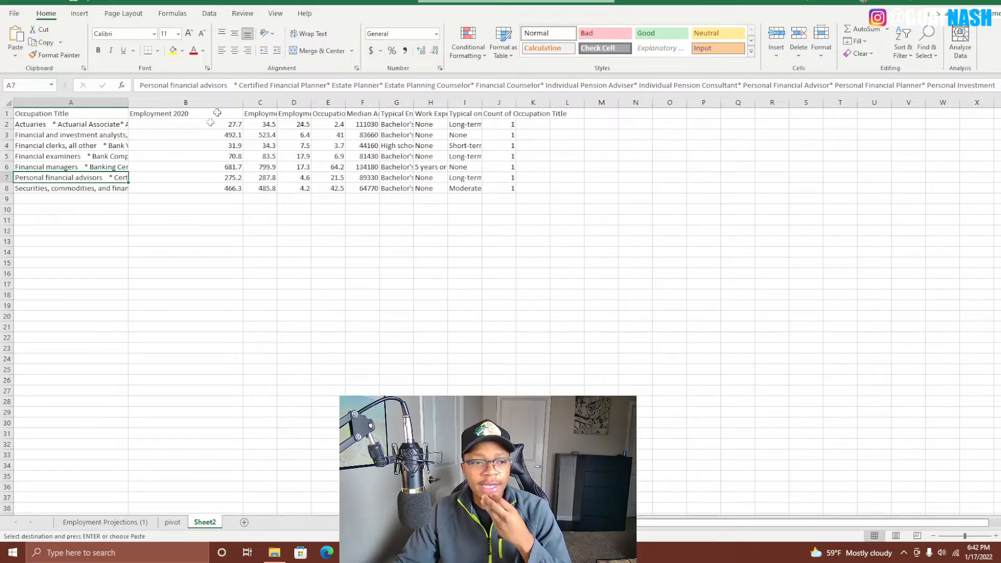
pyautogui.click(83, 113)
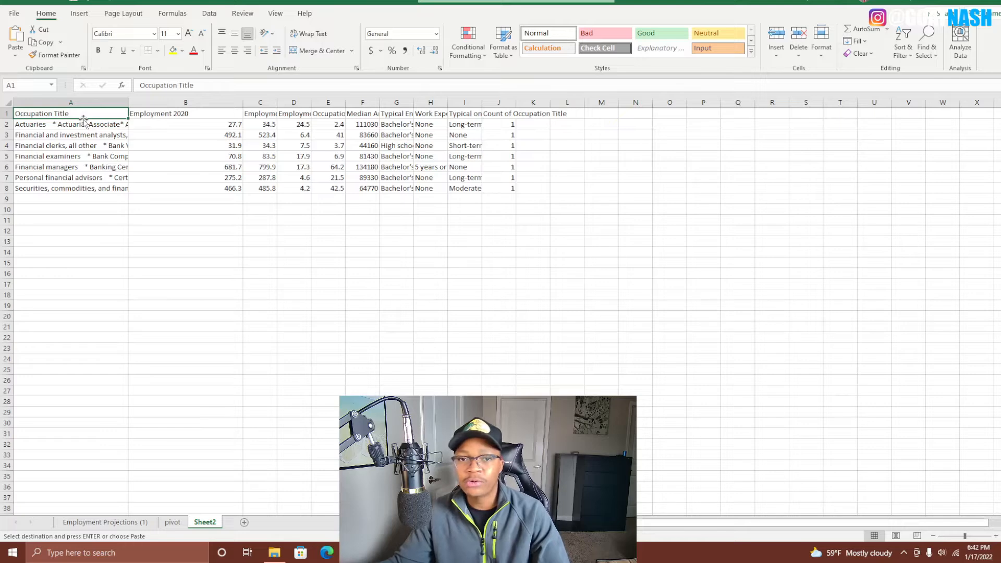
pyautogui.click(190, 114)
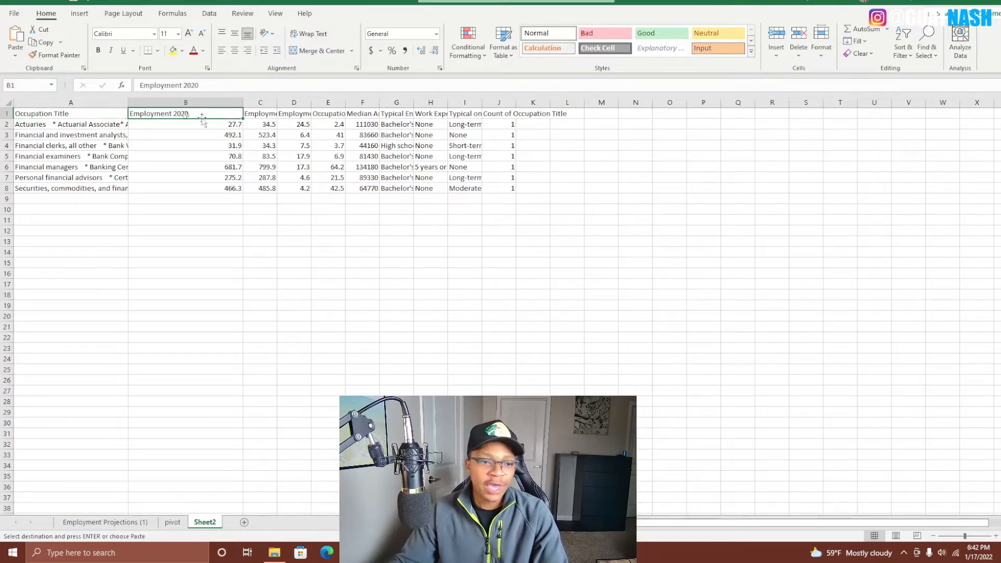
# Format the Employment 2020 values in B2:B8 as Number and widen the Employment 2030 column to show its full header
pyautogui.click(226, 128)
pyautogui.moveTo(212, 126); pyautogui.dragTo(212, 185)
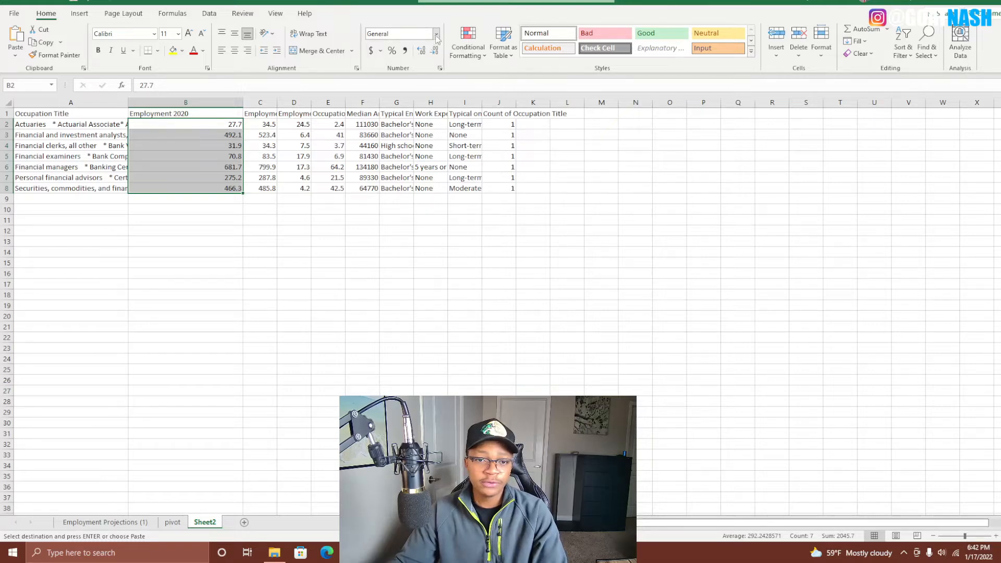
pyautogui.press('Escape')
pyautogui.click(215, 126)
pyautogui.moveTo(219, 124); pyautogui.dragTo(217, 187)
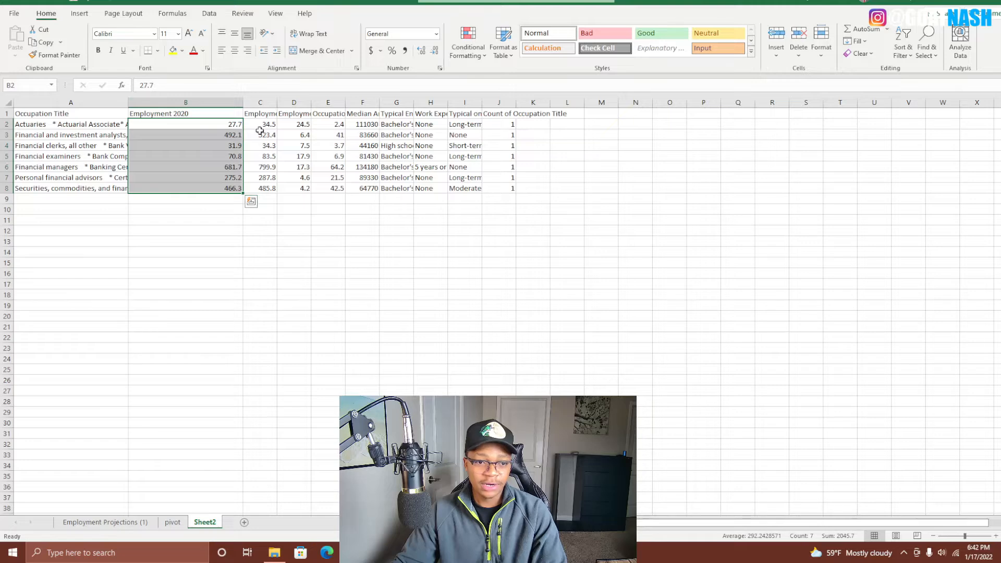
pyautogui.click(219, 102)
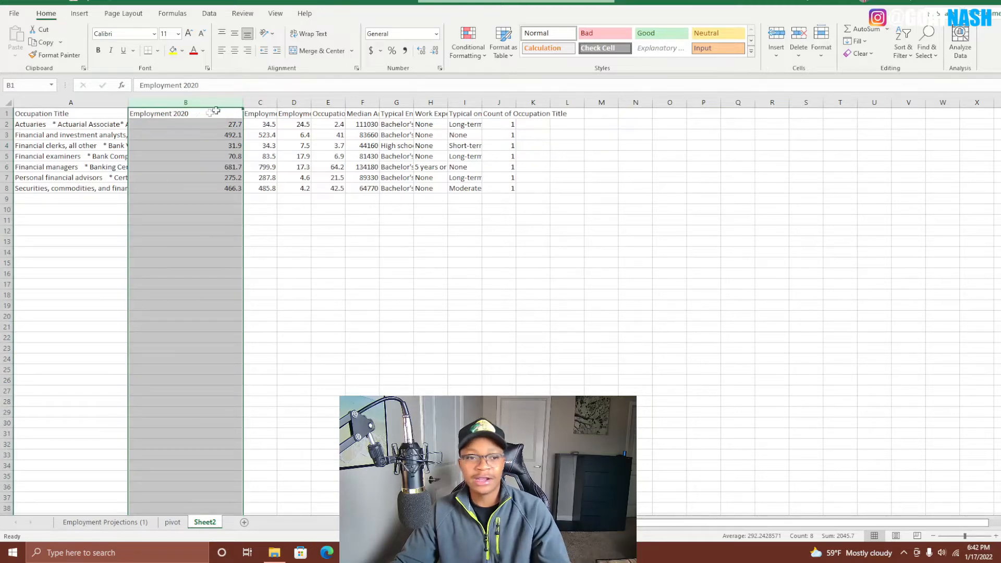
pyautogui.moveTo(208, 124); pyautogui.dragTo(209, 184)
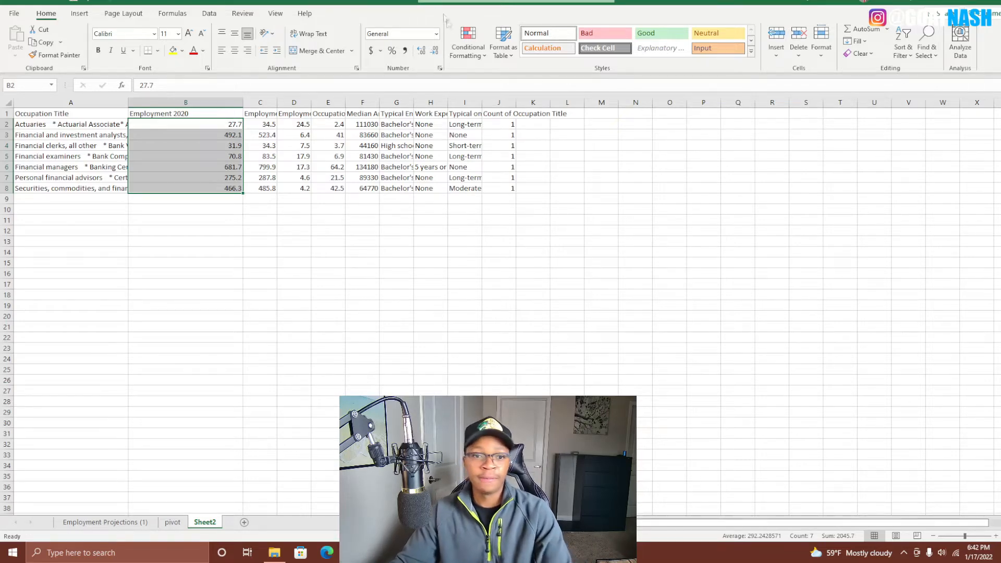
pyautogui.click(437, 34)
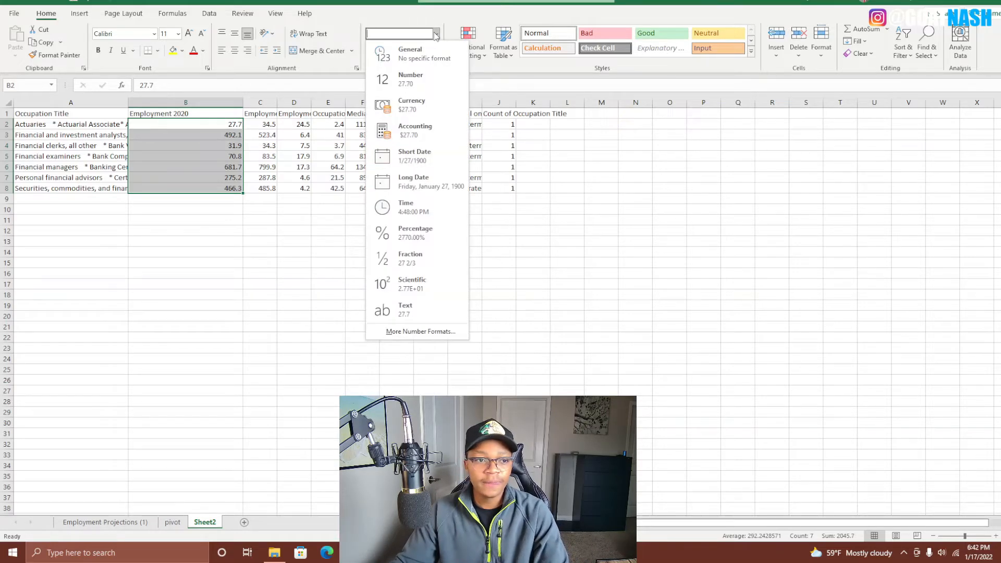
pyautogui.click(46, 11)
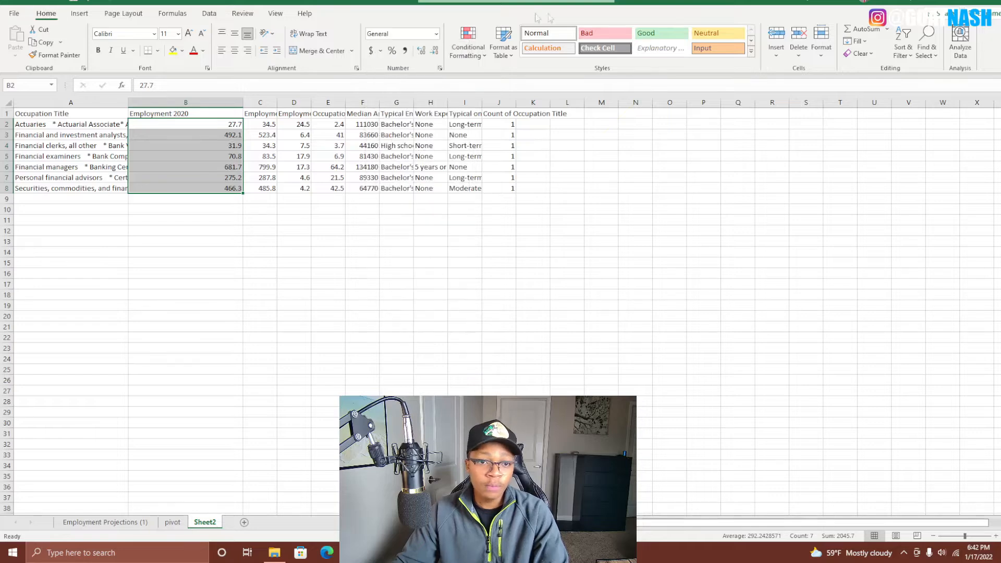
pyautogui.click(437, 34)
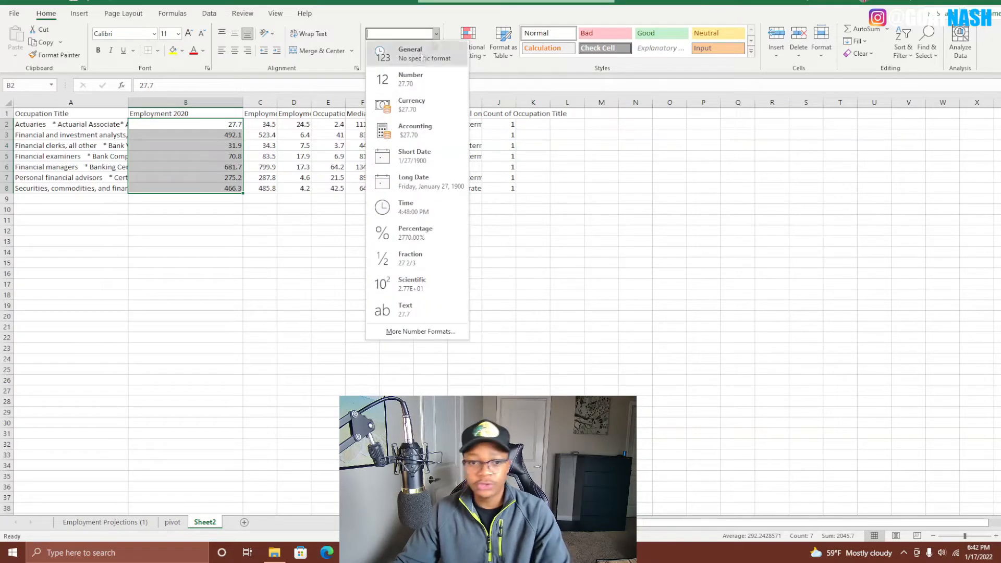
pyautogui.click(410, 79)
pyautogui.moveTo(239, 254); pyautogui.dragTo(239, 263)
pyautogui.moveTo(276, 100); pyautogui.dragTo(309, 126)
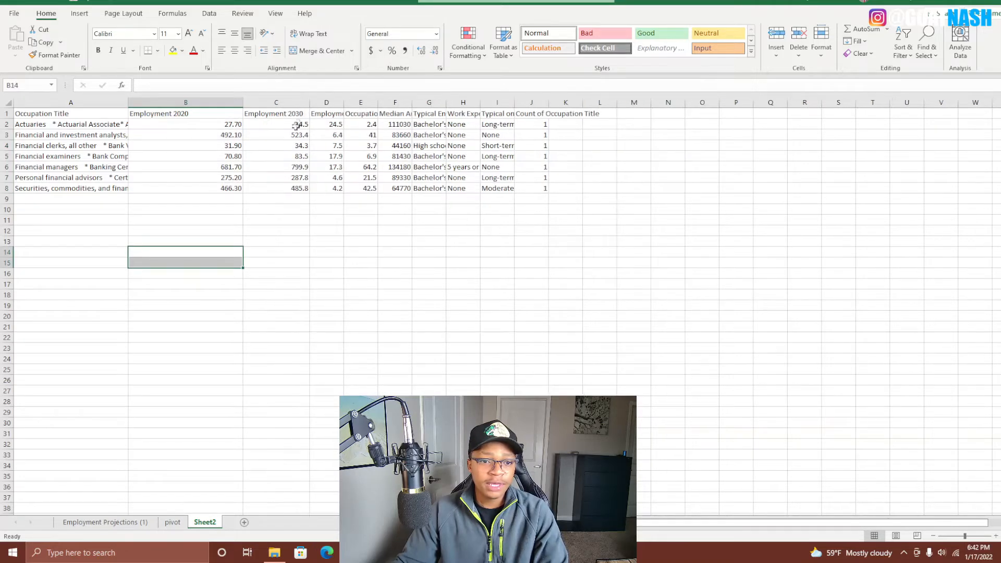
pyautogui.click(285, 104)
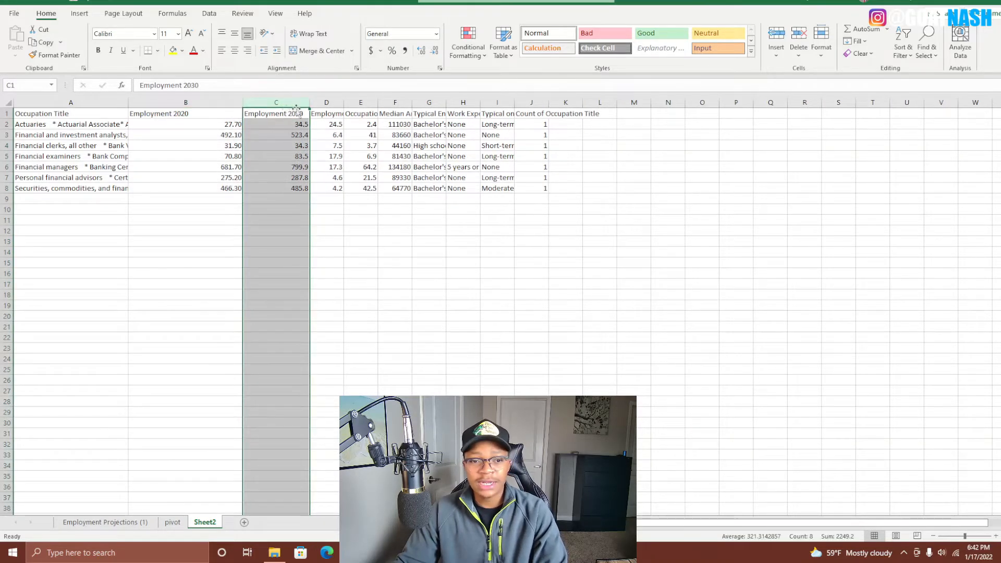
pyautogui.click(436, 33)
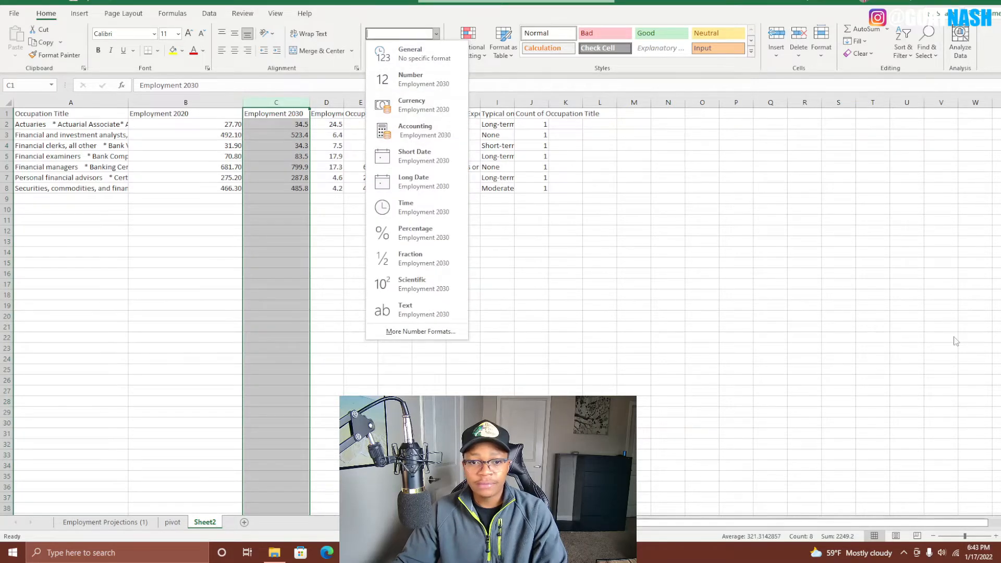
pyautogui.click(788, 288)
pyautogui.click(501, 166)
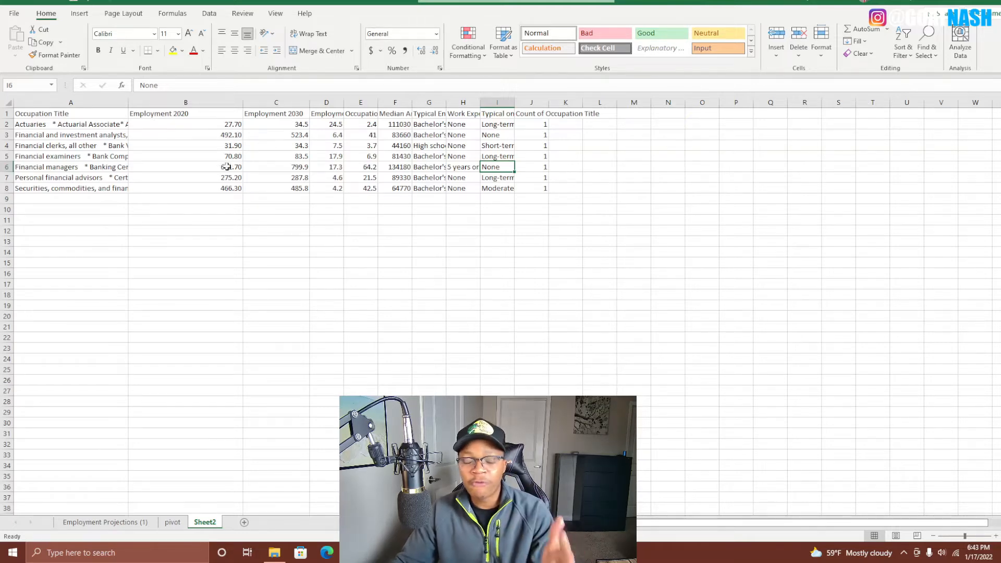
pyautogui.click(186, 102)
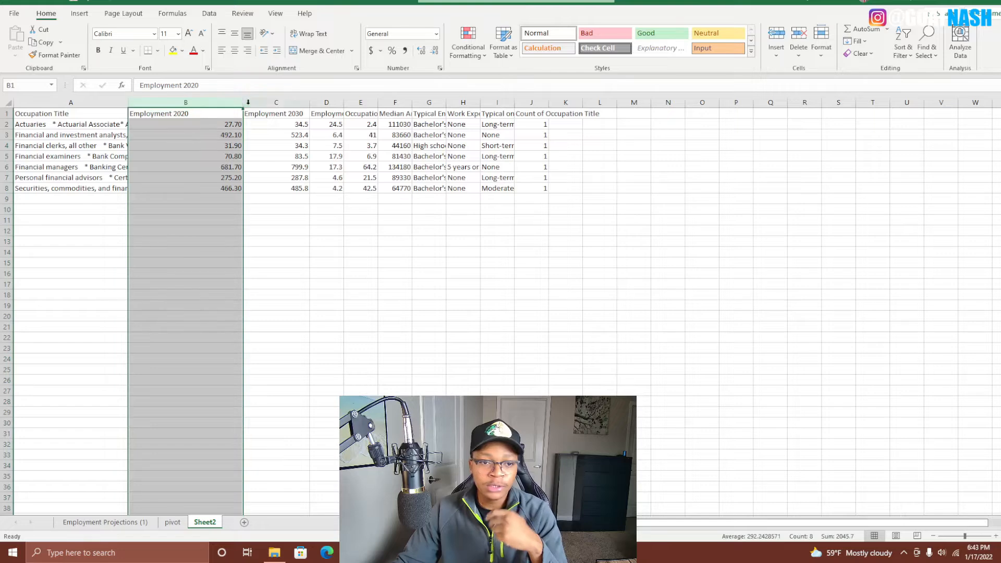
pyautogui.click(276, 103)
pyautogui.click(230, 219)
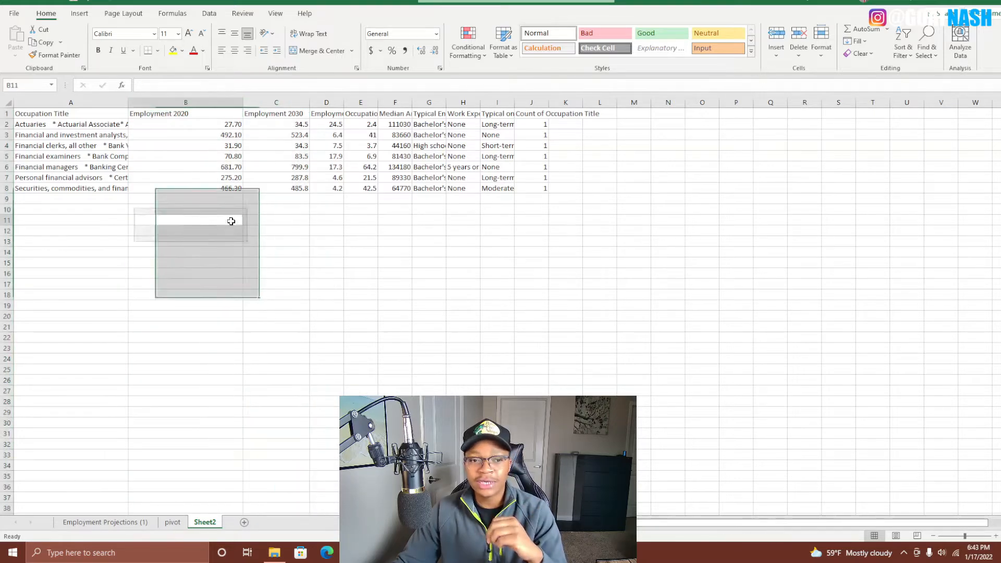
# Copy the number format of cell B2 to cell C2 with Format Painter
pyautogui.click(206, 125)
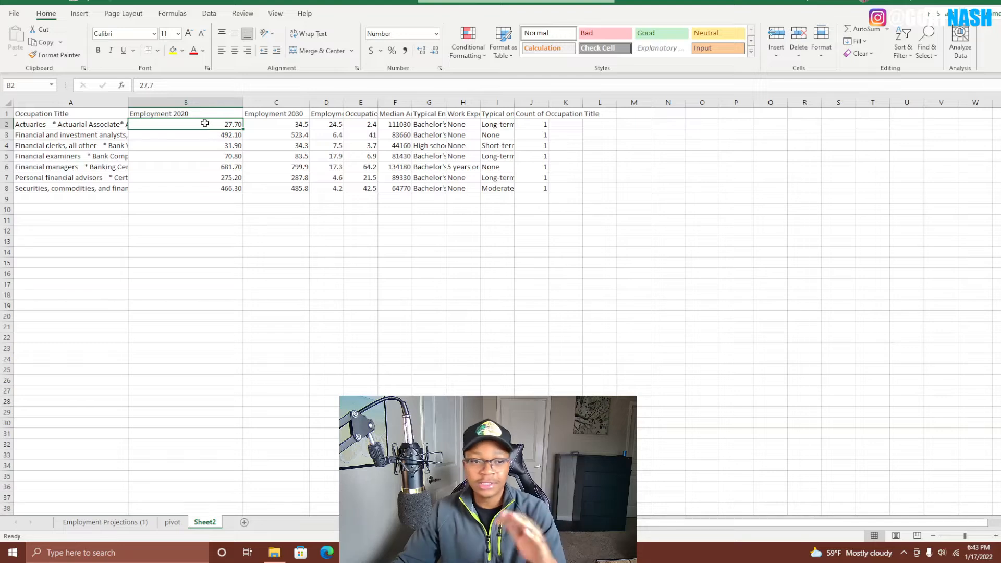
pyautogui.click(56, 55)
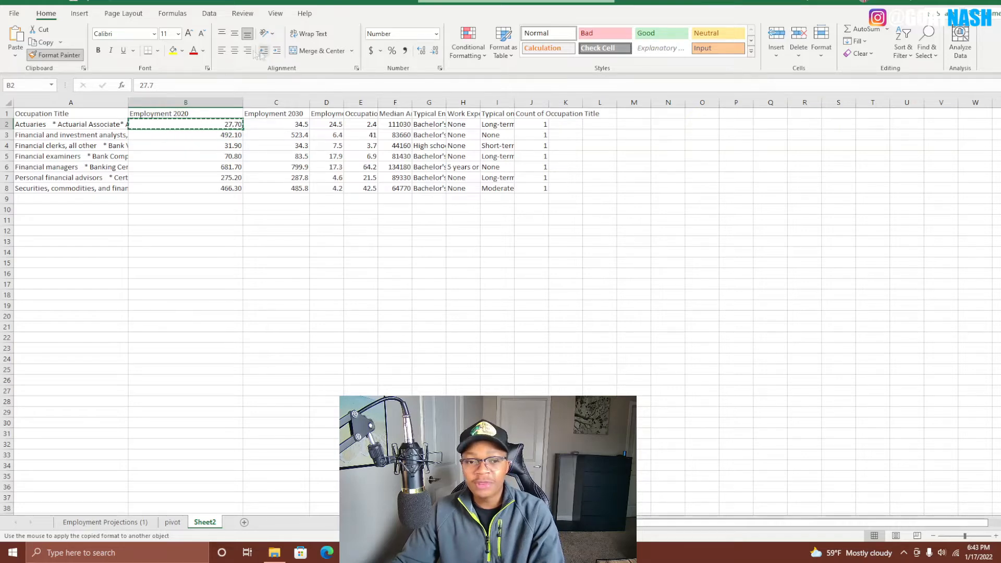
pyautogui.click(276, 124)
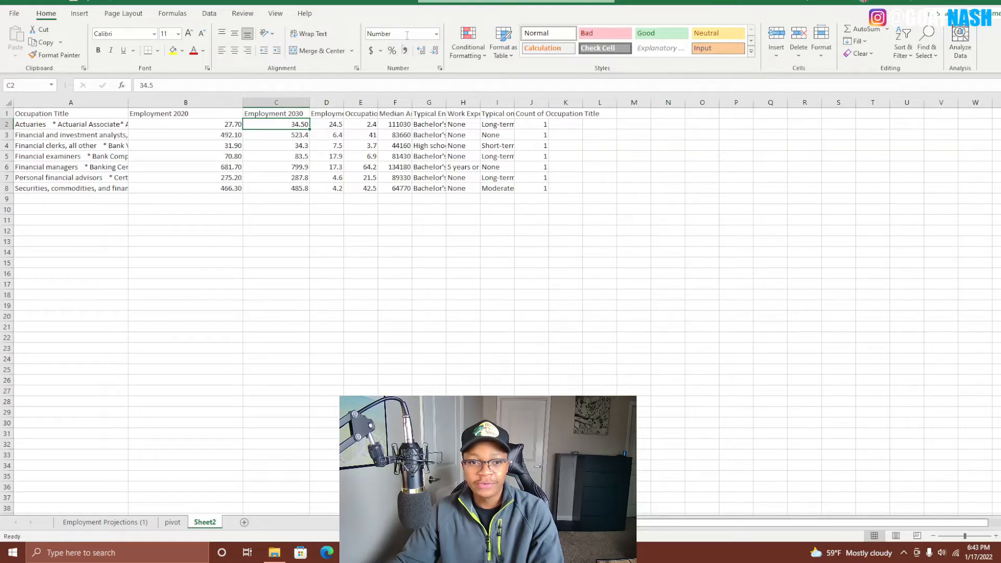
pyautogui.click(284, 138)
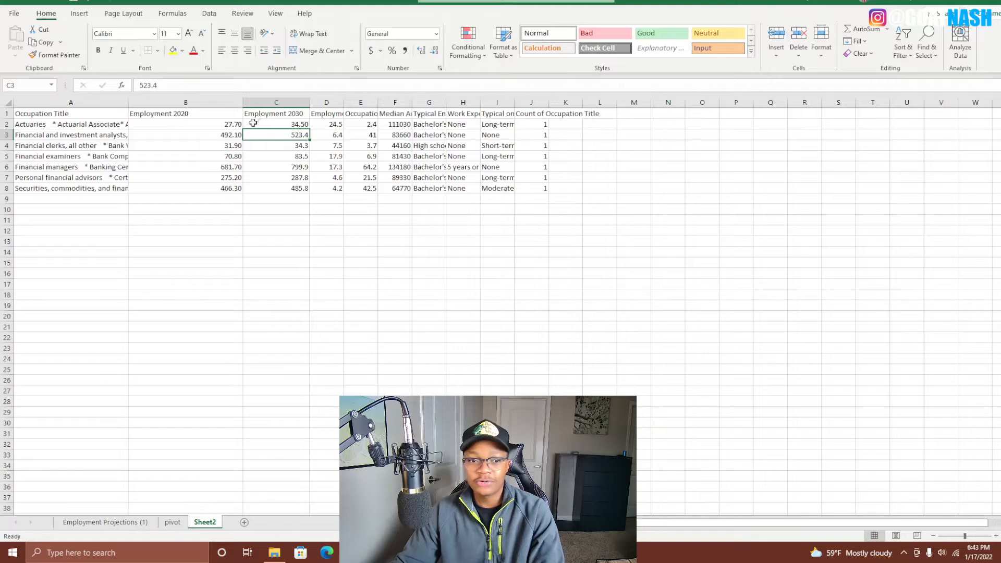
pyautogui.click(228, 123)
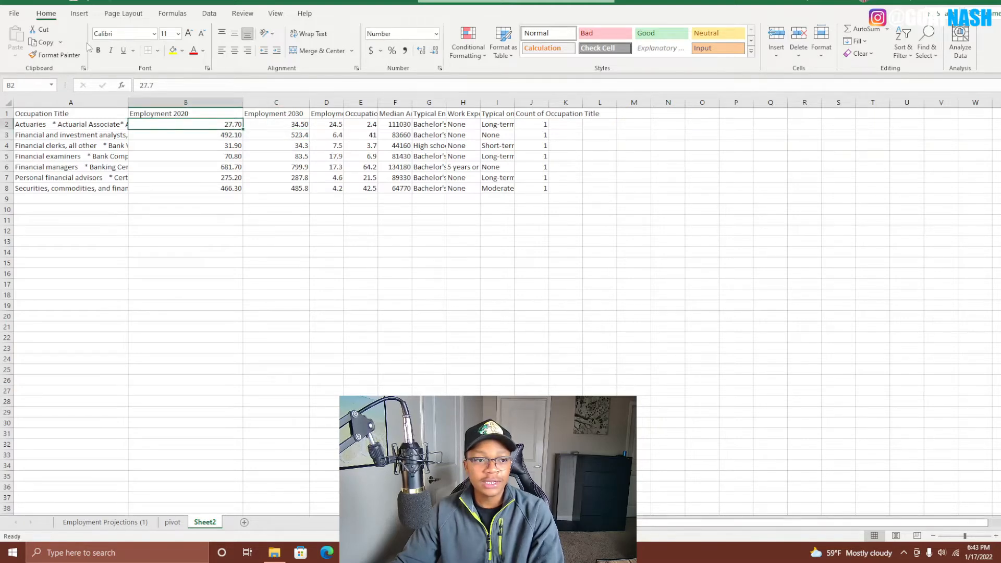
# Apply the format of C2 to the remaining Employment 2030 values in C3:C8 with Format Painter
pyautogui.click(282, 124)
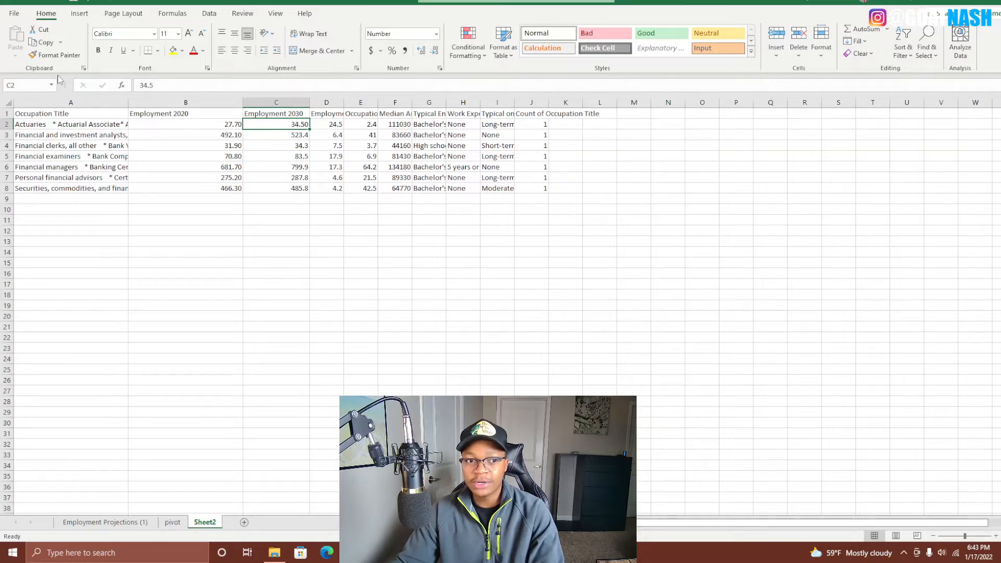
pyautogui.click(54, 55)
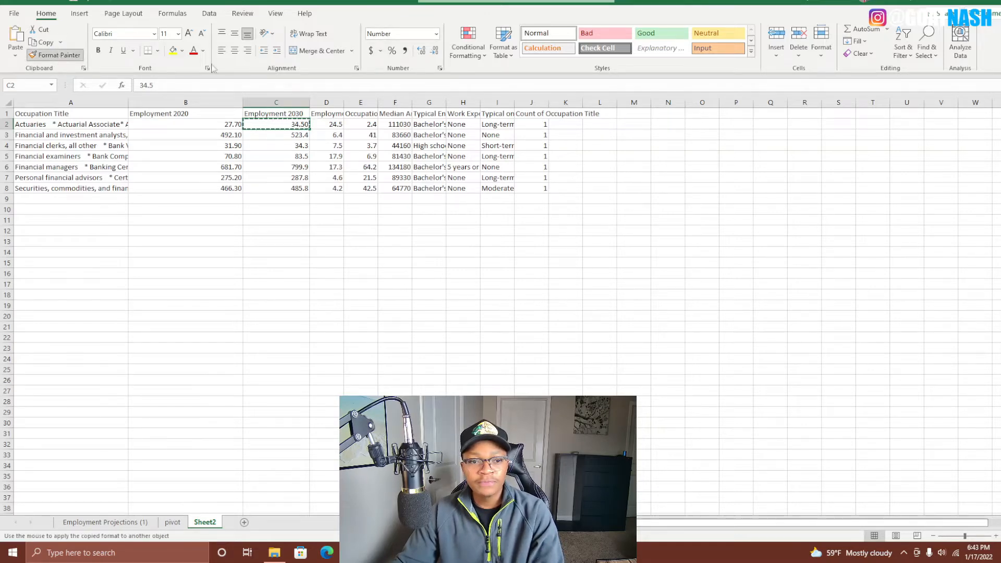
pyautogui.moveTo(259, 138); pyautogui.dragTo(272, 191)
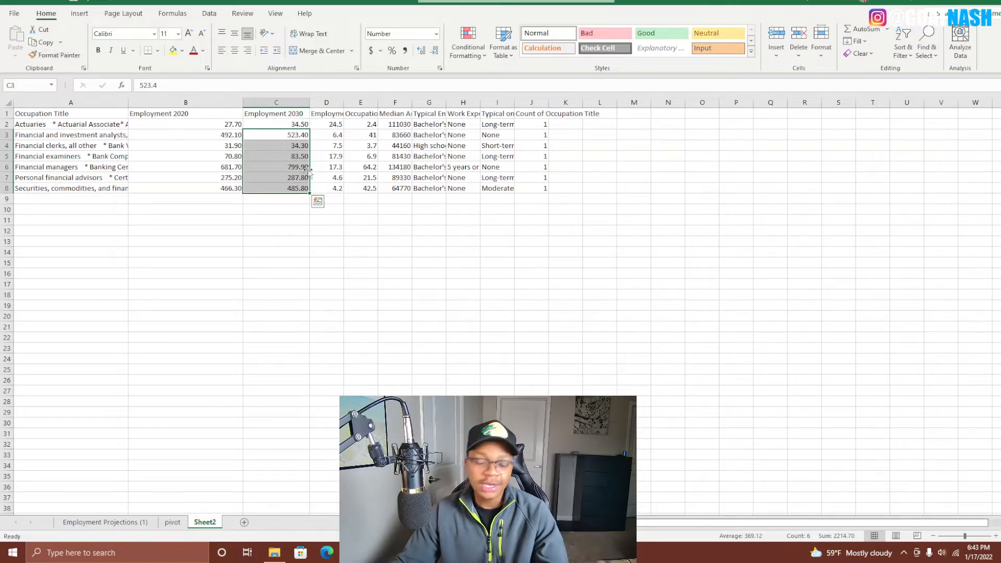
pyautogui.click(295, 188)
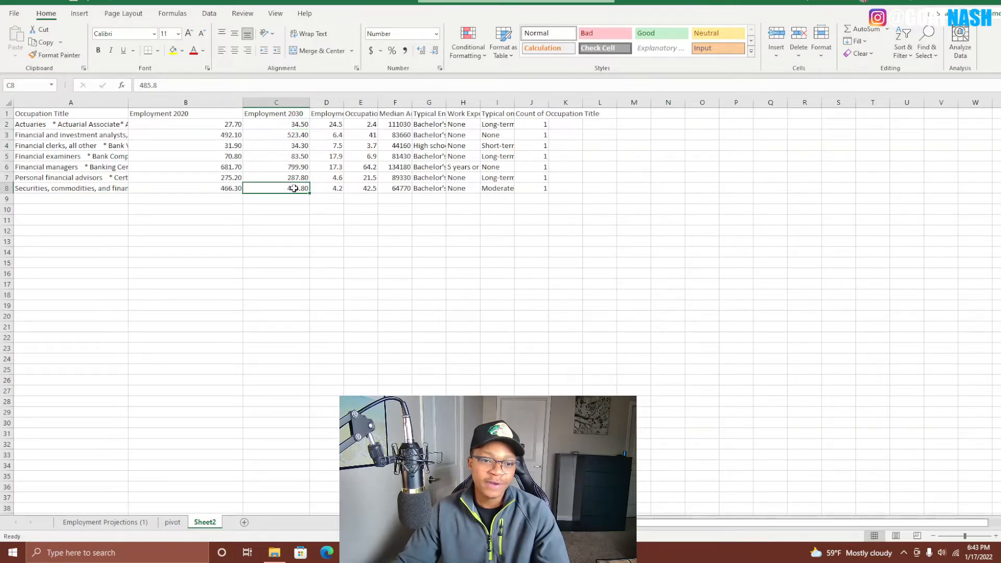
# Fit the Employment Percent Change, 2020-2030 column to its header and format D2:D8 as Percentage with one decimal place
pyautogui.moveTo(344, 103); pyautogui.dragTo(375, 102)
pyautogui.doubleClick(374, 102)
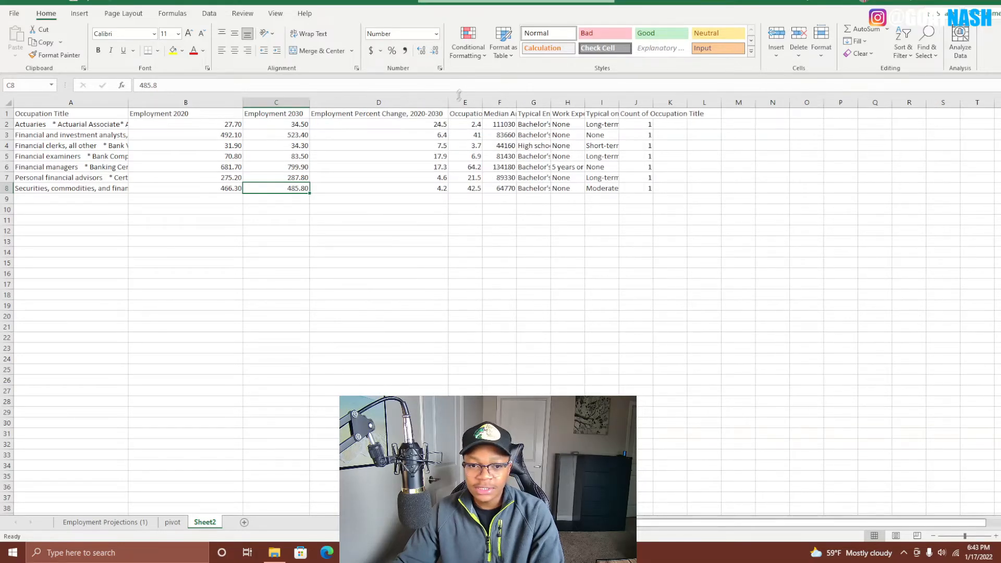
pyautogui.moveTo(396, 130); pyautogui.dragTo(402, 188)
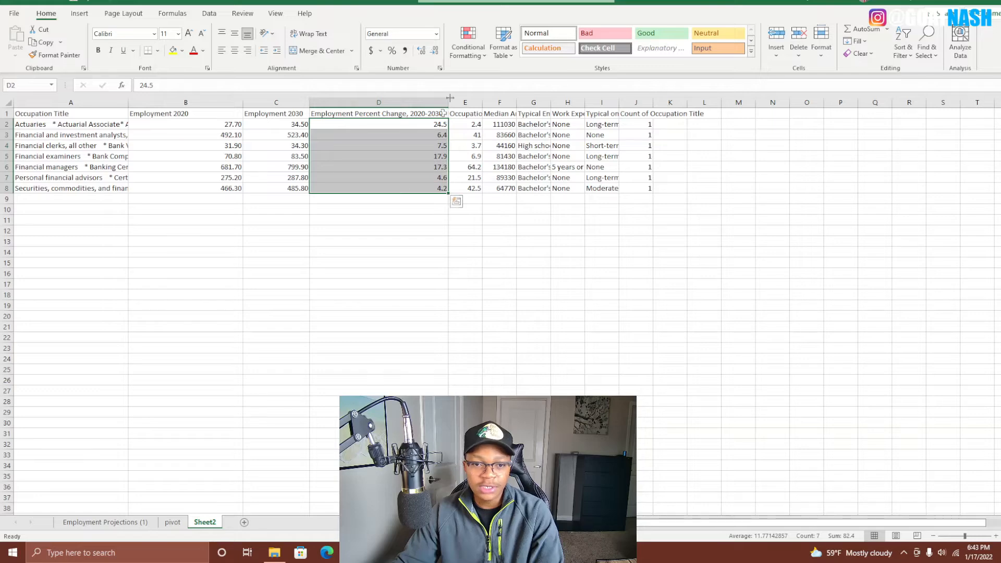
pyautogui.click(436, 34)
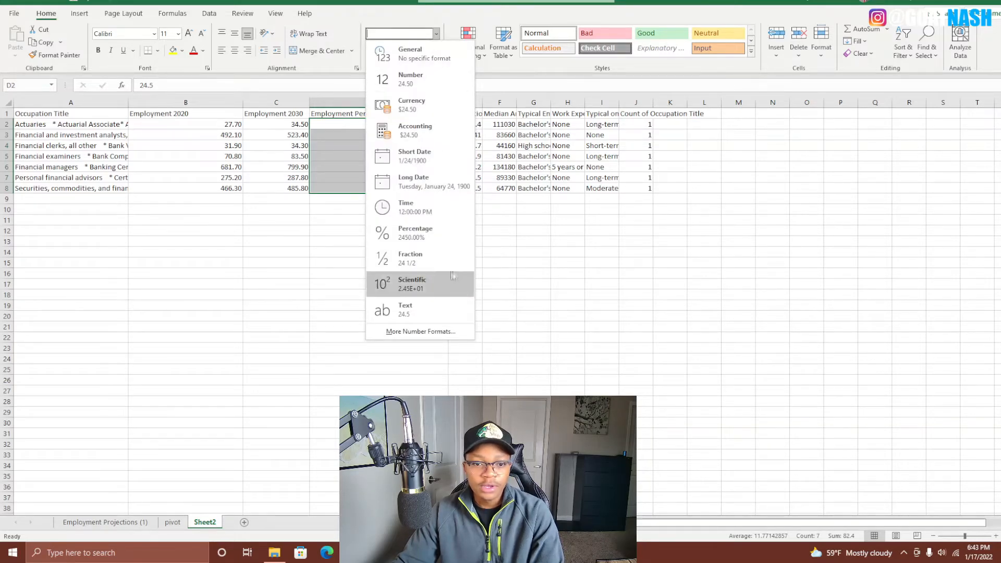
pyautogui.click(444, 233)
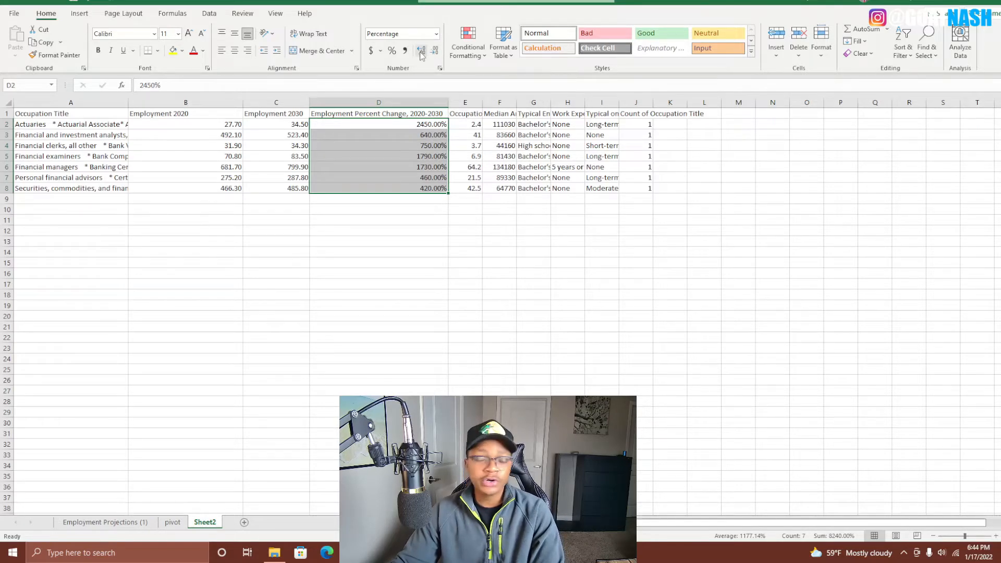
pyautogui.click(438, 53)
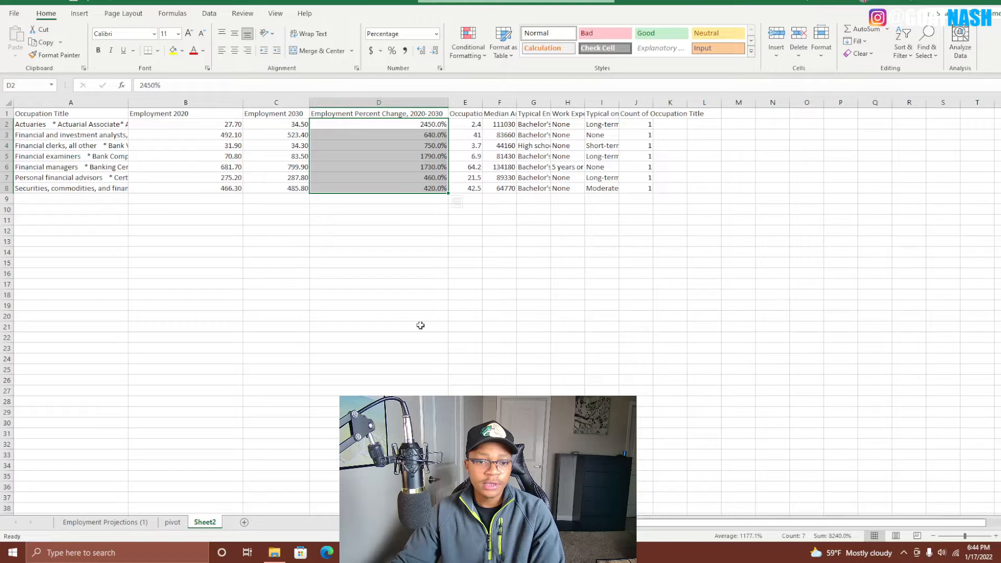
pyautogui.click(424, 209)
# Fit the Occupational Openings, 2020-2030 Annual Average column to its contents and format the whole column as Number
pyautogui.doubleClick(482, 100)
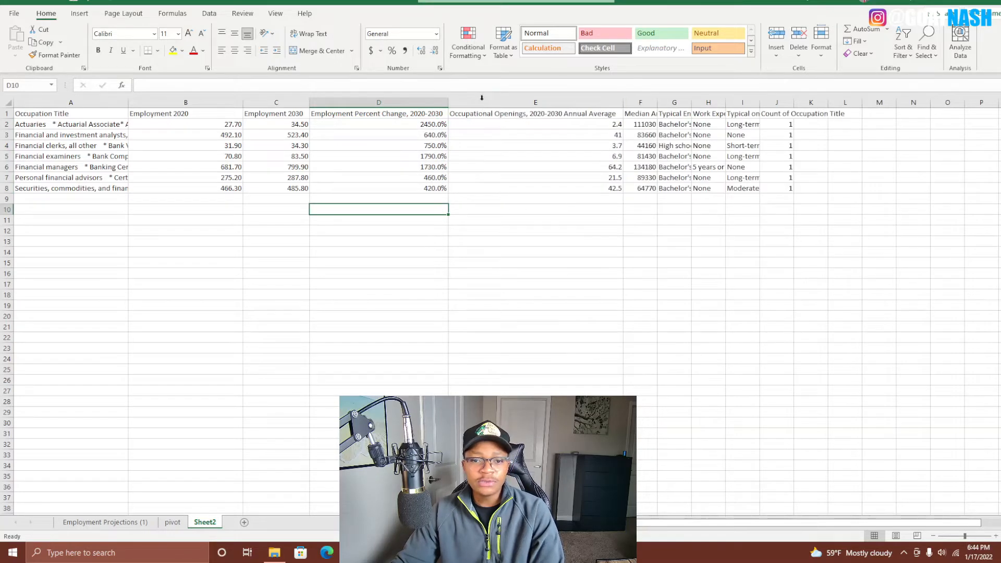
pyautogui.click(567, 99)
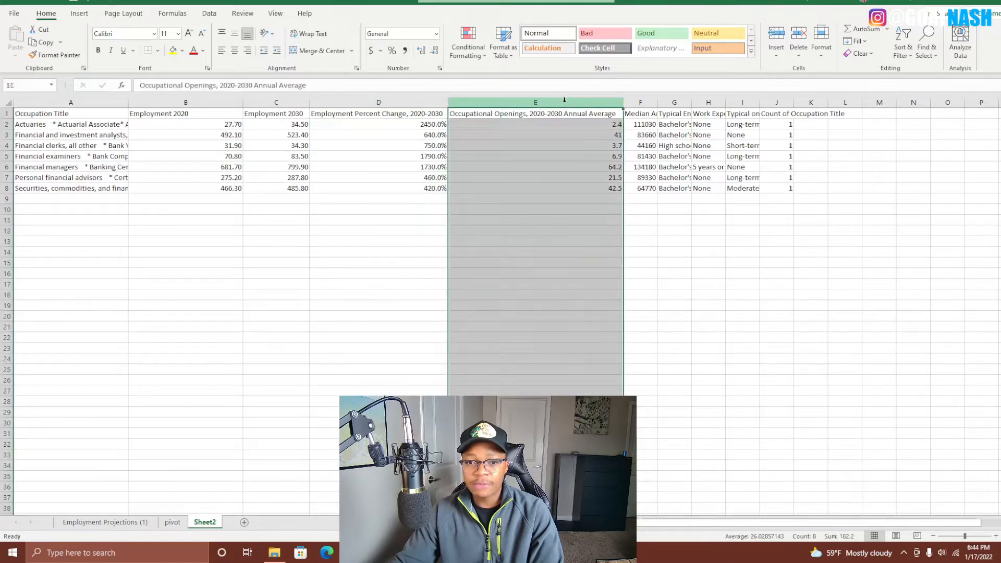
pyautogui.click(436, 34)
pyautogui.click(441, 78)
pyautogui.click(562, 229)
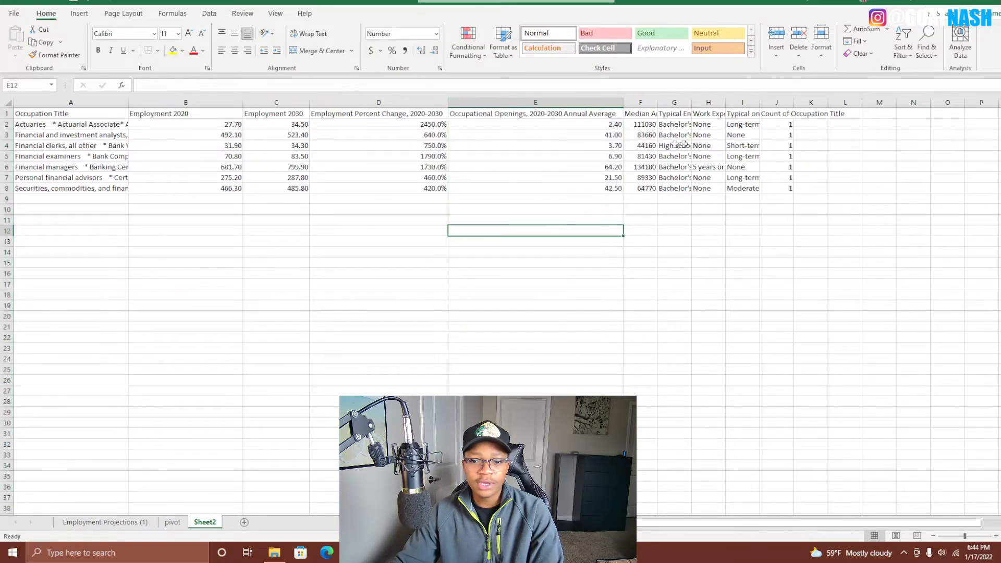
# Fit the Median Annual Wage 2020 column to its contents and format the whole column as Currency
pyautogui.doubleClick(658, 103)
pyautogui.click(672, 168)
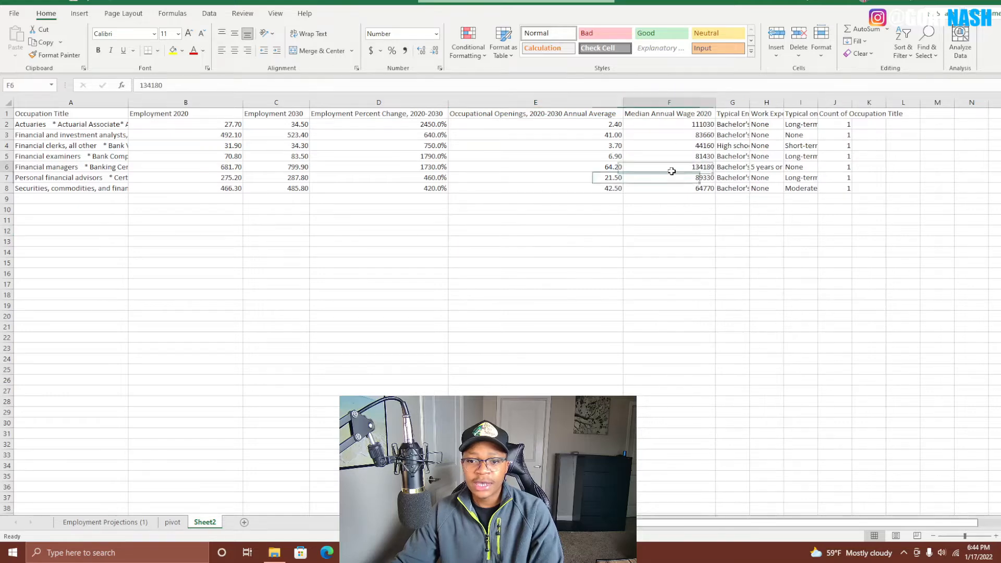
pyautogui.click(690, 102)
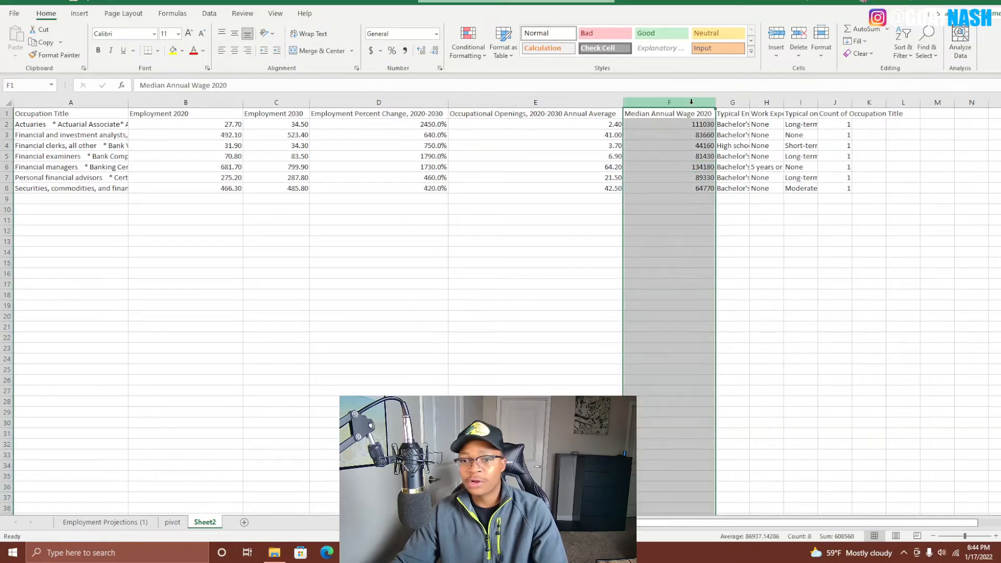
pyautogui.click(431, 35)
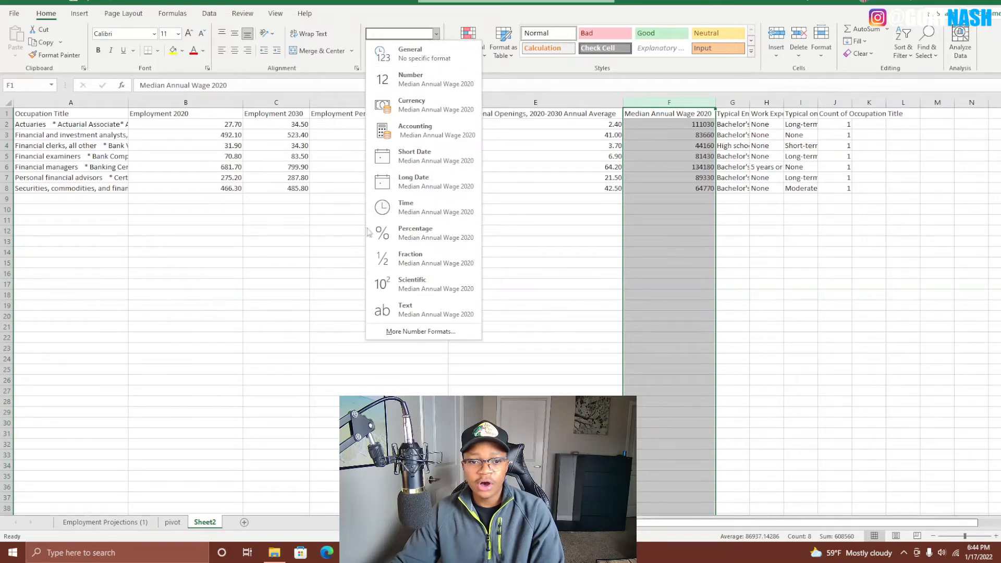
pyautogui.click(416, 107)
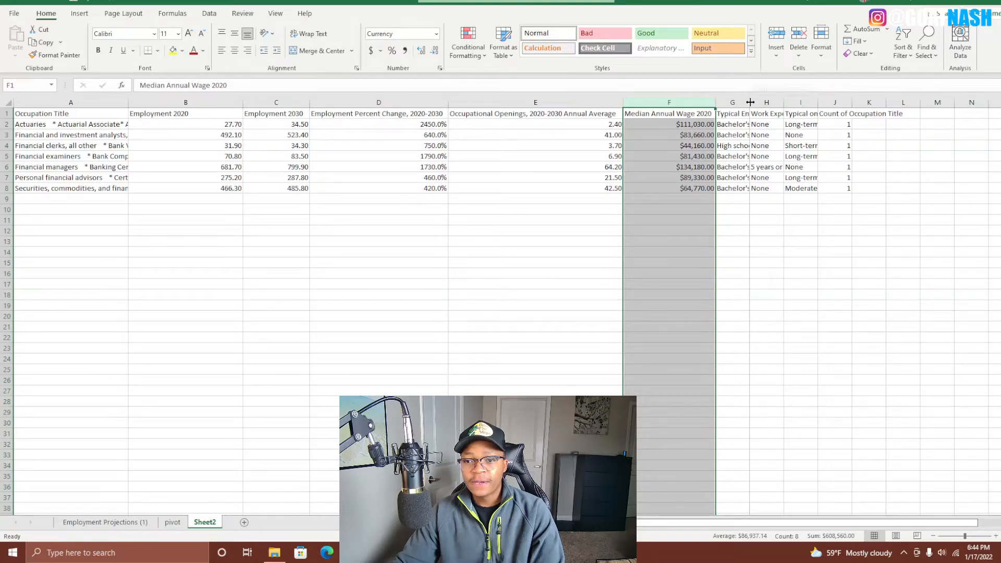
# Fit the Typical Entry-Level Education column to its contents and check the education level listed for the occupations
pyautogui.doubleClick(751, 102)
pyautogui.click(805, 197)
pyautogui.click(776, 126)
pyautogui.click(767, 167)
pyautogui.click(766, 177)
pyautogui.click(765, 186)
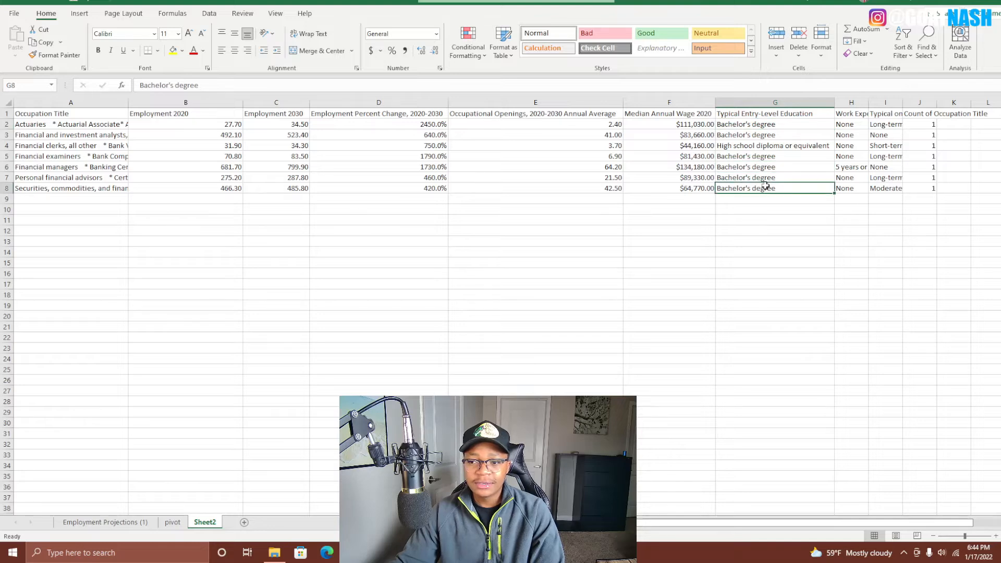
# Fit the Work Experience in a Related Occupation and Typical on-the-job Training columns to their contents
pyautogui.click(778, 145)
pyautogui.click(776, 135)
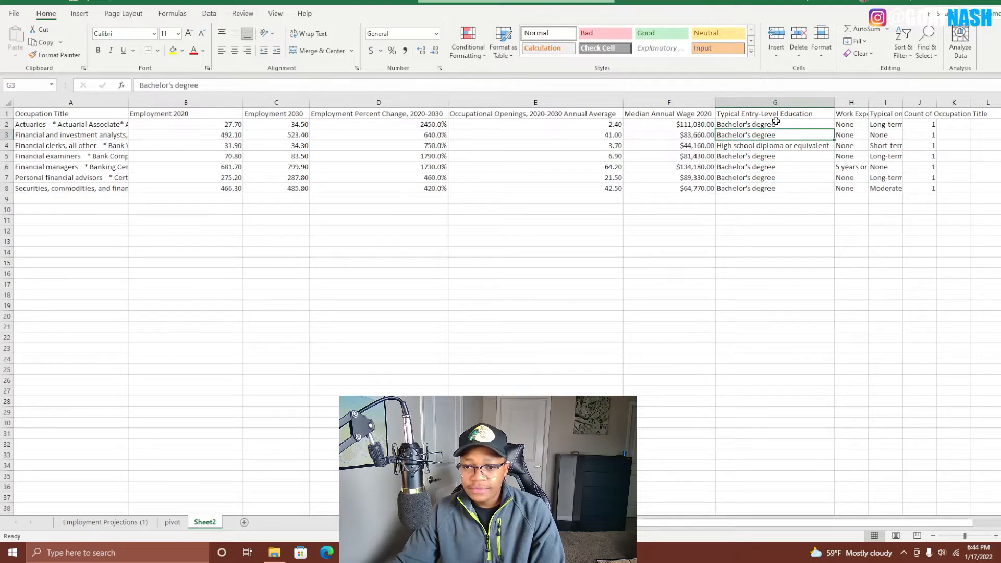
pyautogui.click(874, 102)
pyautogui.doubleClick(869, 102)
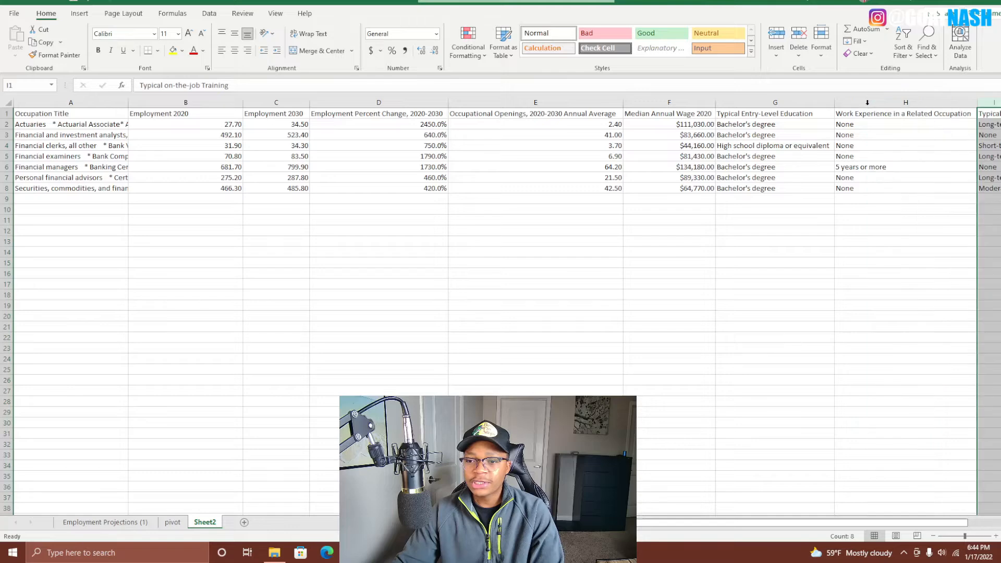
pyautogui.moveTo(653, 524); pyautogui.dragTo(838, 516)
pyautogui.doubleClick(898, 102)
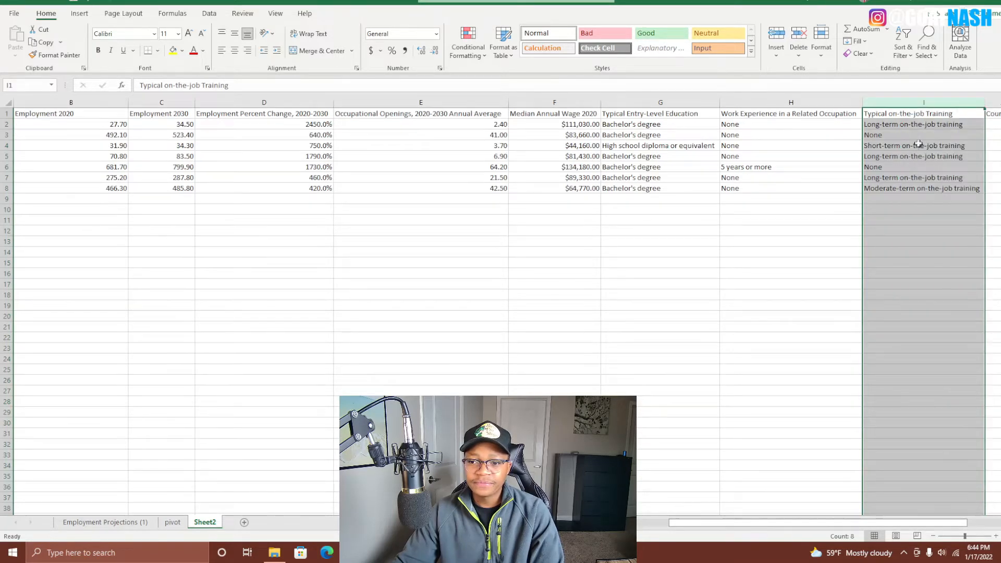
# Fit the Count of Occupation Title column to its header and select its first value
pyautogui.click(912, 111)
pyautogui.moveTo(752, 525); pyautogui.dragTo(998, 492)
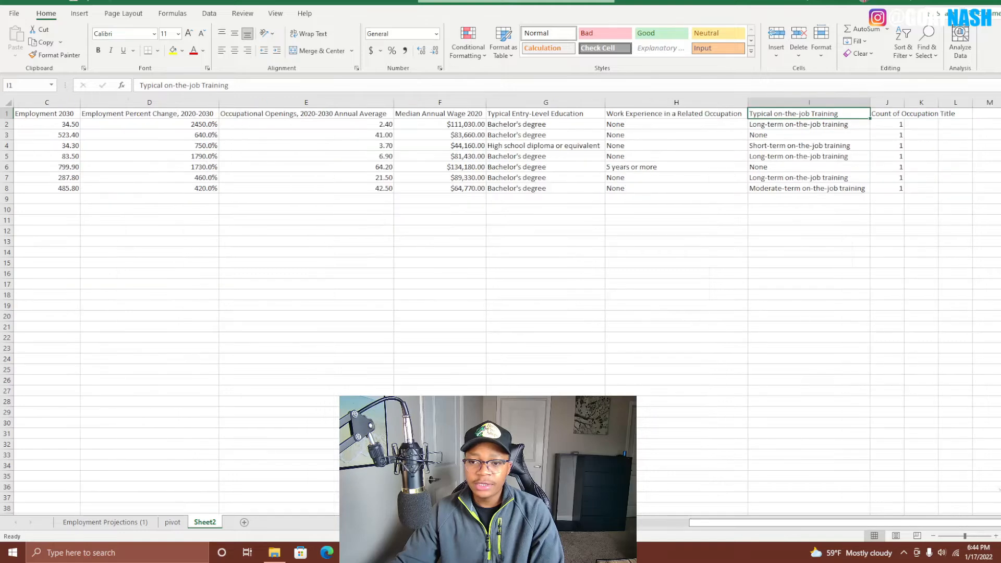
pyautogui.doubleClick(905, 102)
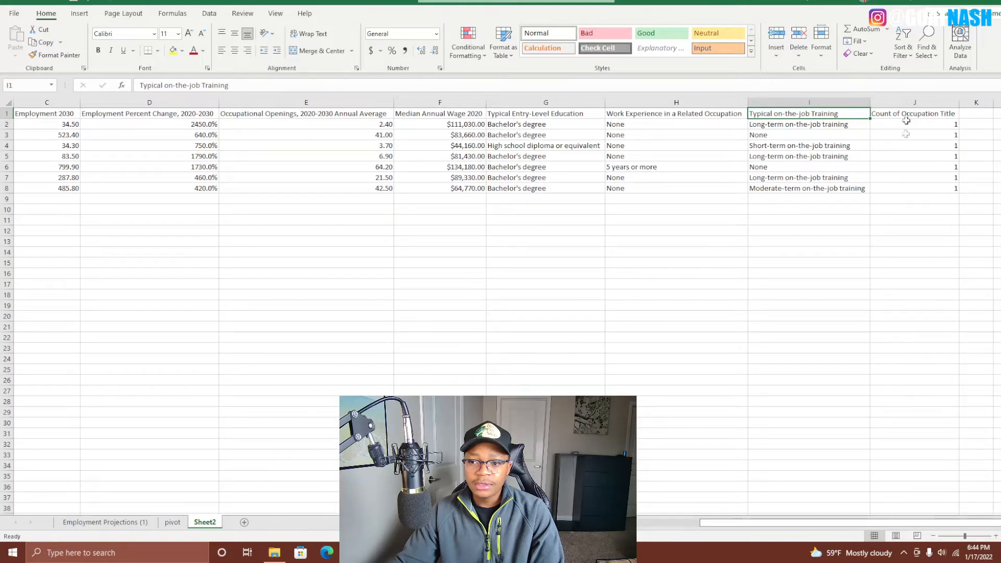
pyautogui.click(916, 123)
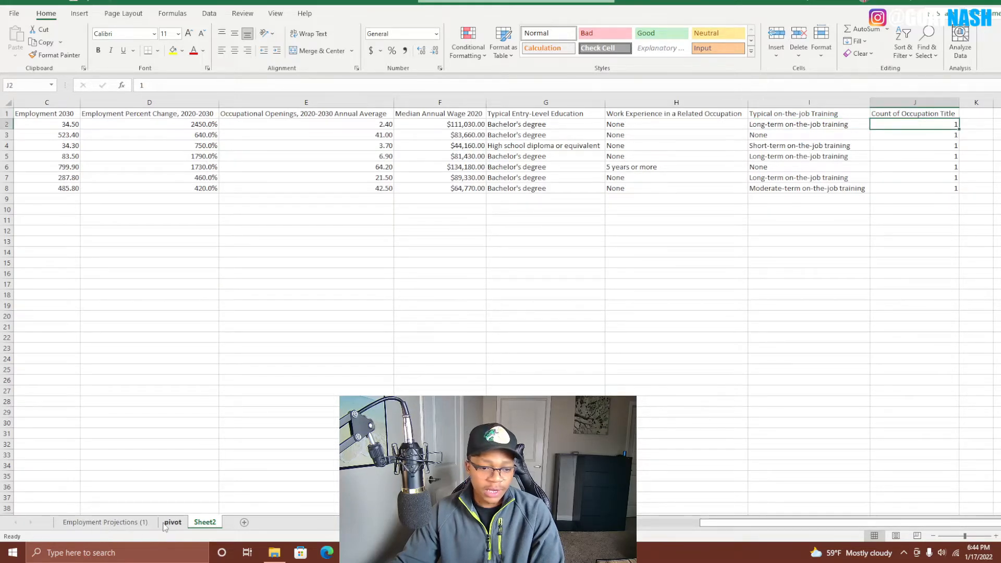
# On the pivot sheet, try Occupation Title as a filter field instead of a row field, and return it to the top of Rows
pyautogui.click(172, 522)
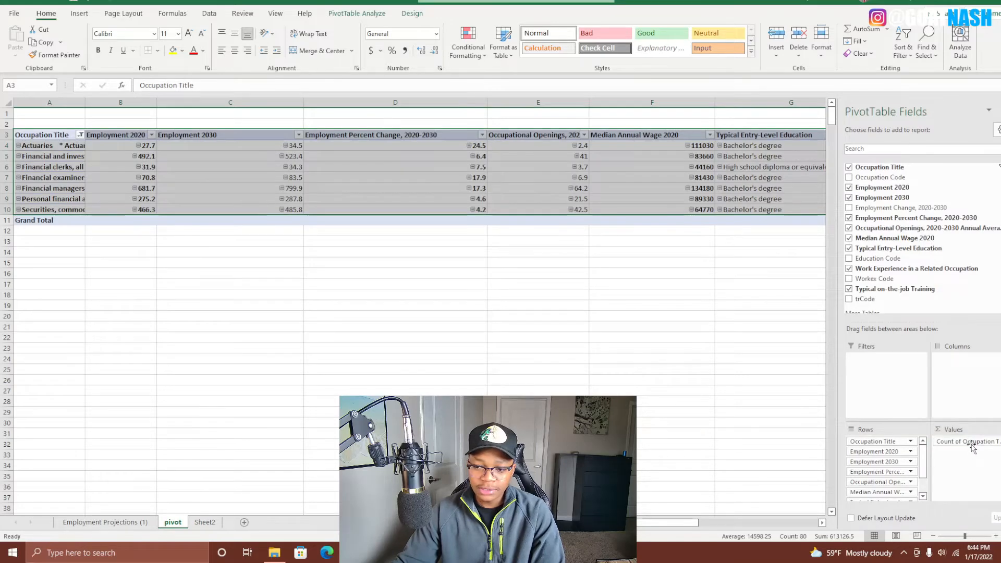
pyautogui.click(971, 443)
pyautogui.click(963, 467)
pyautogui.moveTo(984, 443); pyautogui.dragTo(909, 420)
pyautogui.click(874, 359)
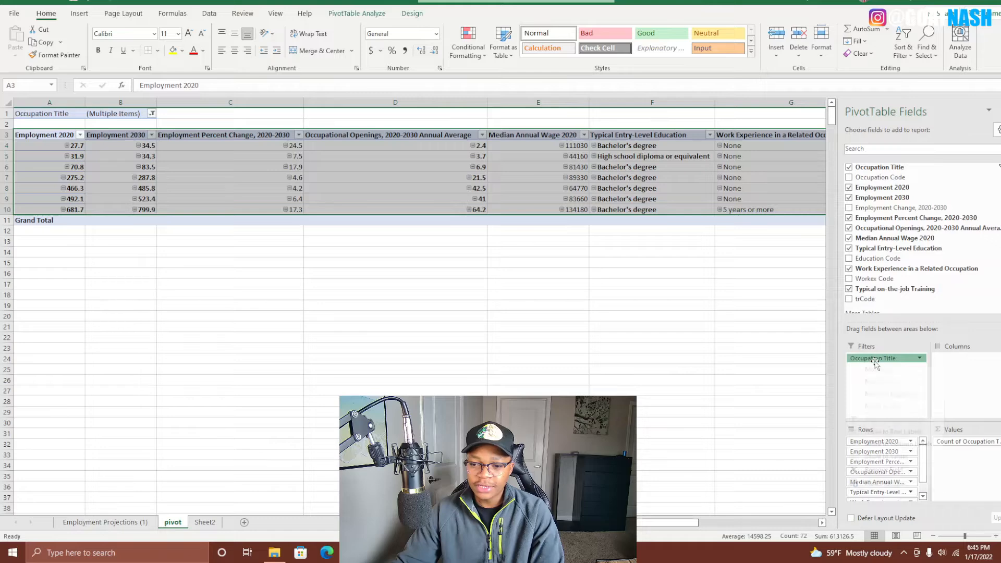
pyautogui.click(945, 376)
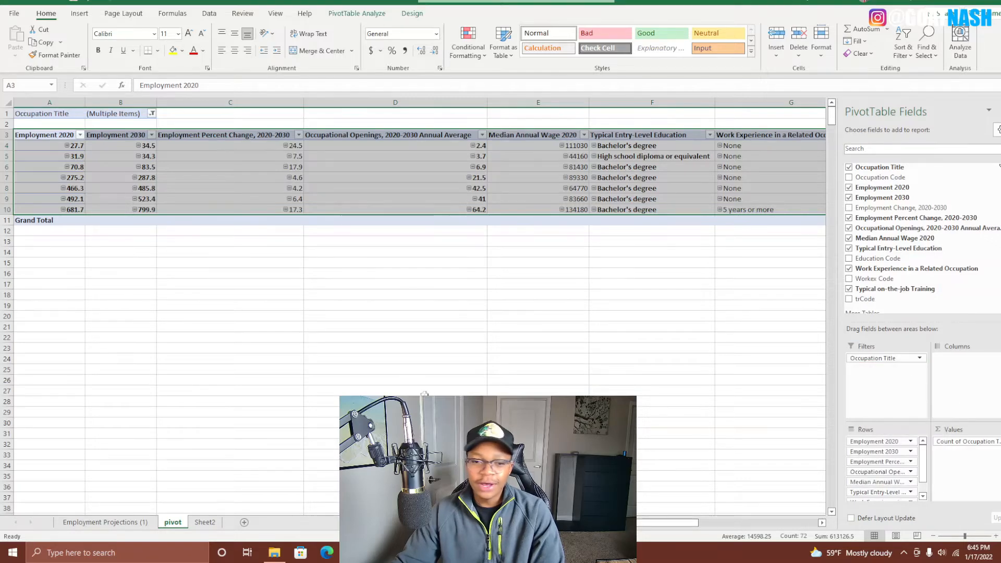
pyautogui.moveTo(878, 359); pyautogui.dragTo(884, 441)
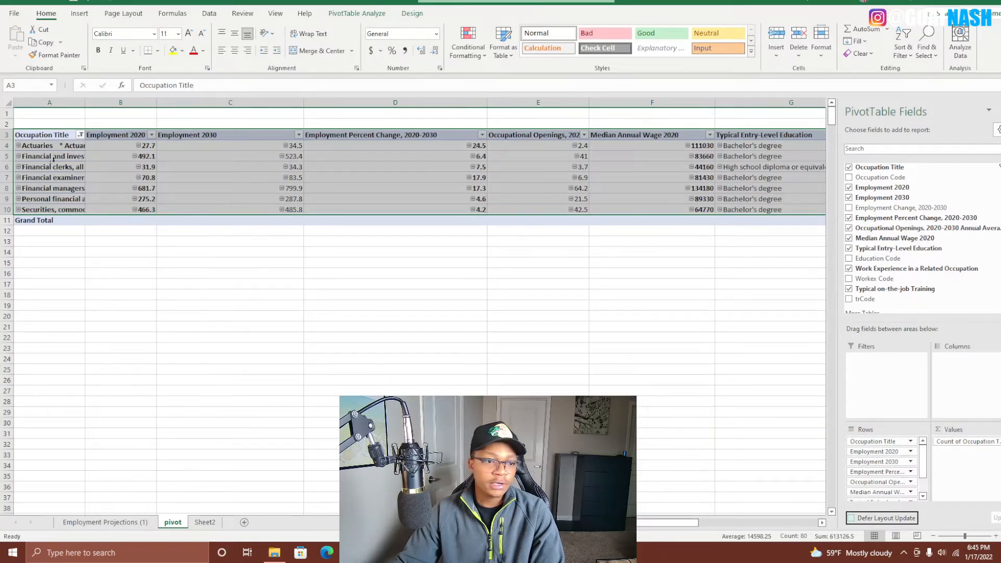
# Delete the Count of Occupation Title column from Sheet2
pyautogui.click(205, 522)
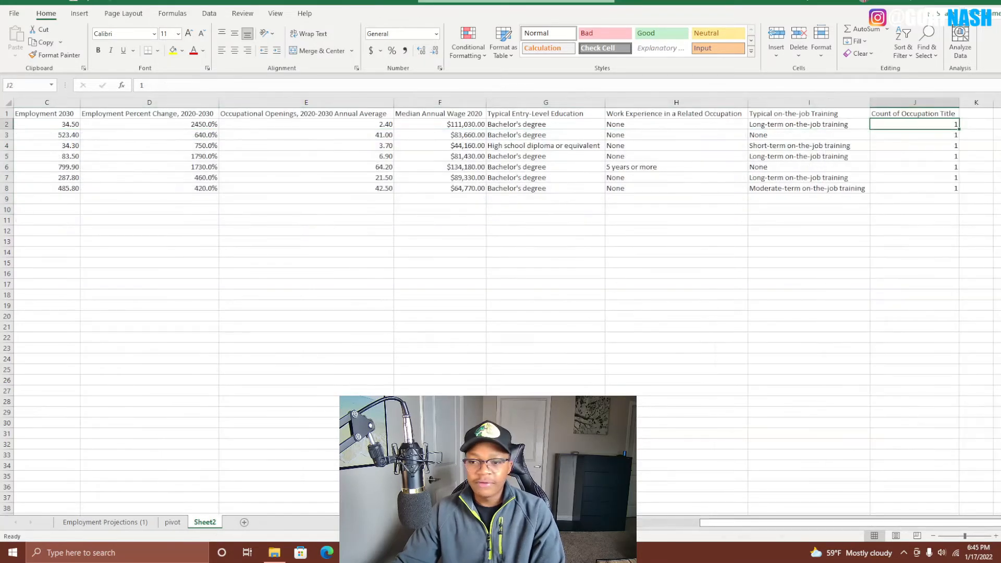
pyautogui.click(935, 104)
pyautogui.rightClick(934, 103)
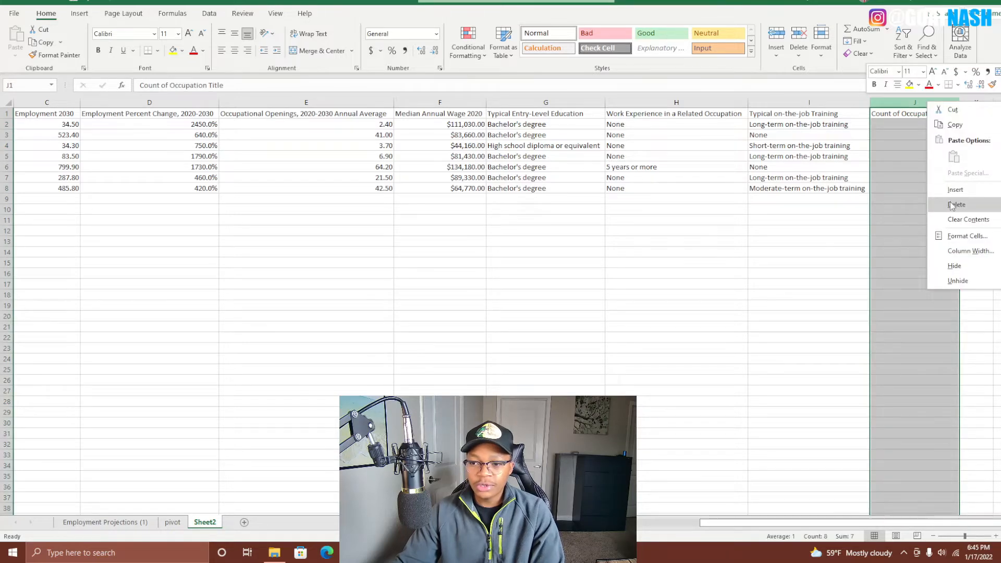
pyautogui.click(952, 207)
pyautogui.click(780, 252)
pyautogui.click(575, 337)
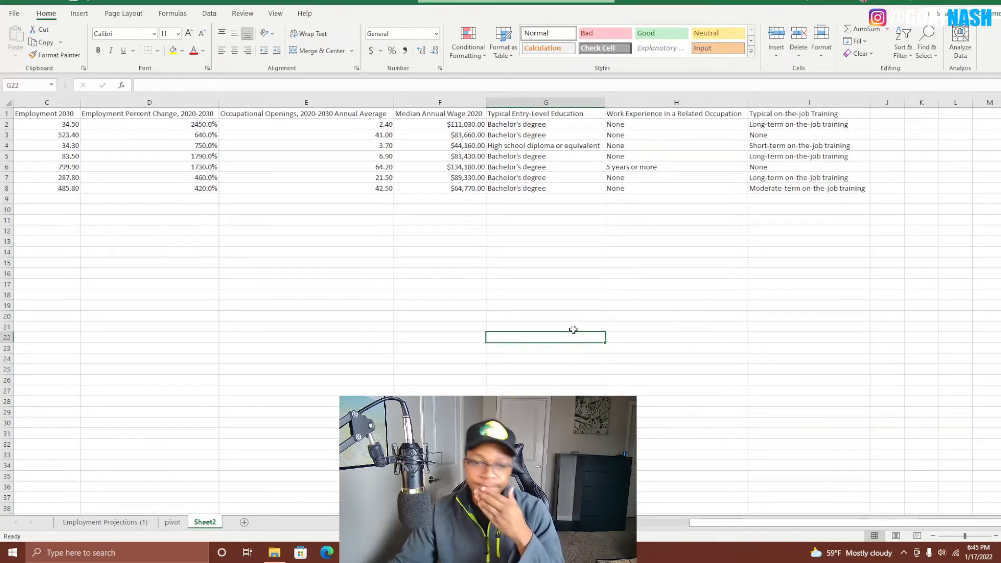
# Try narrower and wider widths for the Occupation Title column and view the full Financial examiners entry
pyautogui.click(472, 263)
pyautogui.hscroll(-3, 661, 513)
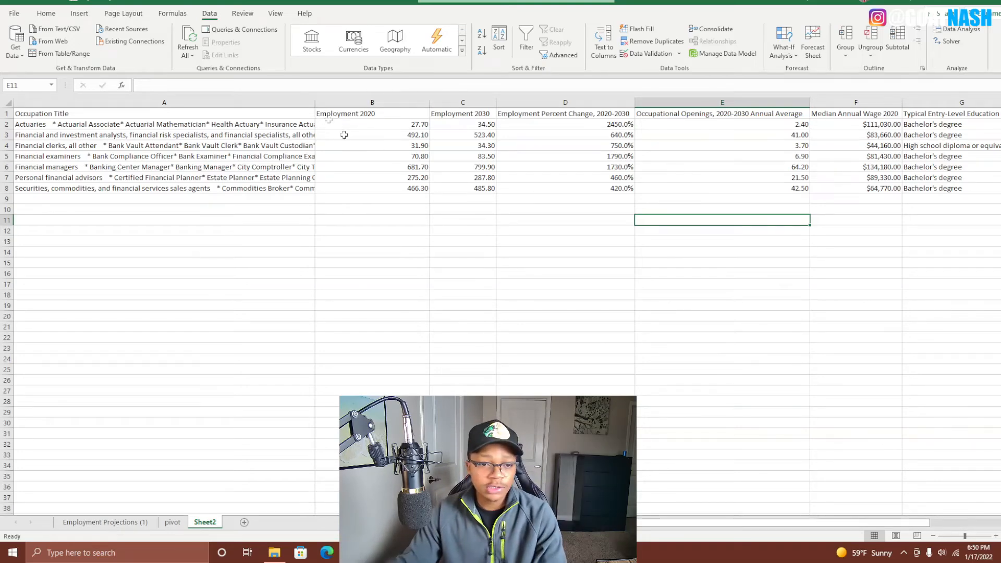
pyautogui.moveTo(315, 103); pyautogui.dragTo(101, 115)
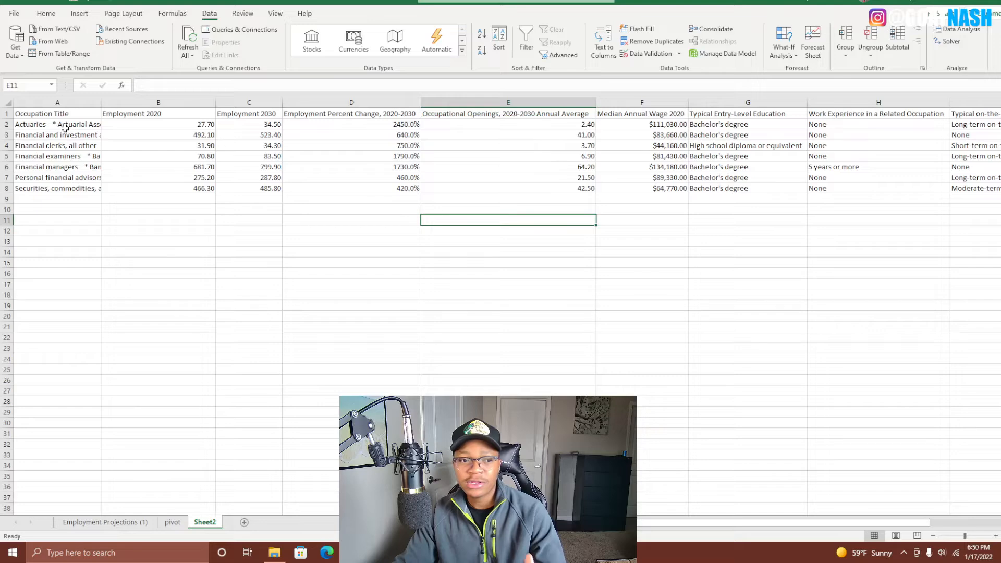
pyautogui.moveTo(101, 103); pyautogui.dragTo(327, 103)
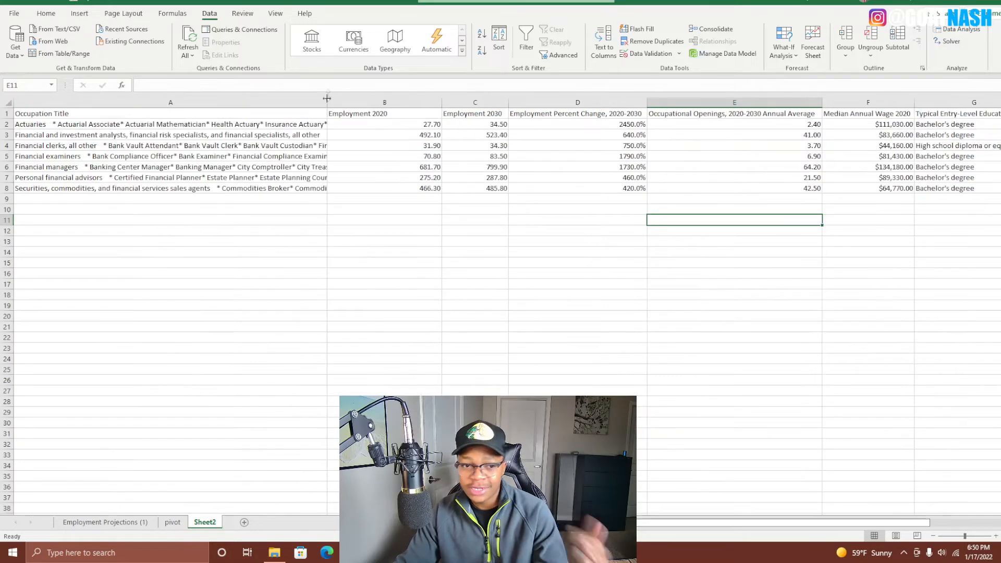
pyautogui.click(34, 156)
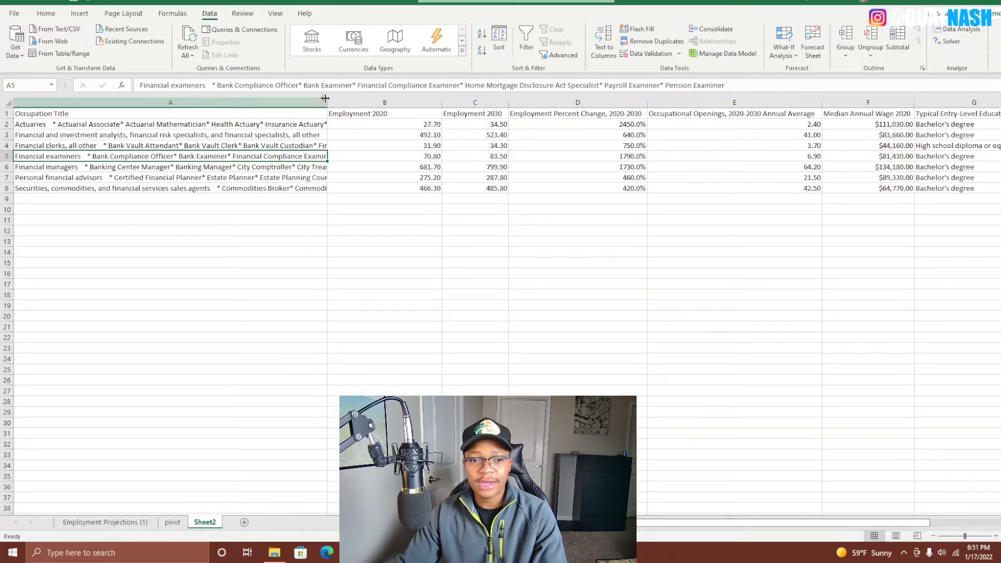
# Narrow the Occupation Title column so mainly the leading occupation names show
pyautogui.moveTo(326, 99); pyautogui.dragTo(328, 98)
pyautogui.moveTo(107, 102); pyautogui.dragTo(464, 93)
pyautogui.moveTo(164, 103); pyautogui.dragTo(115, 103)
pyautogui.click(255, 166)
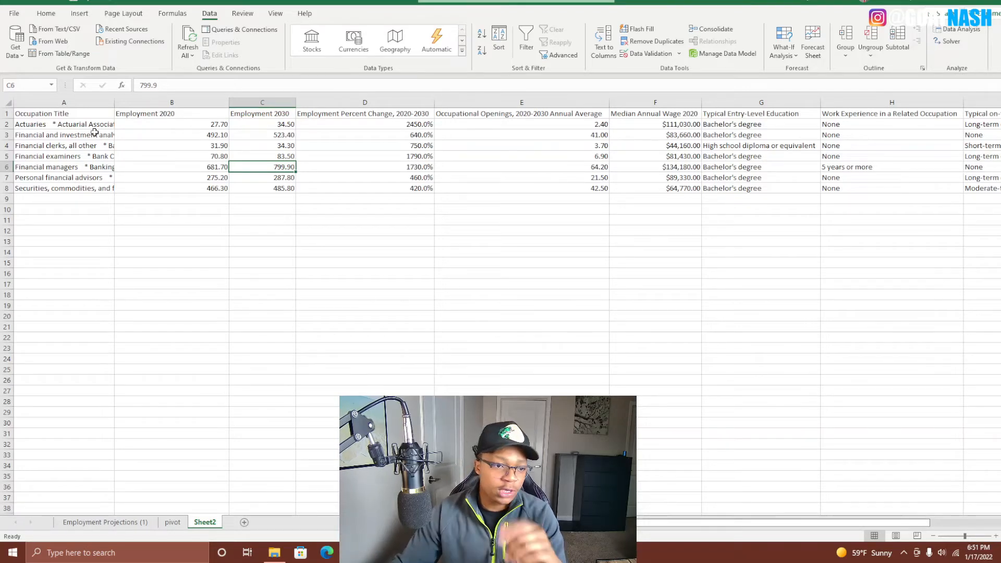
# Examine the 2020 and 2030 employment, percent change and annual openings for Financial clerks, all other, and glance at the Employment Projections source sheet
pyautogui.click(8, 146)
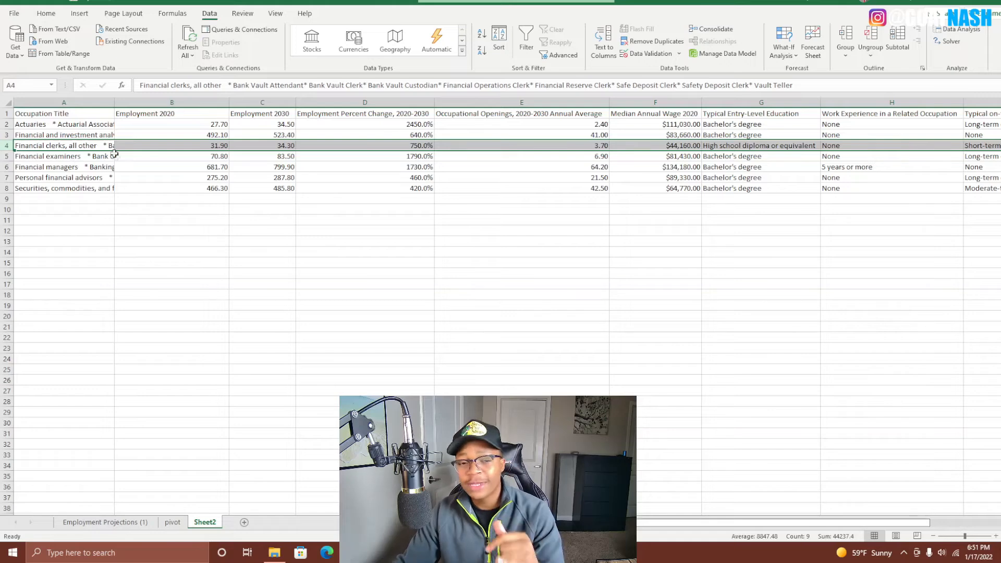
pyautogui.click(180, 145)
pyautogui.click(104, 522)
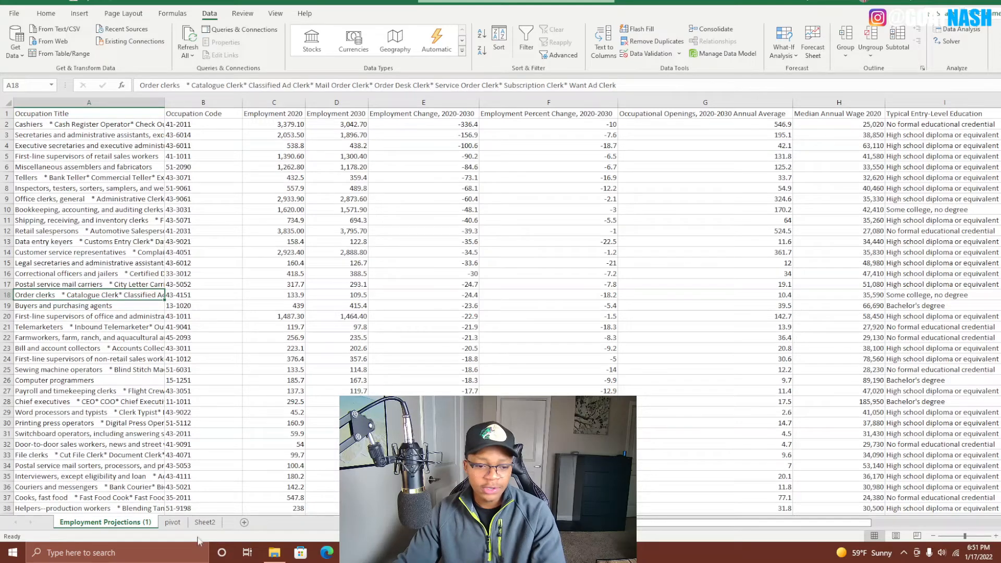
pyautogui.click(205, 522)
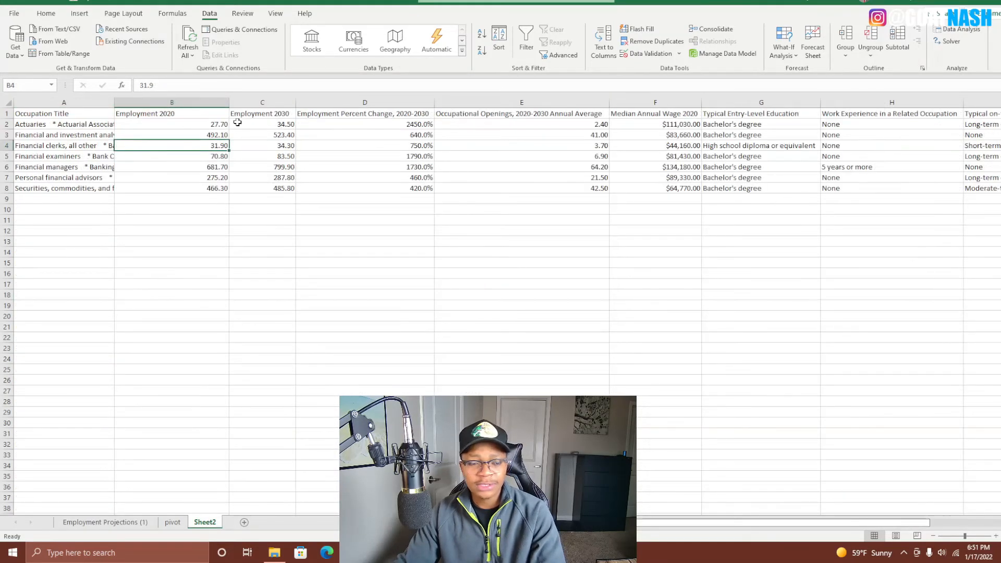
pyautogui.click(281, 144)
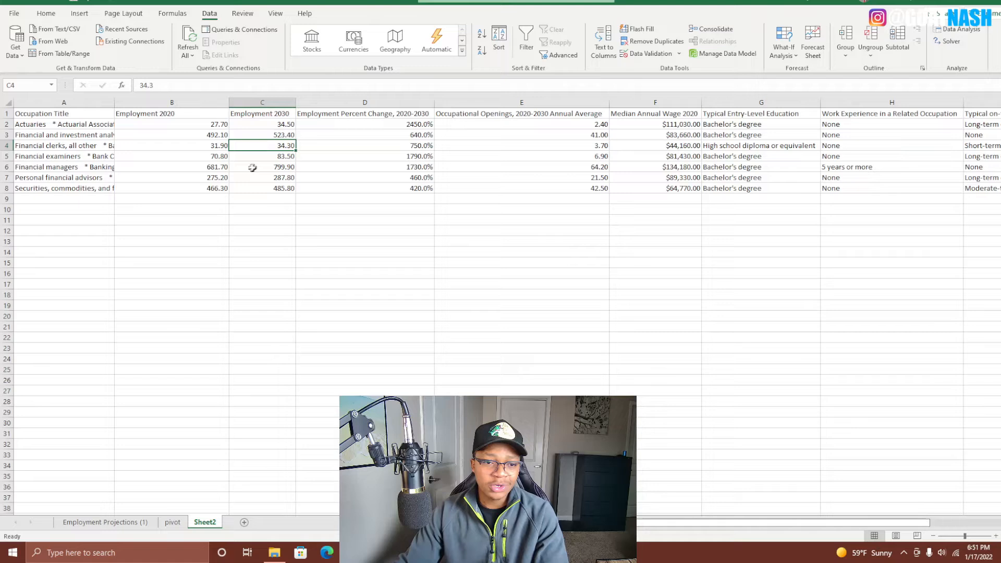
pyautogui.click(197, 143)
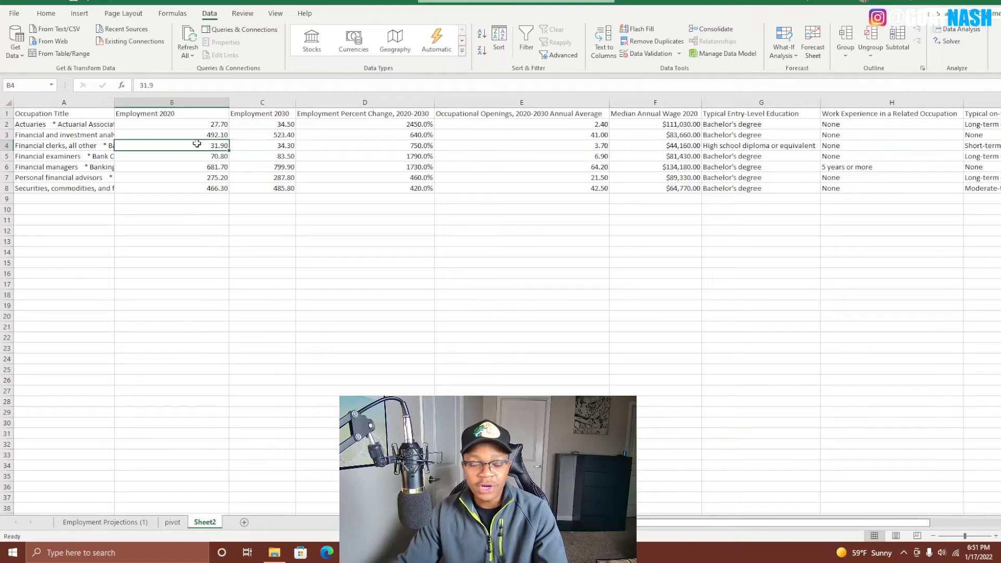
pyautogui.click(281, 149)
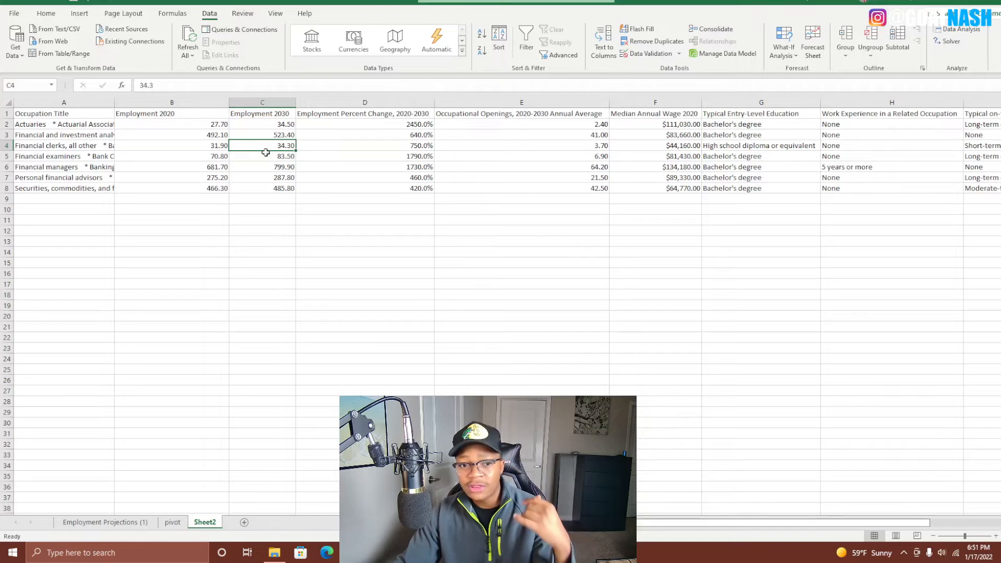
pyautogui.click(365, 143)
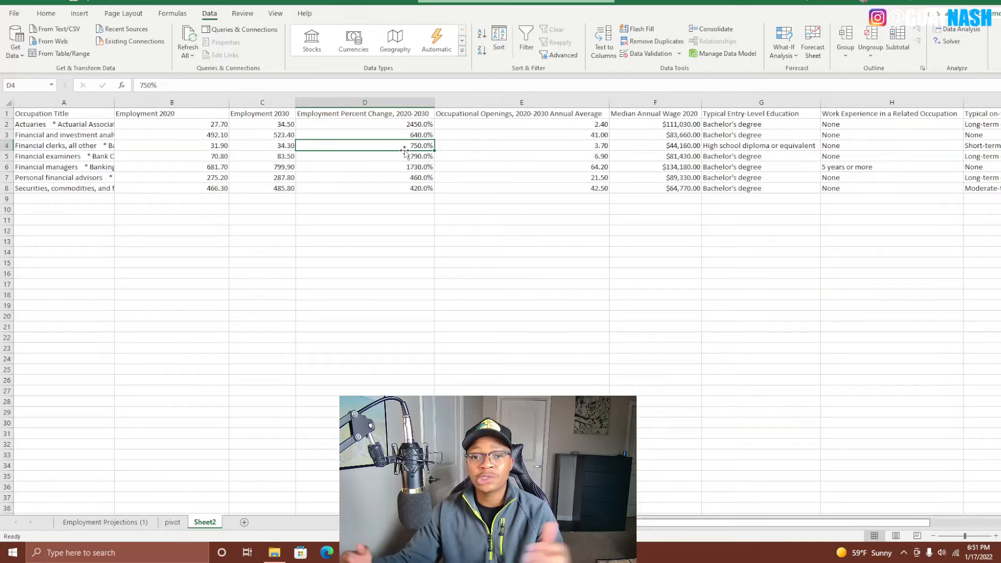
pyautogui.click(555, 145)
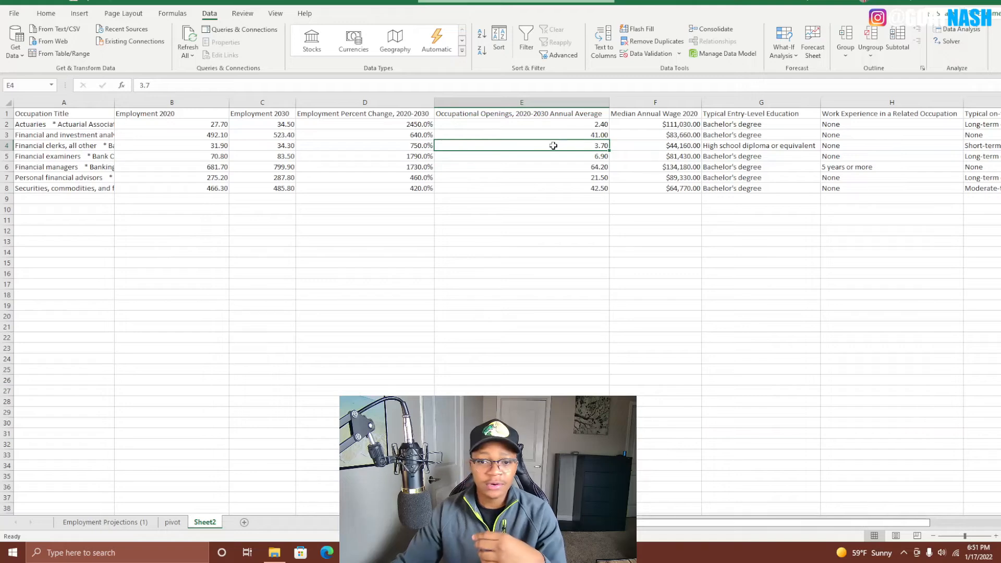
# Check the openings column against the Employment Projections sheet and narrow Occupational Openings, 2020-2030 Annual Average on Sheet2
pyautogui.click(558, 104)
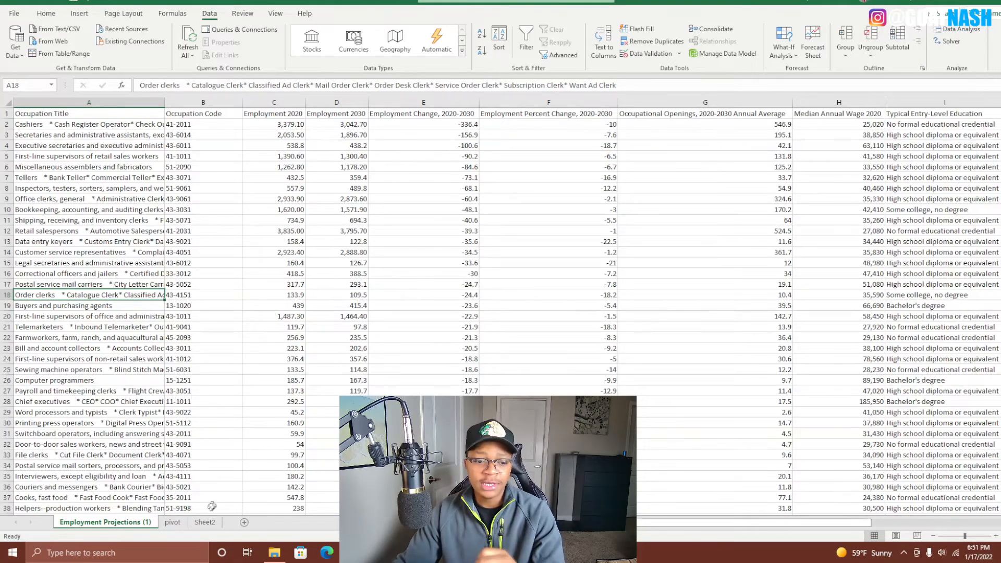
pyautogui.click(207, 524)
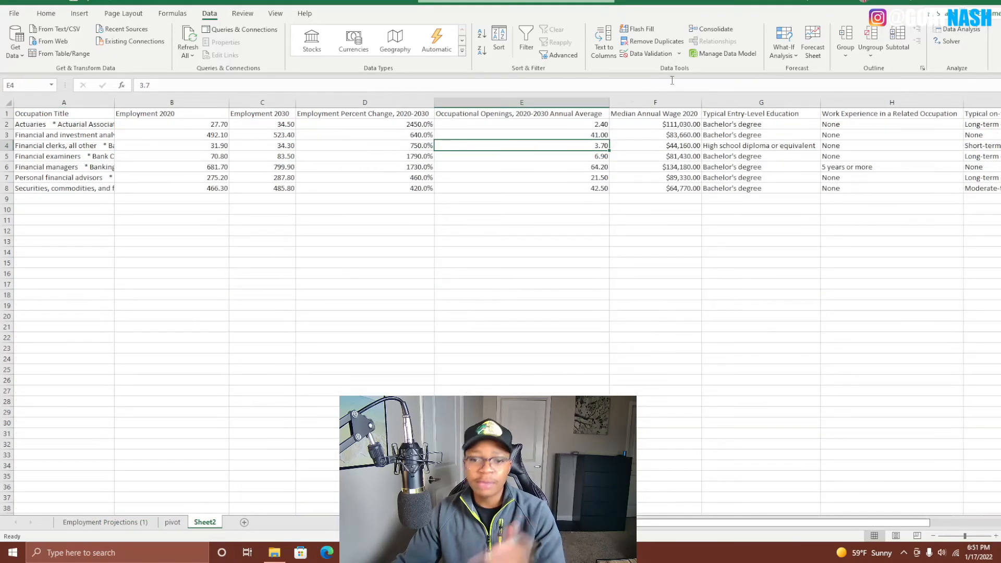
pyautogui.moveTo(609, 102); pyautogui.dragTo(533, 103)
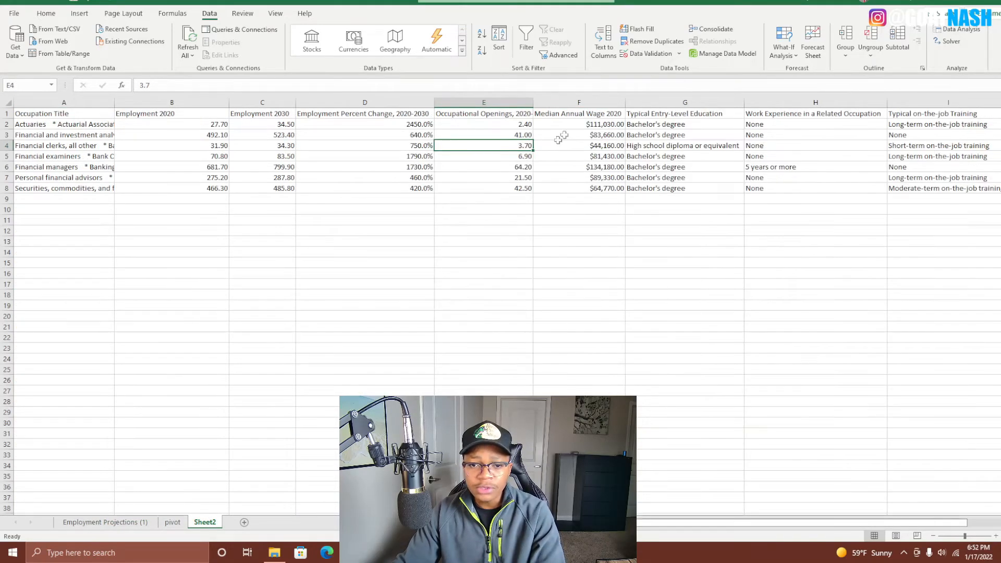
# Highlight the entire Financial clerks, all other row with a yellow fill
pyautogui.click(9, 146)
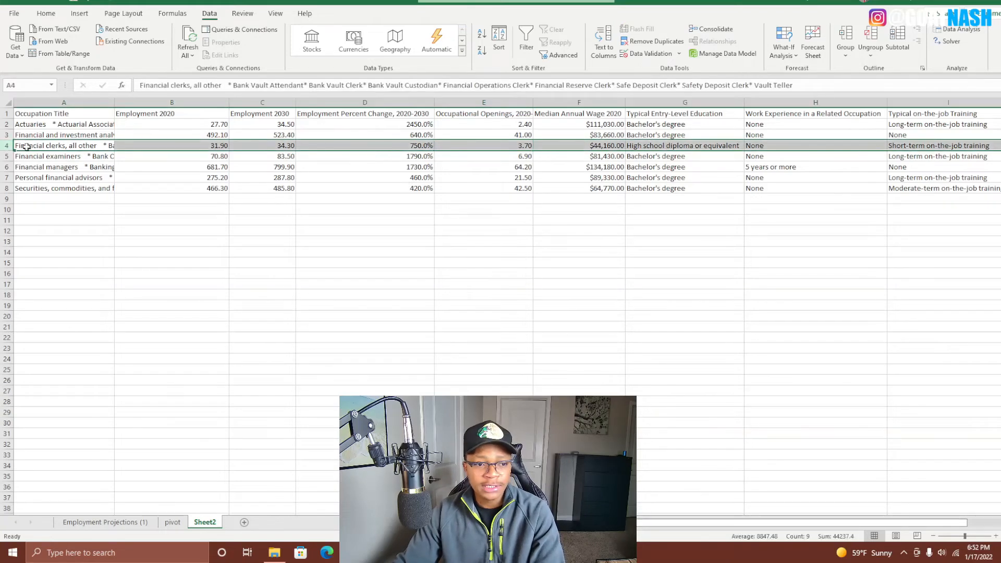
pyautogui.click(45, 15)
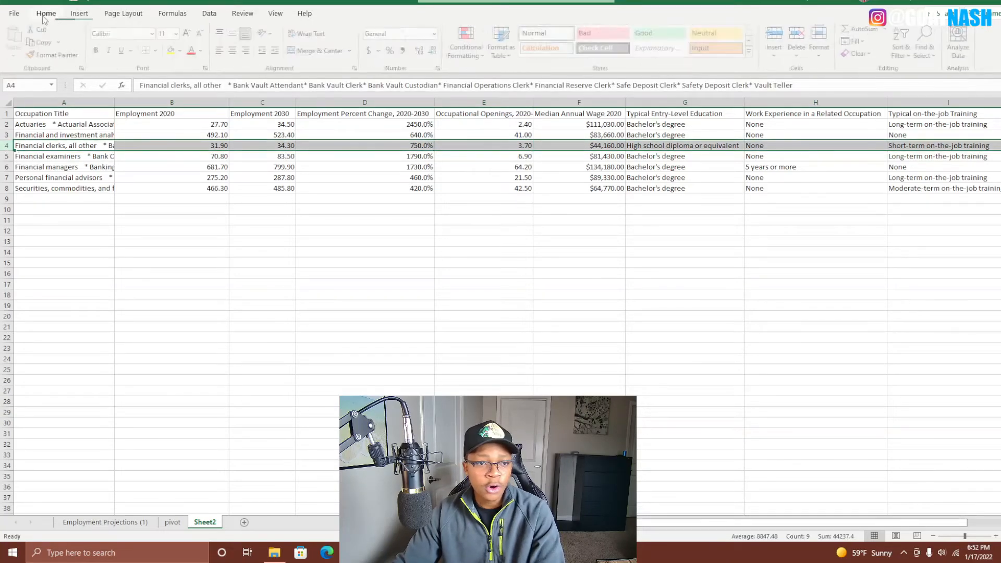
pyautogui.click(173, 50)
pyautogui.click(346, 240)
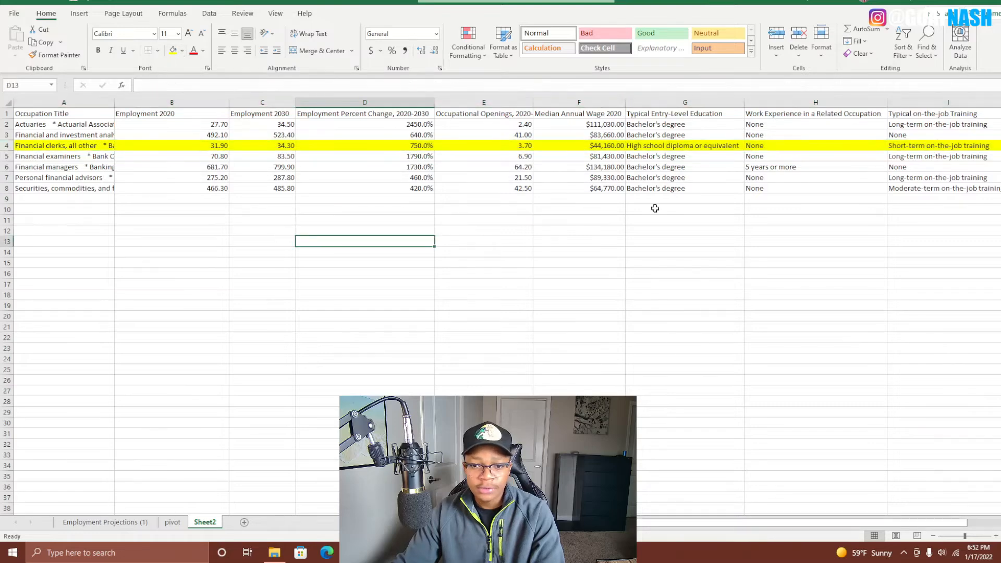
# Review the median annual wage, entry-level education and related work experience for the highlighted Financial clerks row
pyautogui.click(606, 146)
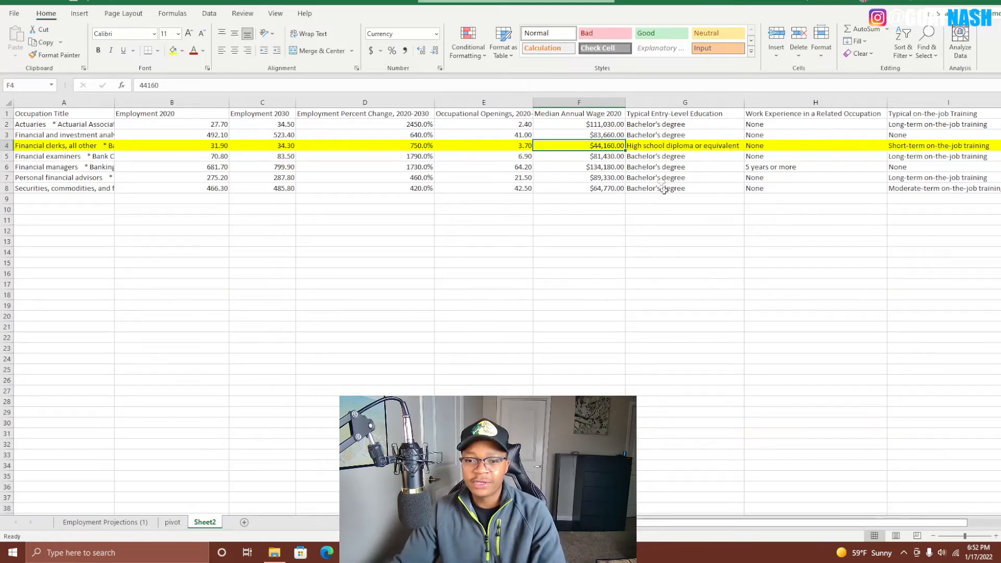
pyautogui.click(673, 102)
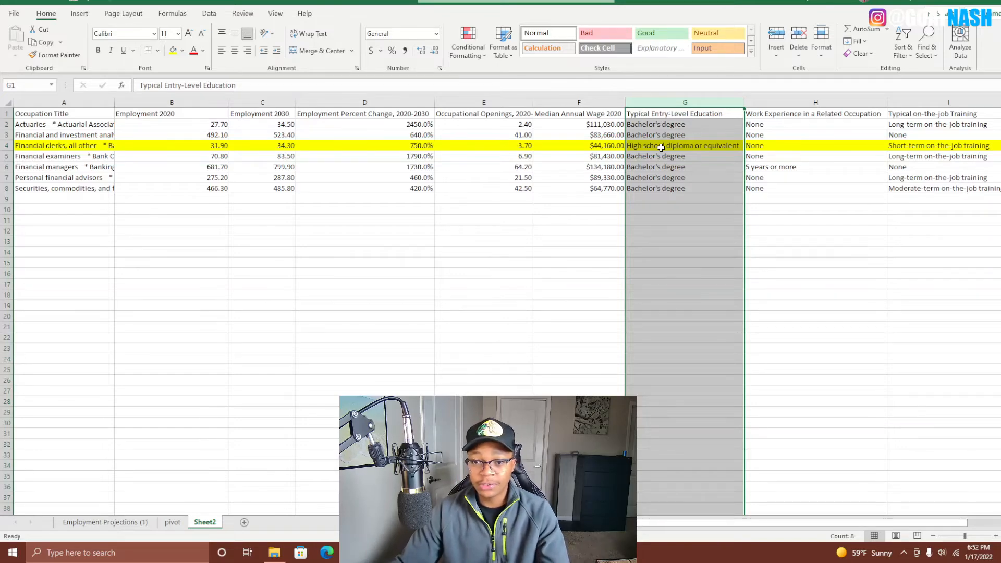
pyautogui.click(754, 146)
pyautogui.click(807, 104)
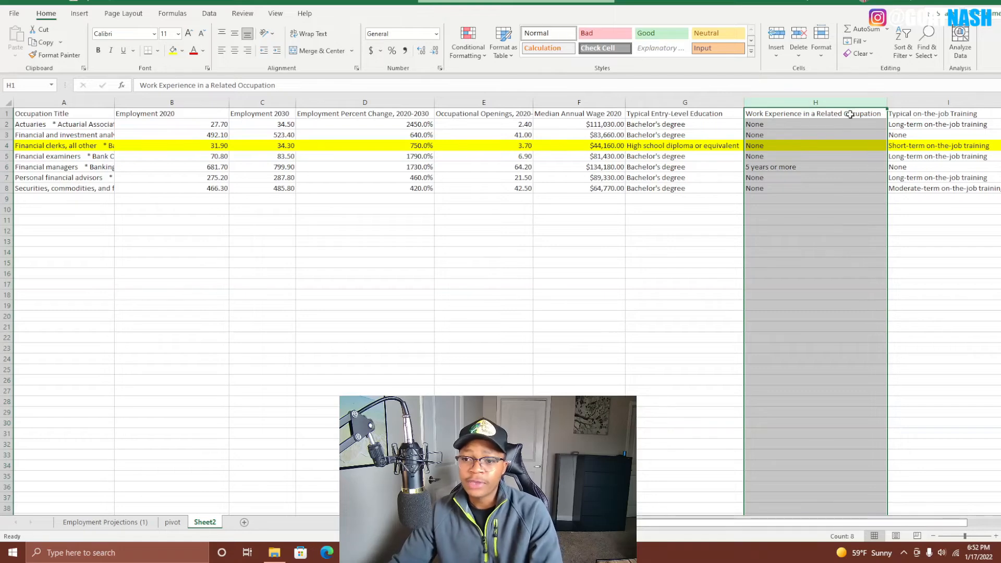
pyautogui.click(895, 147)
pyautogui.click(818, 358)
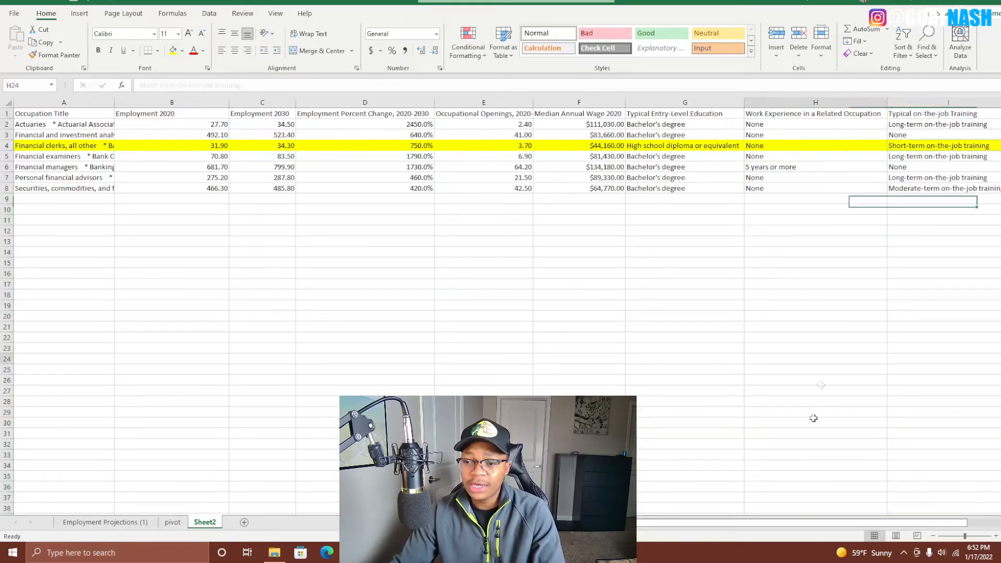
pyautogui.moveTo(813, 418); pyautogui.dragTo(778, 450)
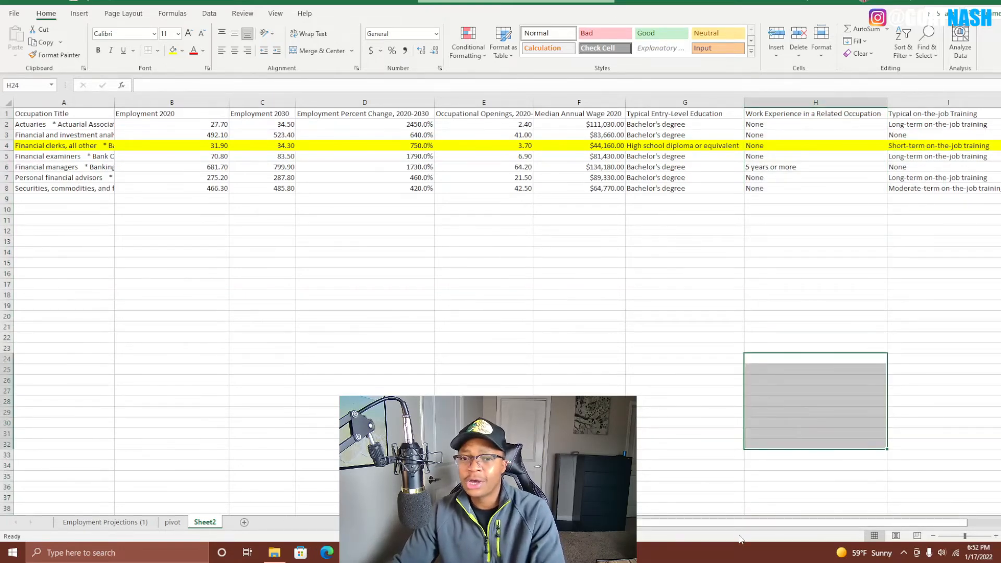
pyautogui.moveTo(806, 524); pyautogui.dragTo(670, 509)
pyautogui.click(498, 331)
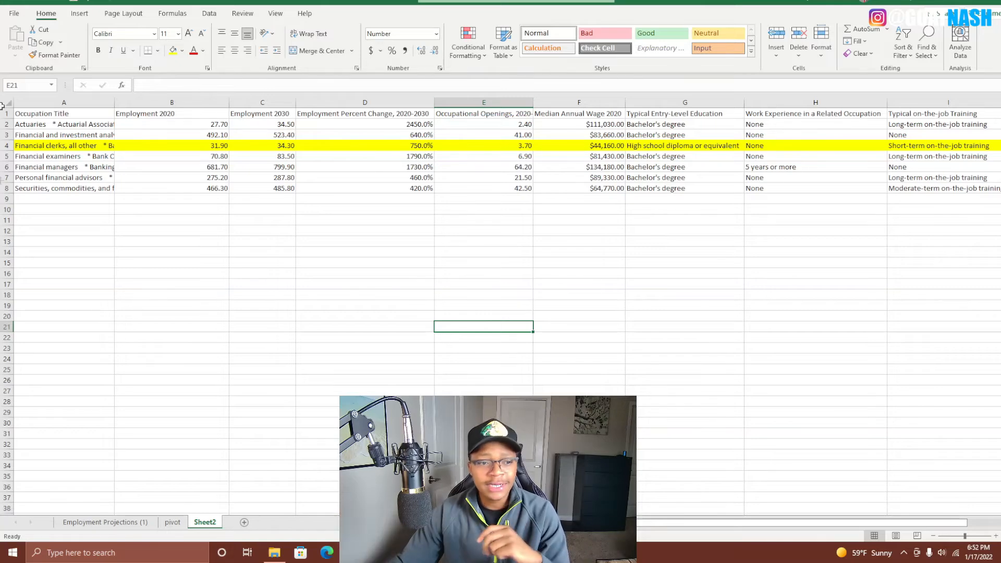
# Add filter controls to the header row of the occupation table on Sheet2
pyautogui.click(51, 112)
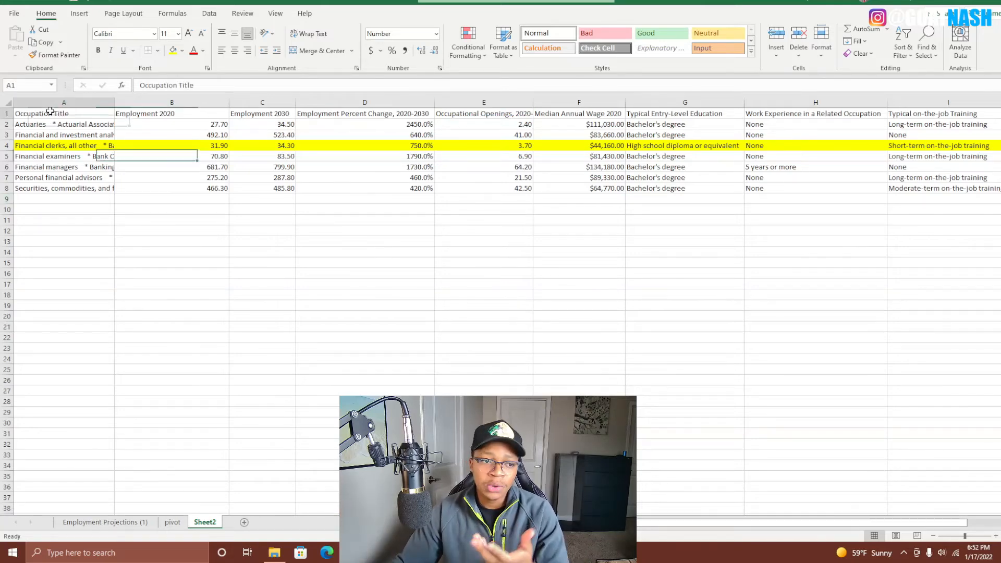
pyautogui.click(162, 112)
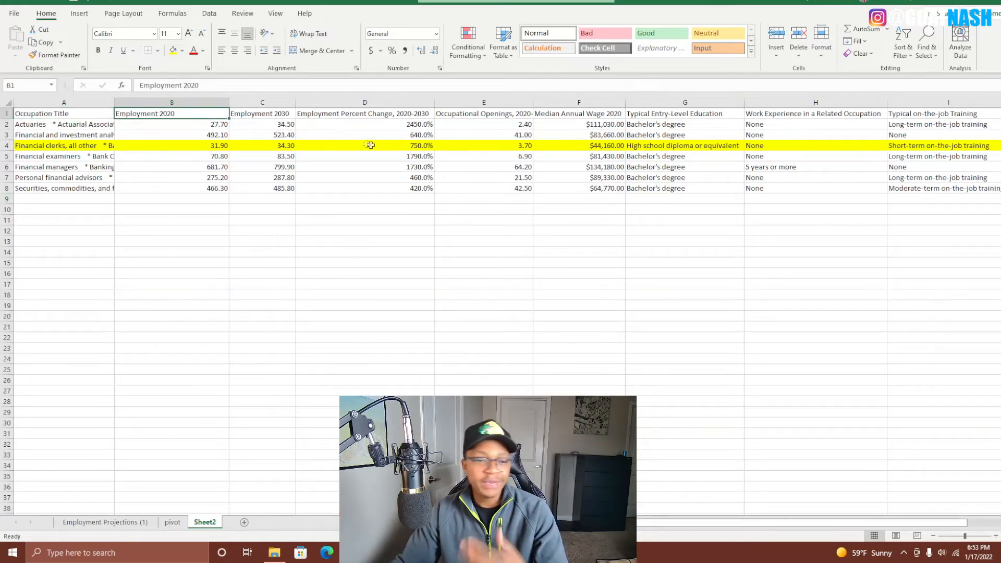
pyautogui.click(312, 113)
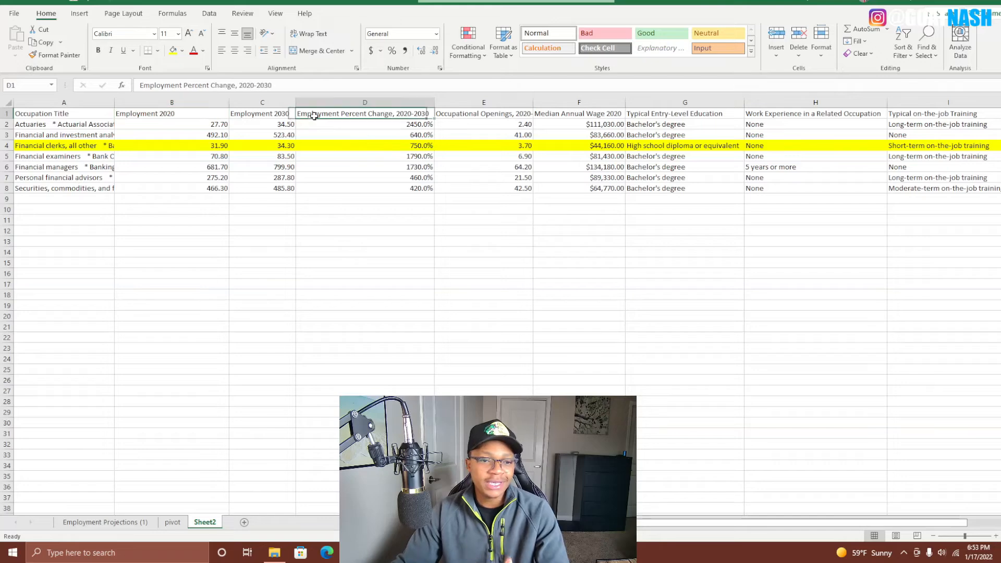
pyautogui.click(86, 114)
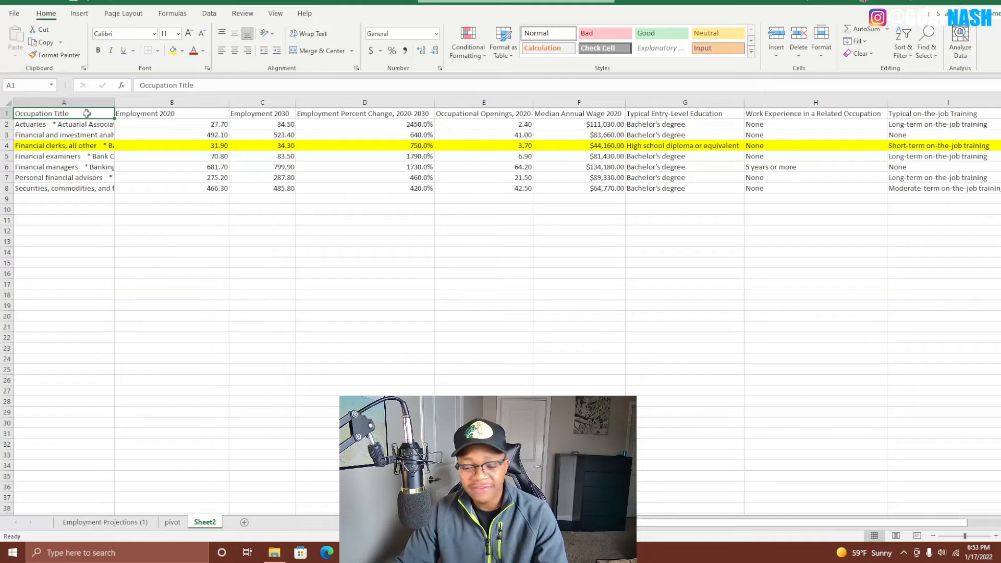
pyautogui.hotkey('ctrl', 'shift', 'l')
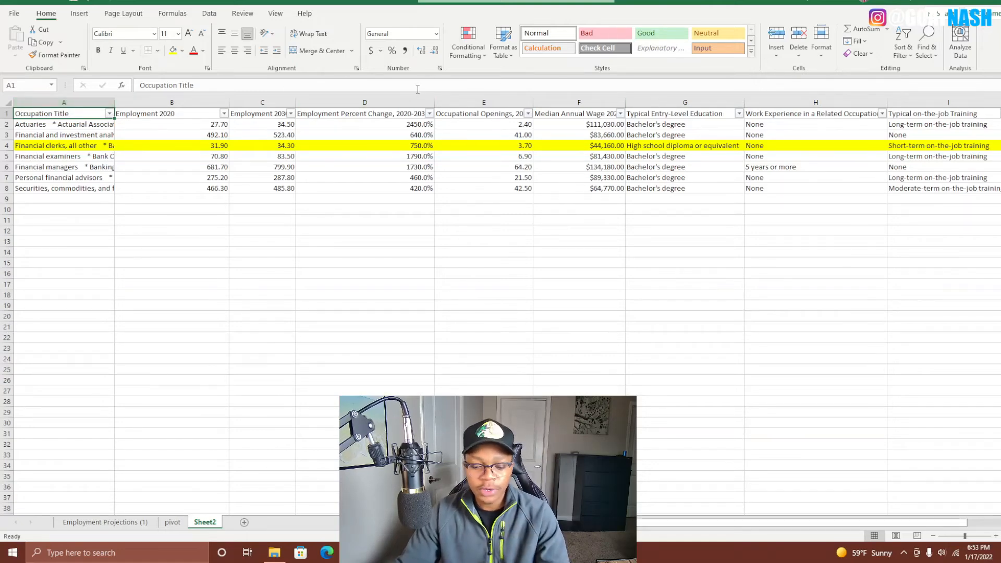
pyautogui.hotkey('ctrl', 'shift', 'l')
pyautogui.hotkey('ctrl', 'shift', 'l')
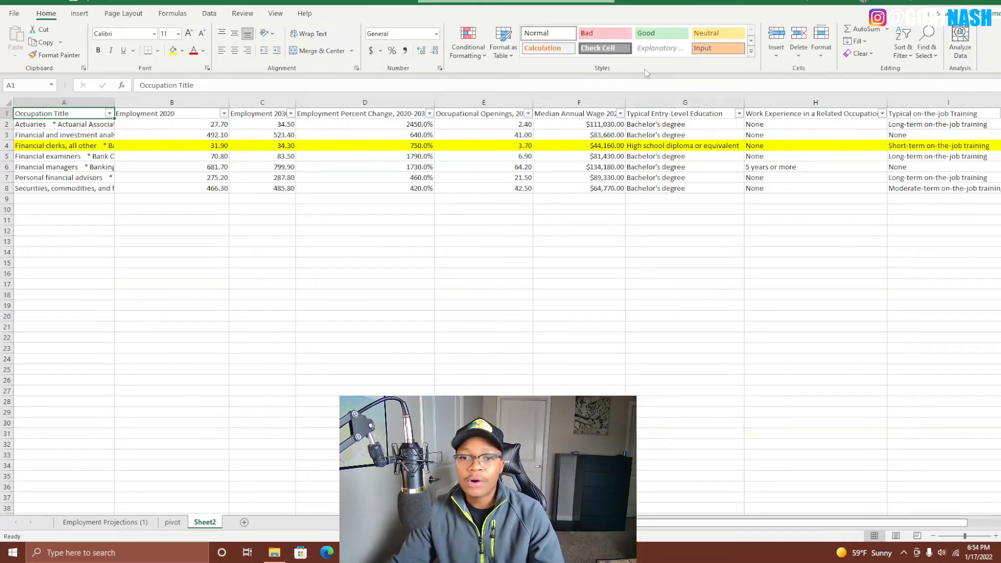
# Fit the Median Annual Wage 2020 column to its heading and sort the table by it from largest to smallest
pyautogui.doubleClick(625, 102)
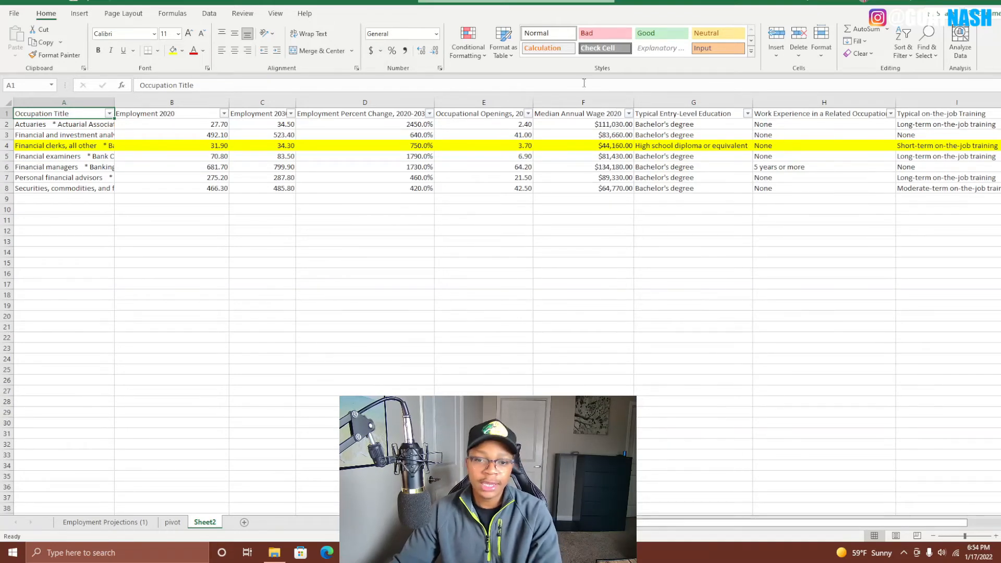
pyautogui.click(629, 116)
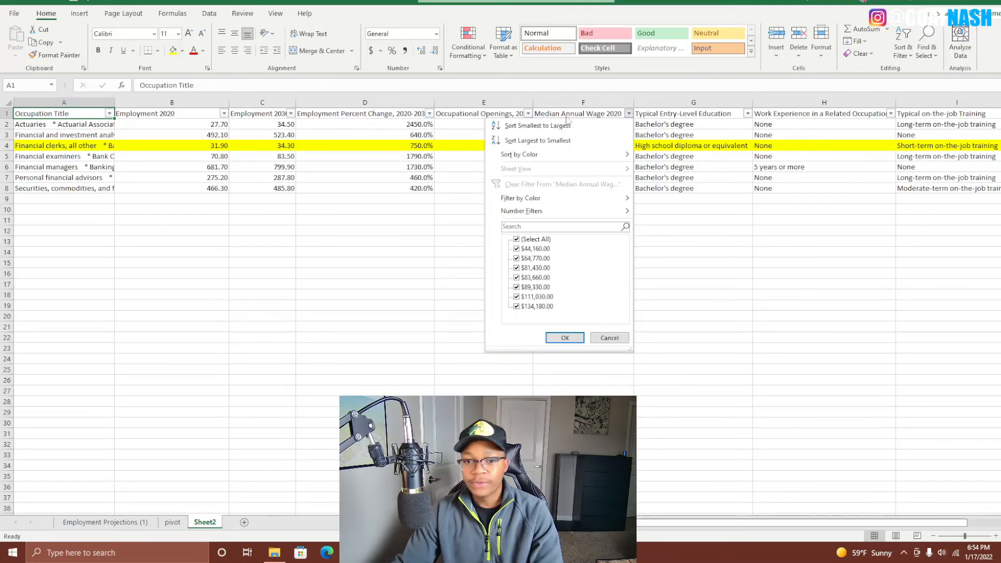
pyautogui.click(537, 141)
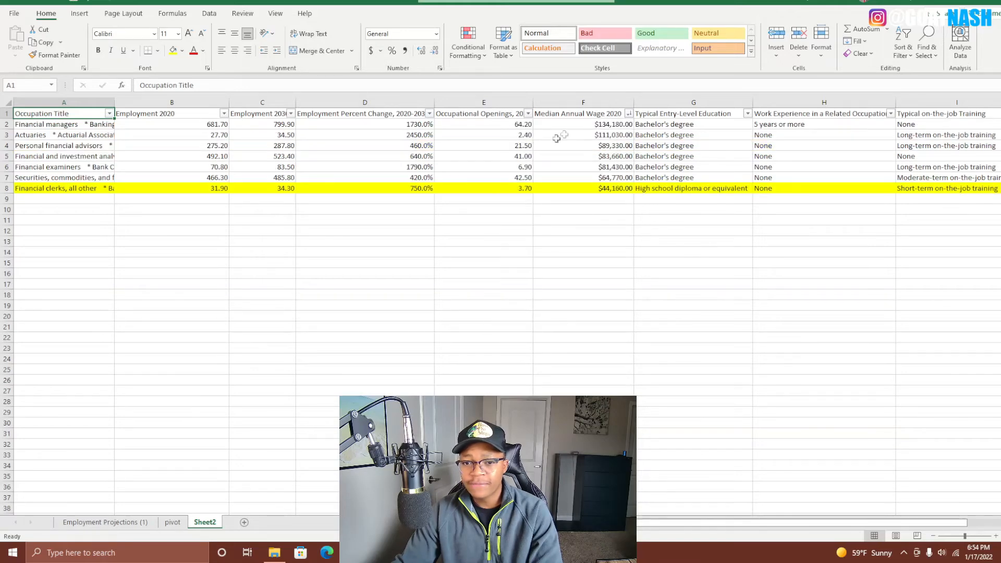
# Compare the sorted median annual wages and read the full occupation titles of the three highest-paid rows
pyautogui.click(606, 125)
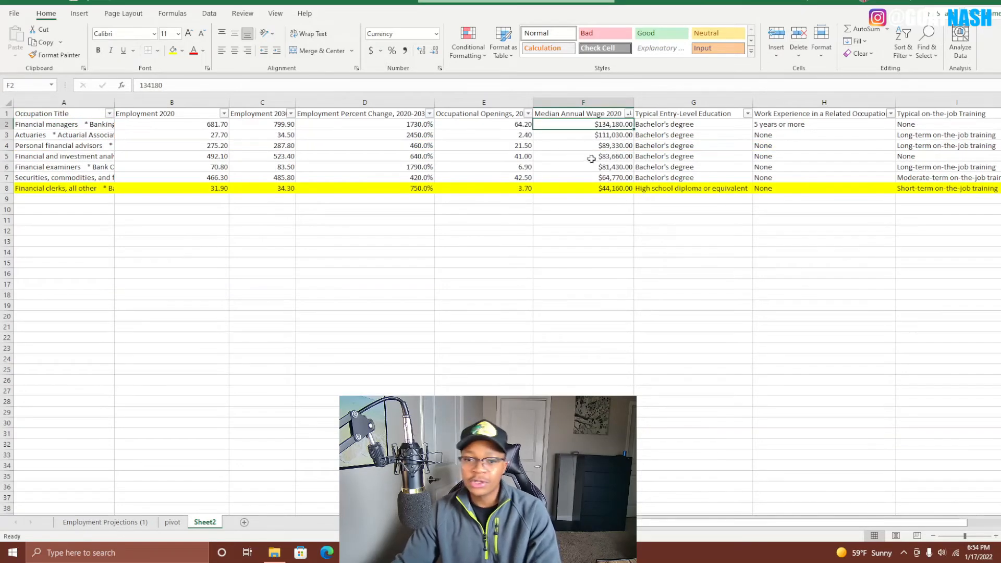
pyautogui.click(608, 147)
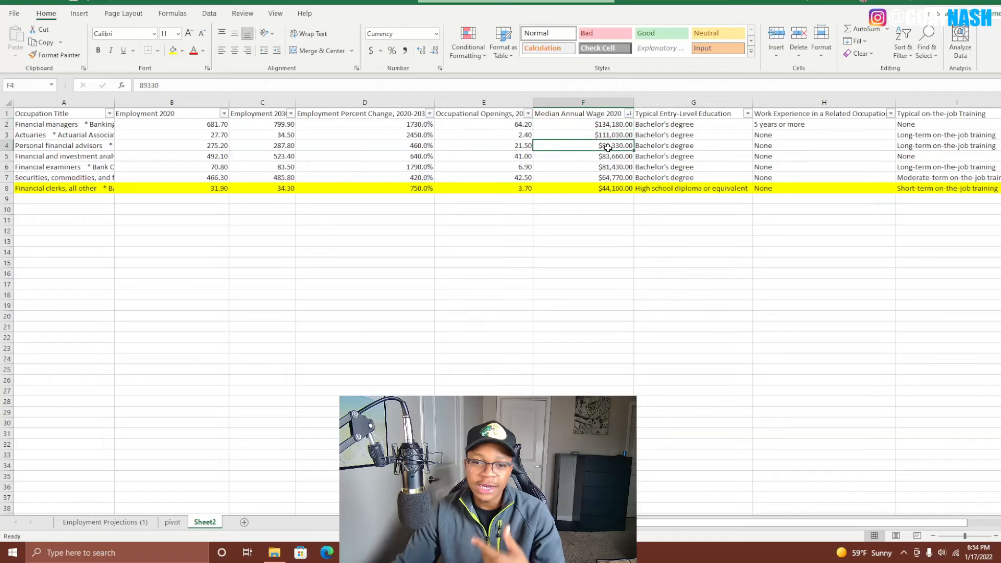
pyautogui.click(607, 191)
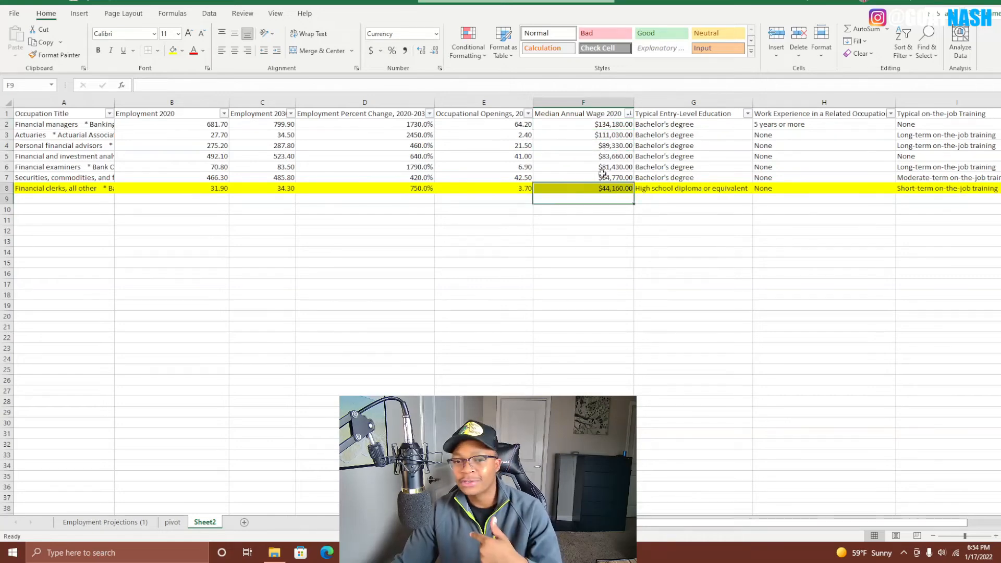
pyautogui.click(603, 177)
pyautogui.click(622, 125)
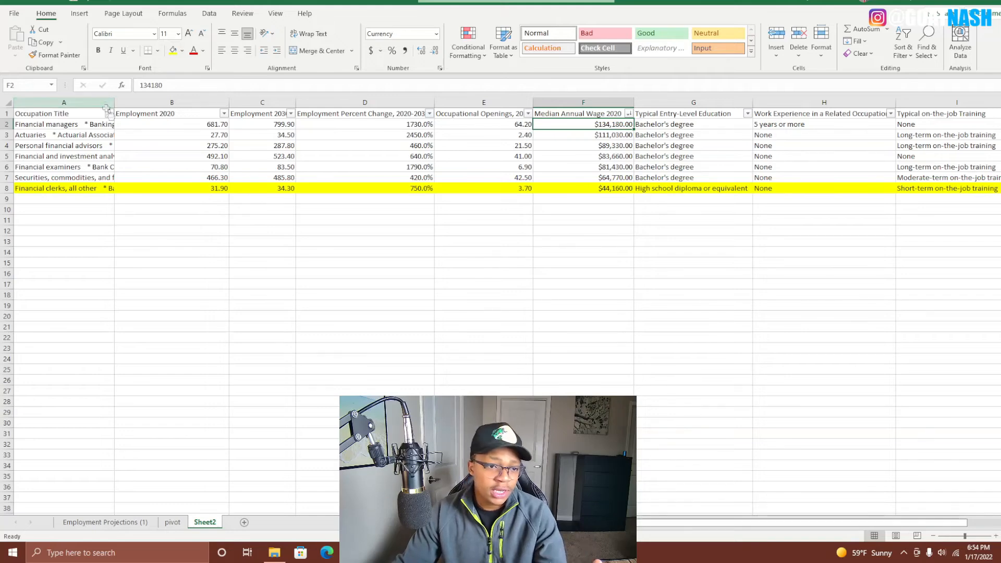
pyautogui.click(86, 127)
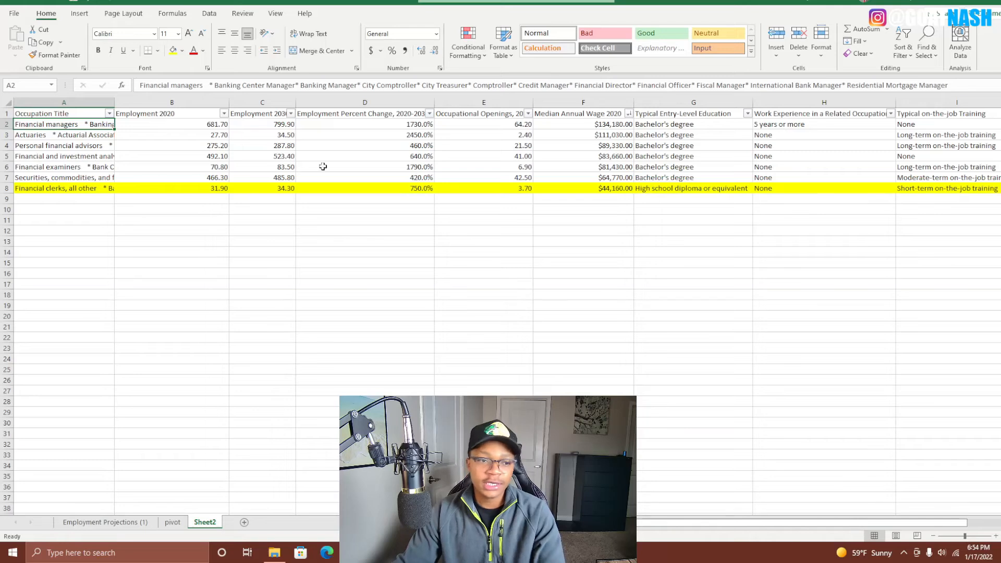
pyautogui.click(32, 135)
pyautogui.click(31, 147)
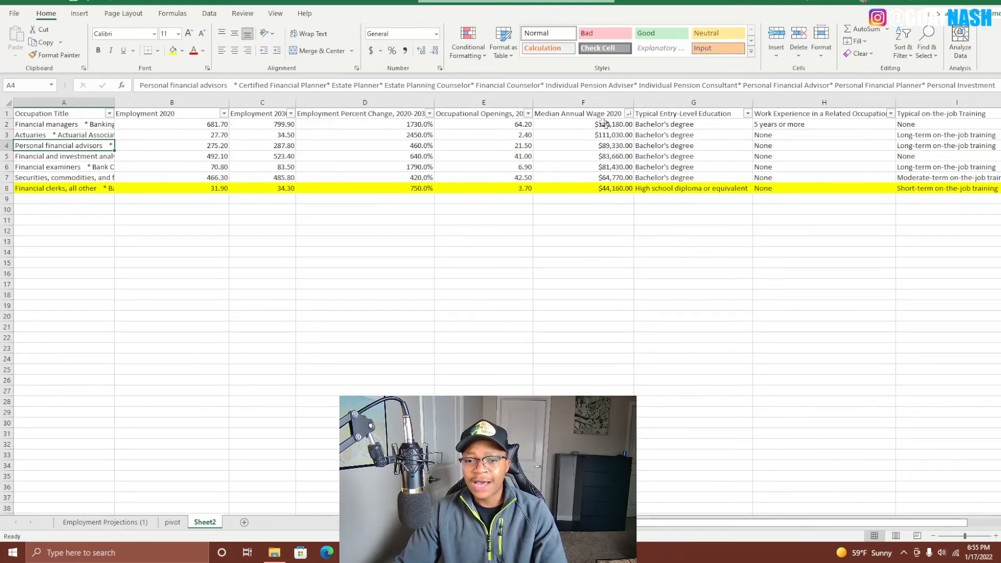
# Compare the entry-level education, related work experience and on-the-job training of the top-paying occupations, chiefly Financial managers
pyautogui.click(657, 133)
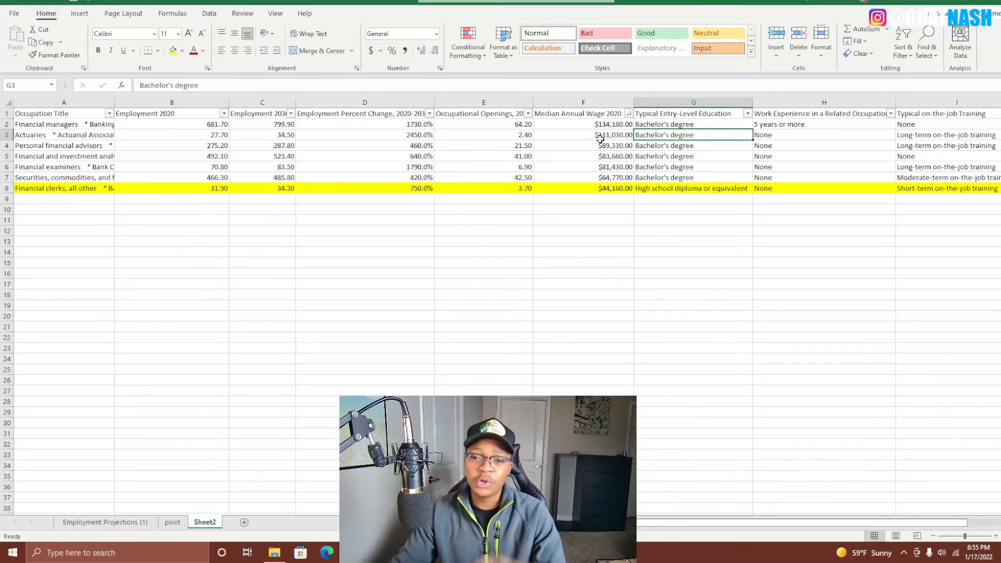
pyautogui.click(814, 116)
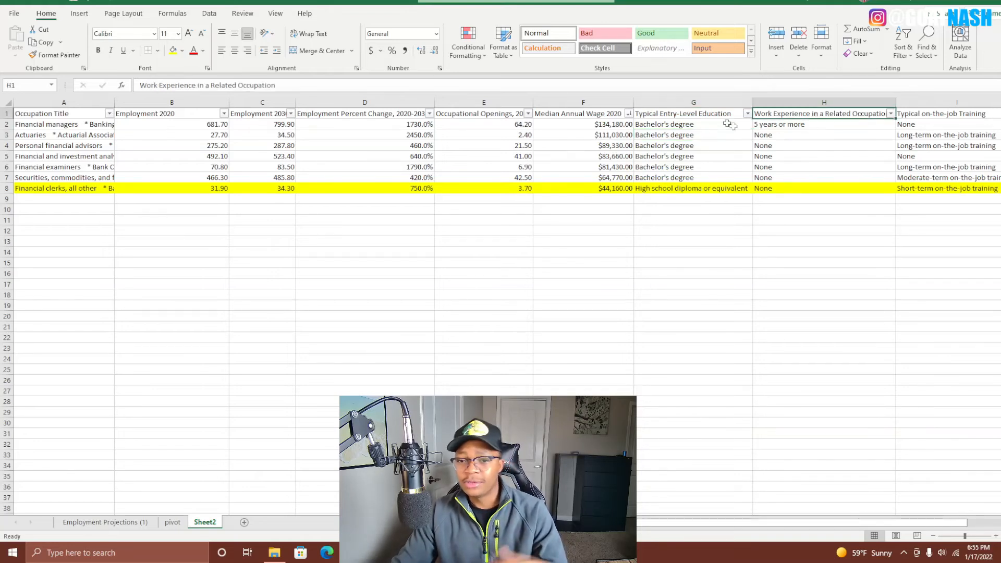
pyautogui.click(614, 125)
pyautogui.click(812, 124)
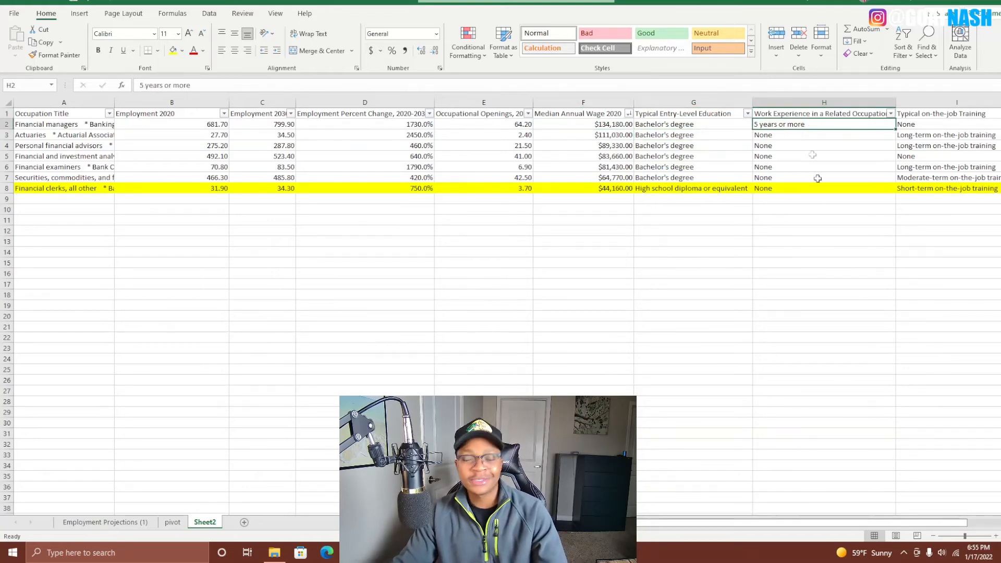
pyautogui.moveTo(738, 524); pyautogui.dragTo(786, 526)
pyautogui.click(842, 130)
pyautogui.click(846, 122)
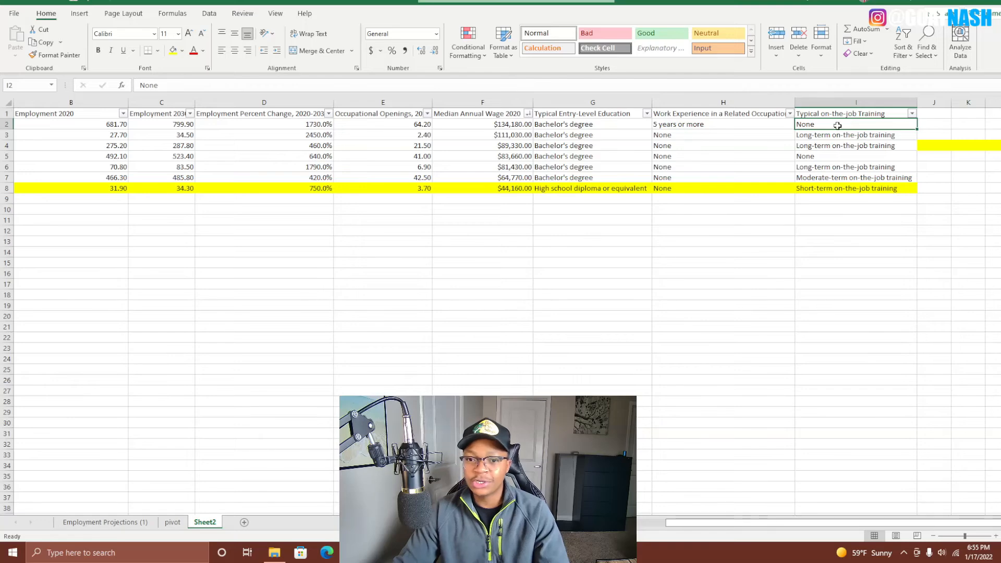
pyautogui.click(691, 121)
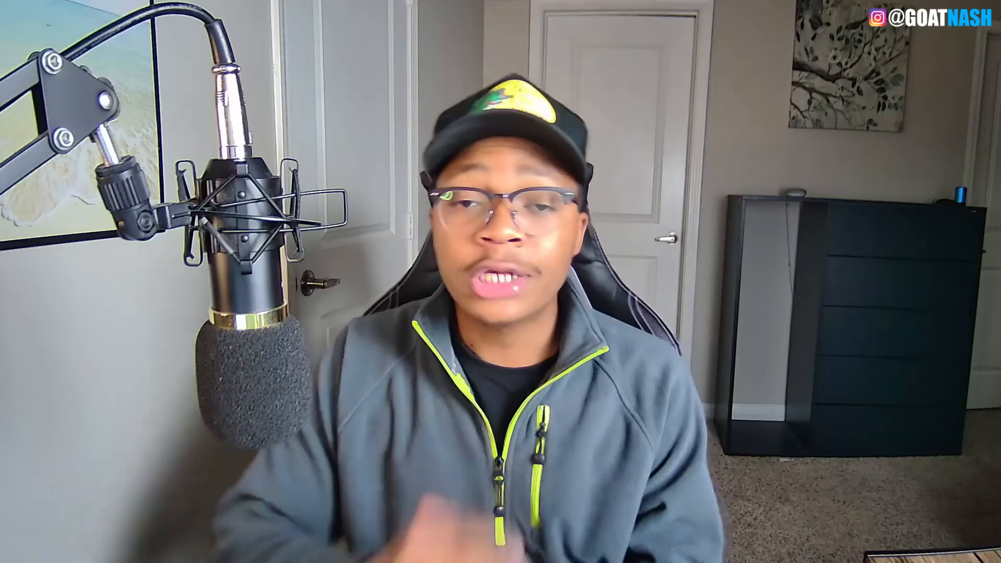